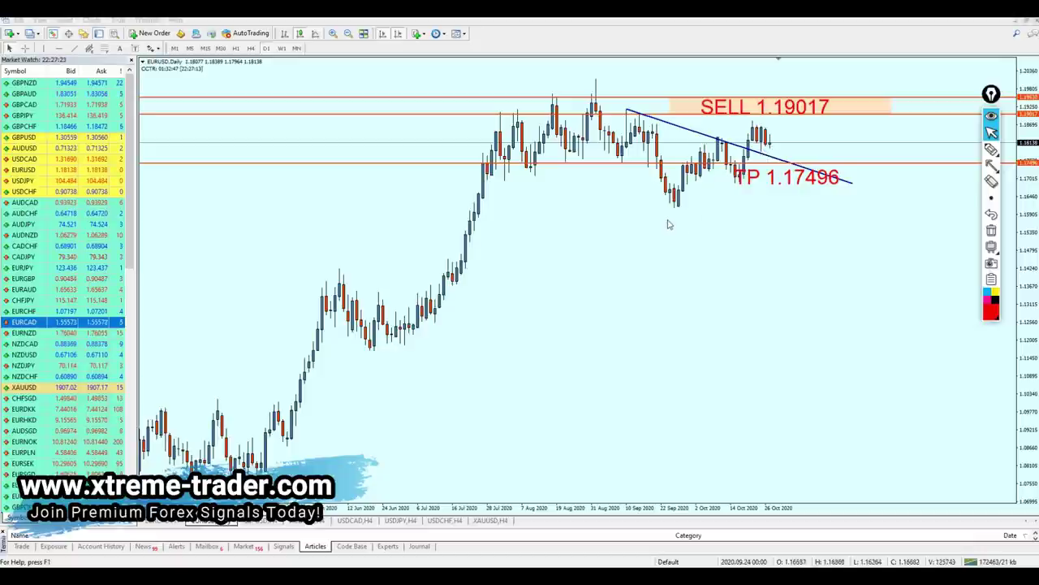
- Shift the TP 1.17496 text label slightly to the right of the latest EURUSD candles
double_click(769, 186)
left_click_drag(768, 186, 800, 170)
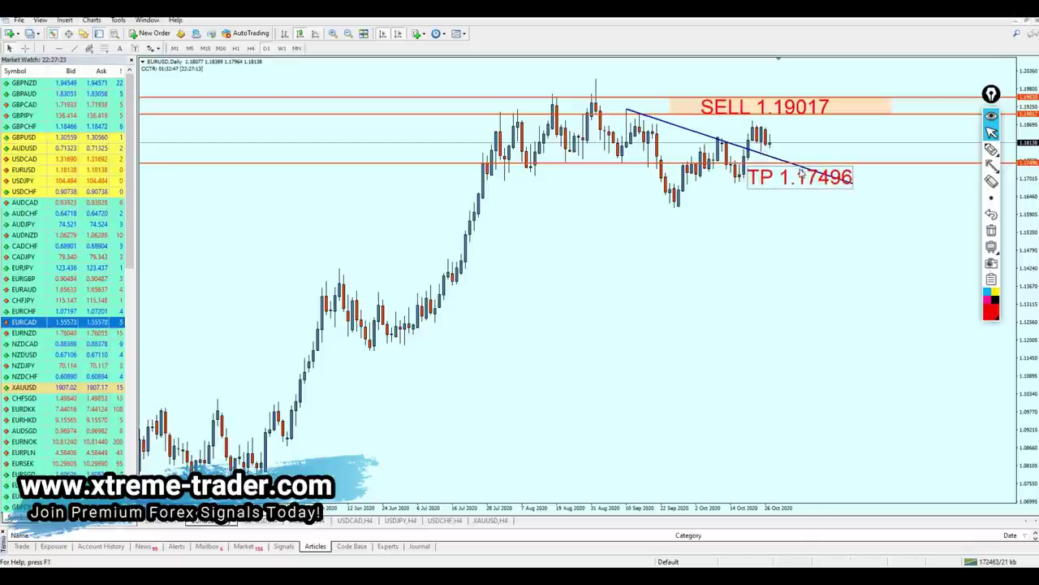
double_click(799, 169)
key("plus")
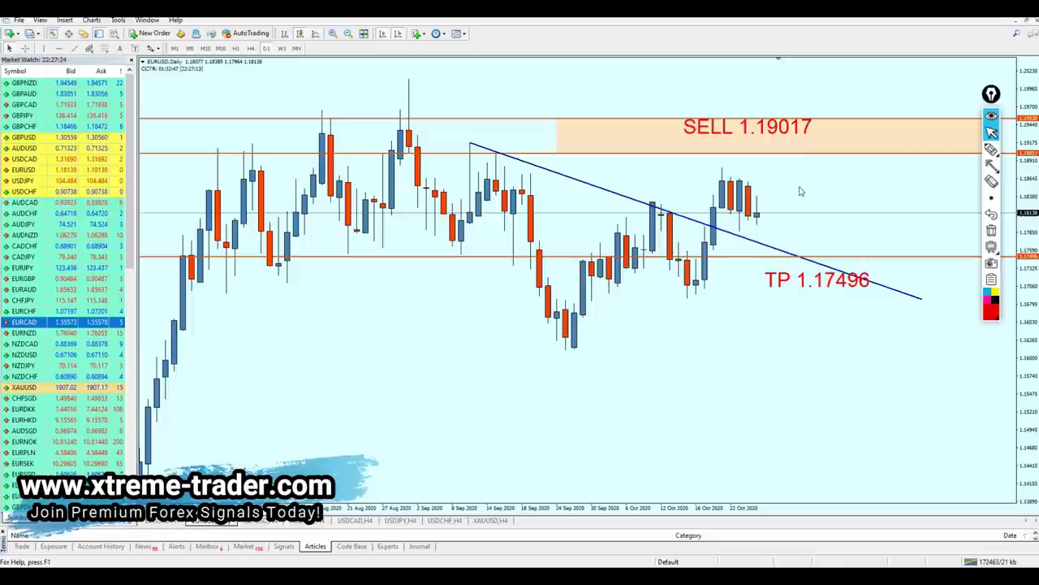
- Inspect the latest daily candle and the lower sell-zone line with the crosshair
middle_click(756, 188)
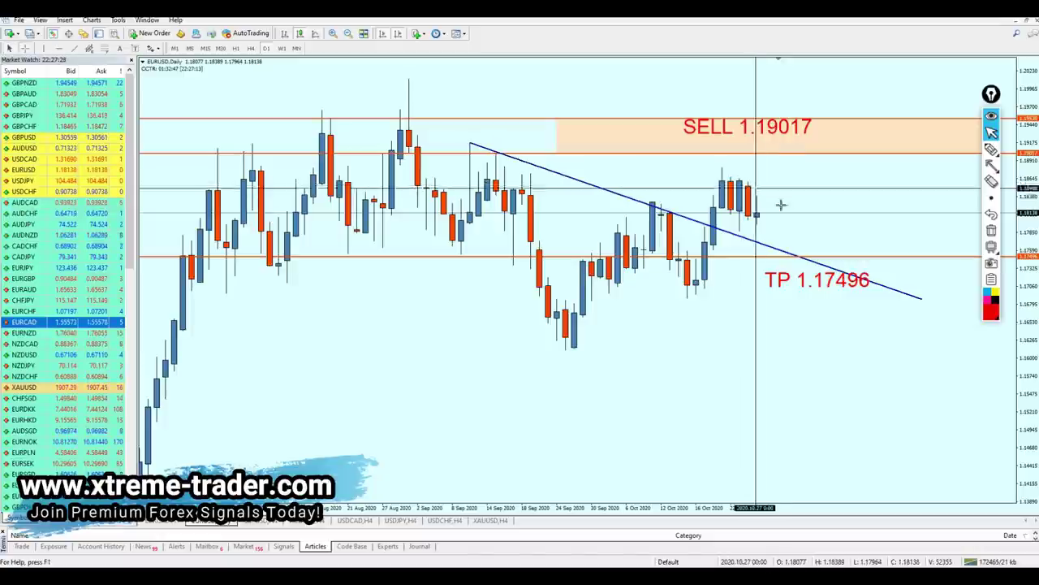
middle_click(743, 155)
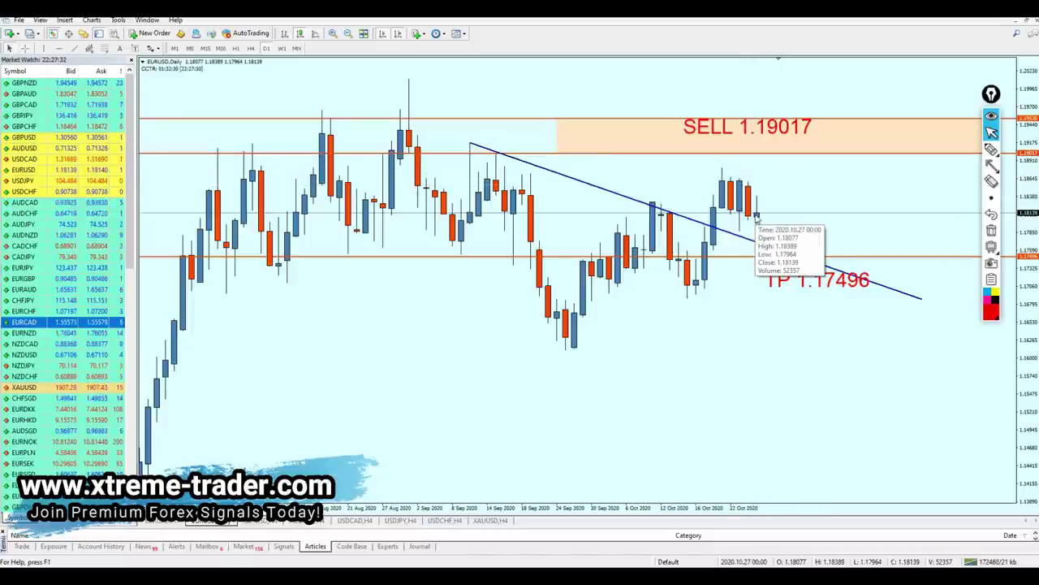
middle_click(829, 155)
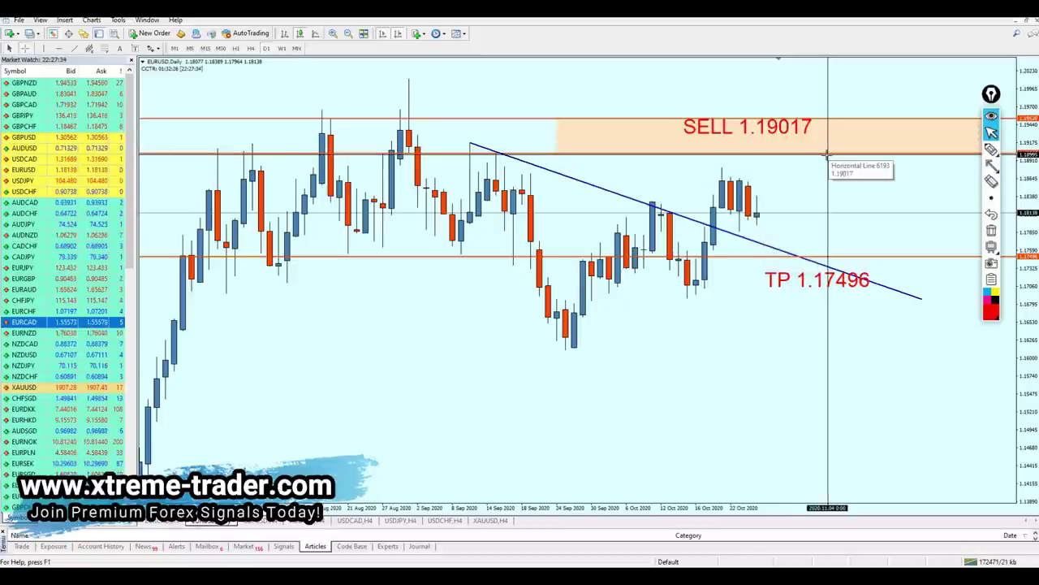
left_click(828, 154)
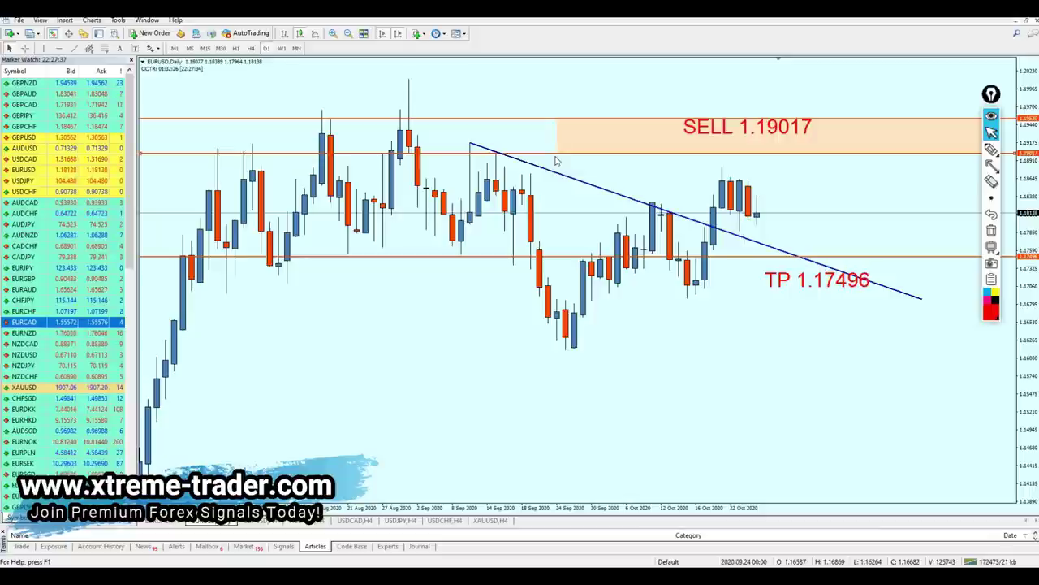
- Delete the shaded sell zone, its SELL label and all three horizontal price lines
key("BackSpace")
key("BackSpace")
key("BackSpace")
key("BackSpace")
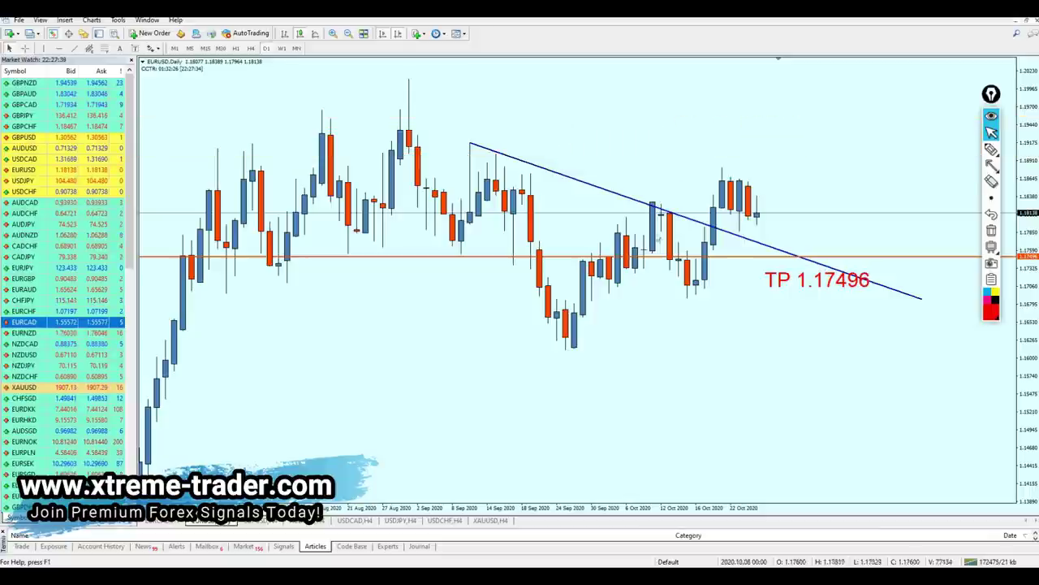
key("BackSpace")
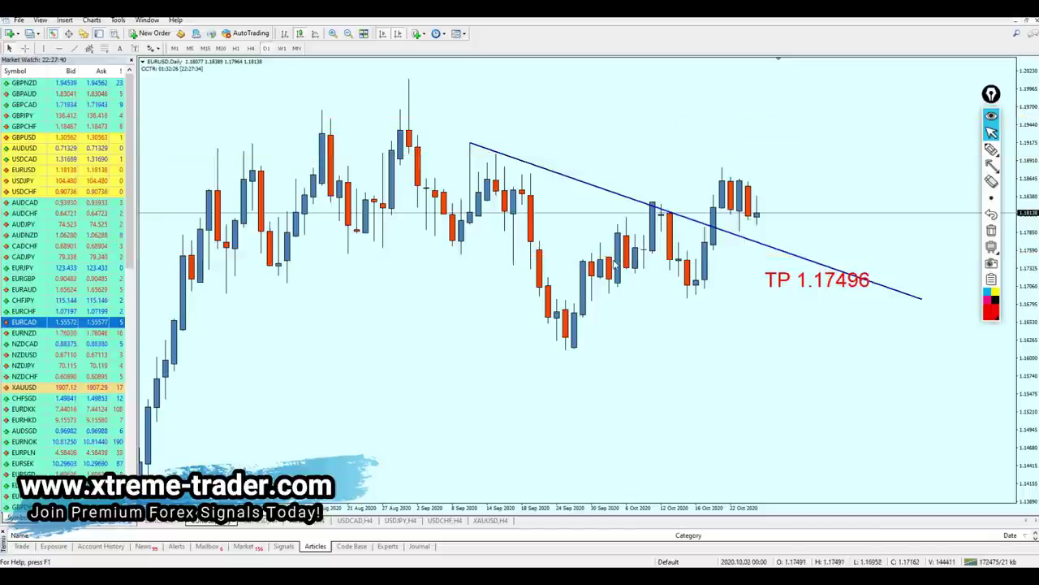
- Place a horizontal resistance line at about 1.18717 on the September high and check it with the crosshair
left_click(59, 48)
left_click(531, 173)
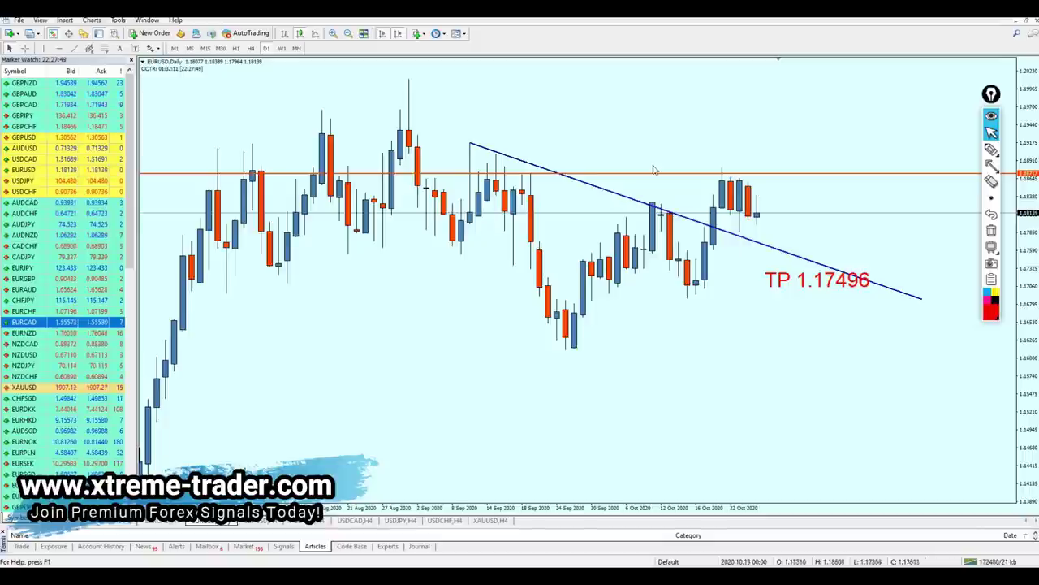
middle_click(526, 177)
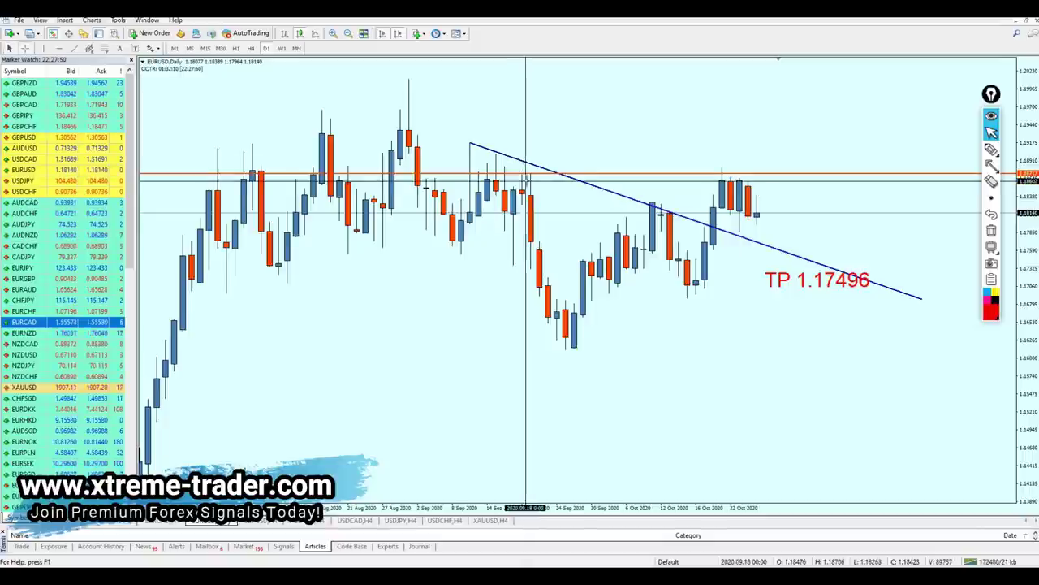
left_click(725, 214)
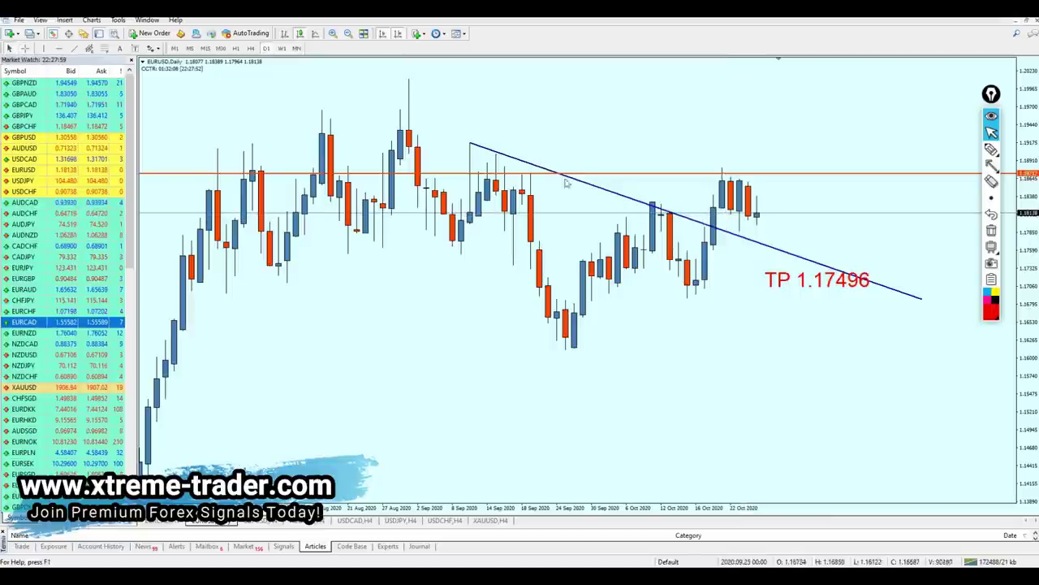
- Delete the descending trendline and draw a Fibonacci retracement from the early September peak down to the late September low
key("Delete")
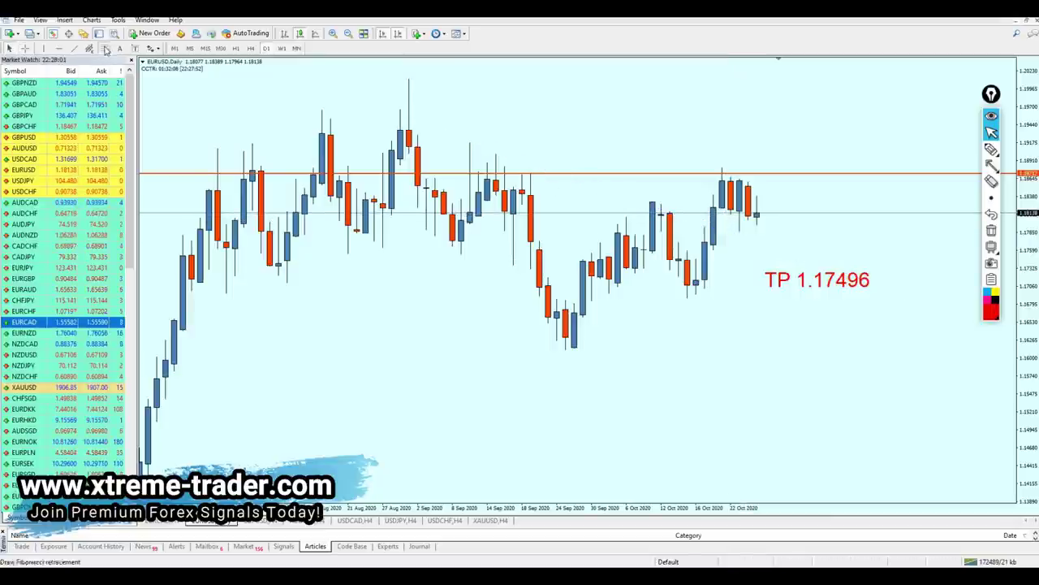
left_click_drag(411, 80, 607, 346)
left_click(992, 149)
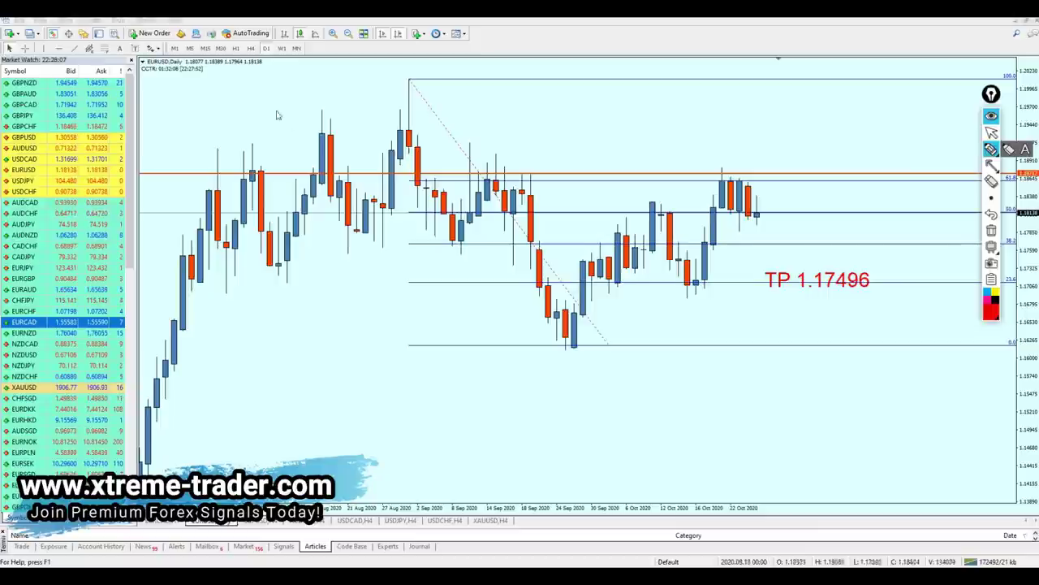
scroll(257, 81, "up", 5)
scroll(731, 138, "down", 5)
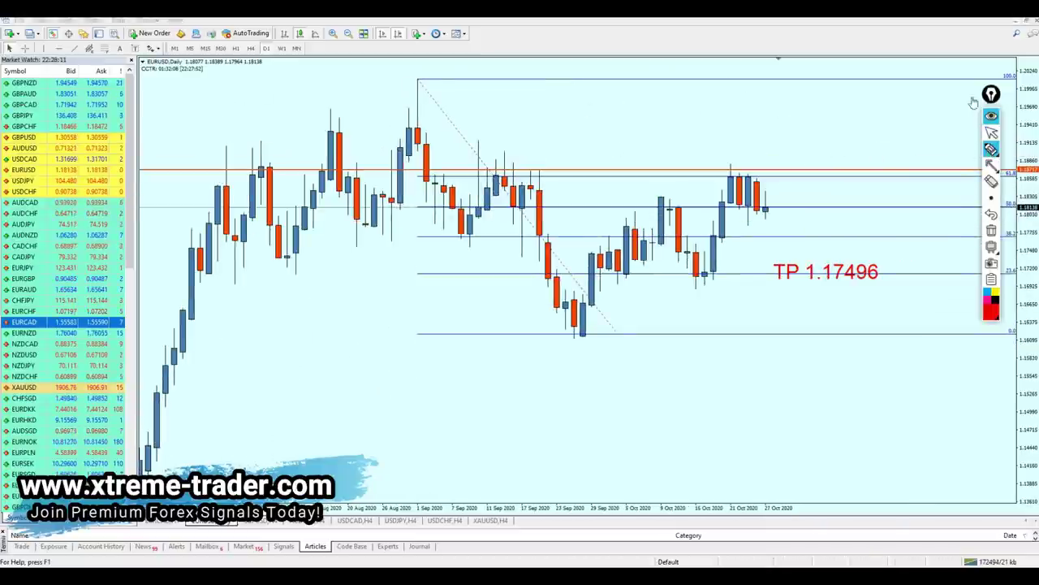
left_click_drag(992, 95, 976, 90)
left_click(977, 161)
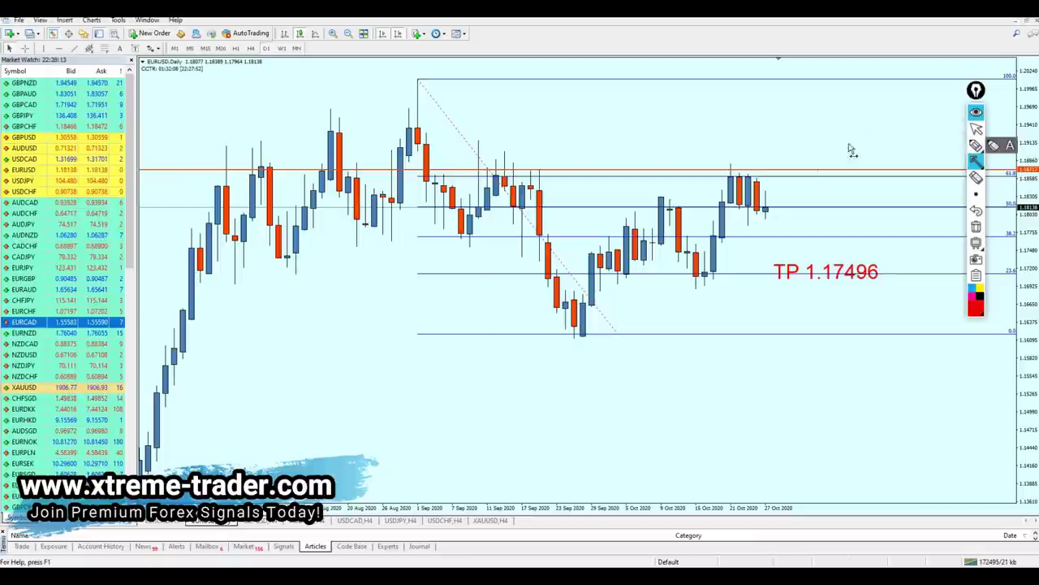
left_click(977, 144)
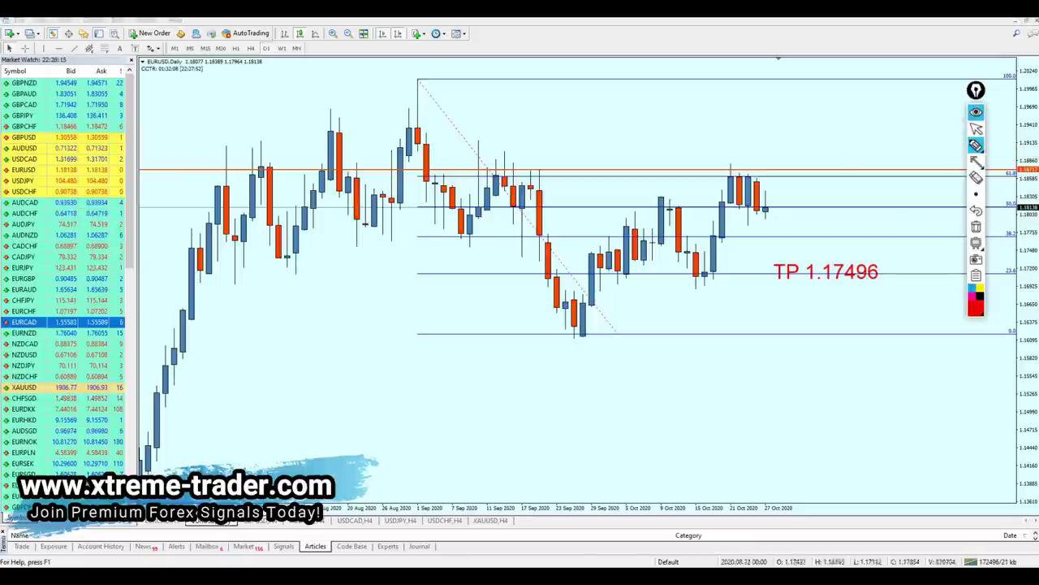
- Relaunch the screen annotation tool and place its toolbar beside the chart's price axis
left_click(130, 559)
left_click(15, 577)
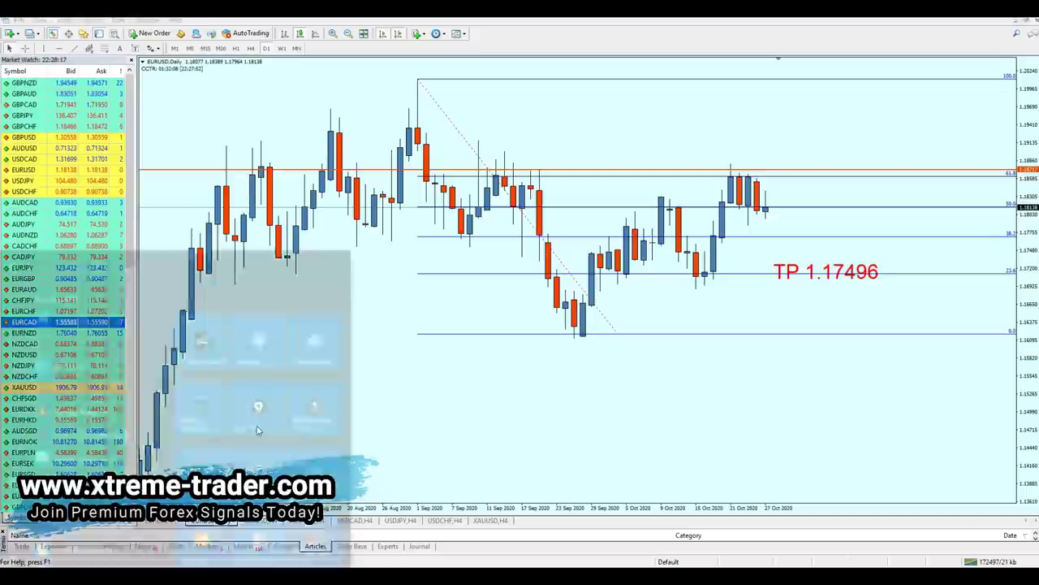
left_click(267, 348)
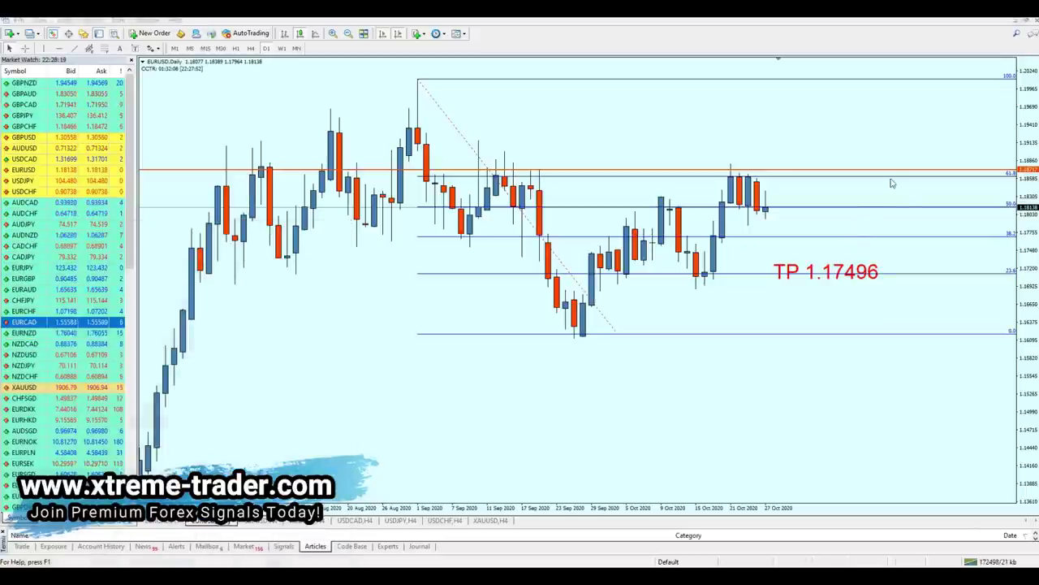
left_click_drag(517, 120, 1004, 75)
- Draw a red pen arrow pointing toward the latest candles and clear it from the chart
left_click(1004, 127)
left_click_drag(870, 155, 825, 191)
left_click_drag(828, 179, 846, 194)
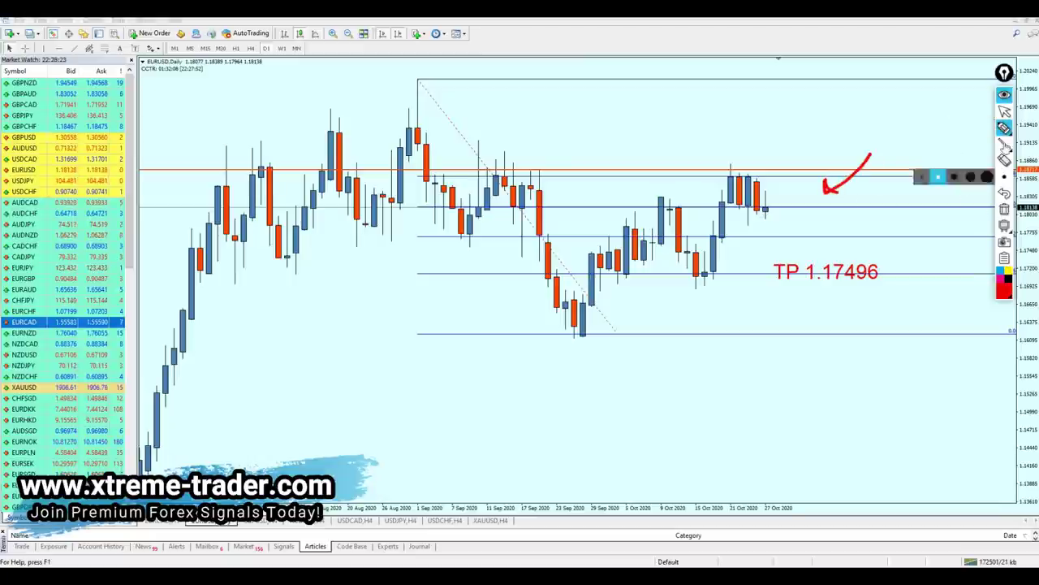
left_click(1005, 111)
left_click(1004, 209)
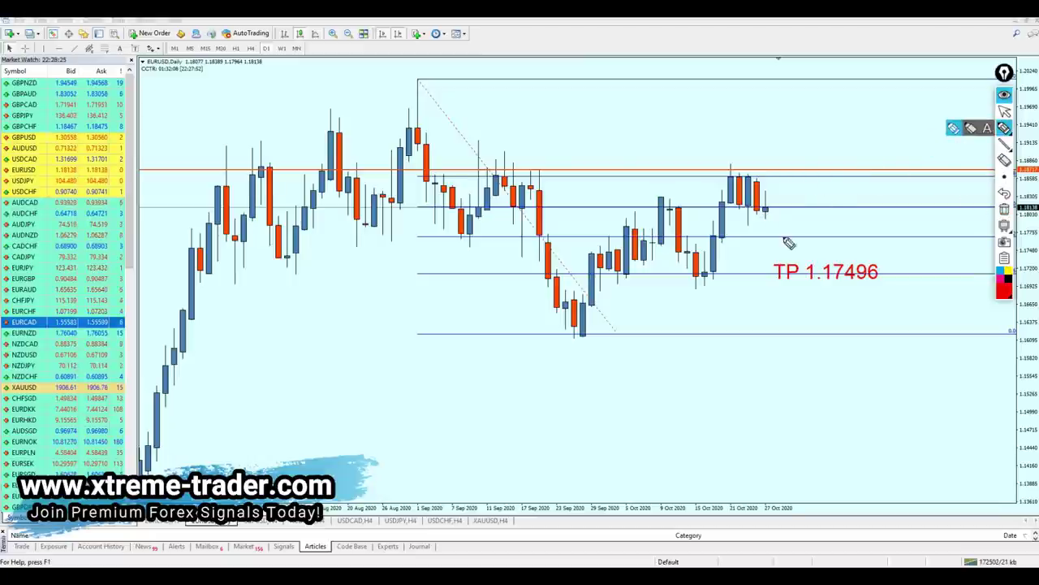
- Mark the D1 timeframe with a red arrow and circle the latest daily candle in red
left_click_drag(266, 108, 270, 63)
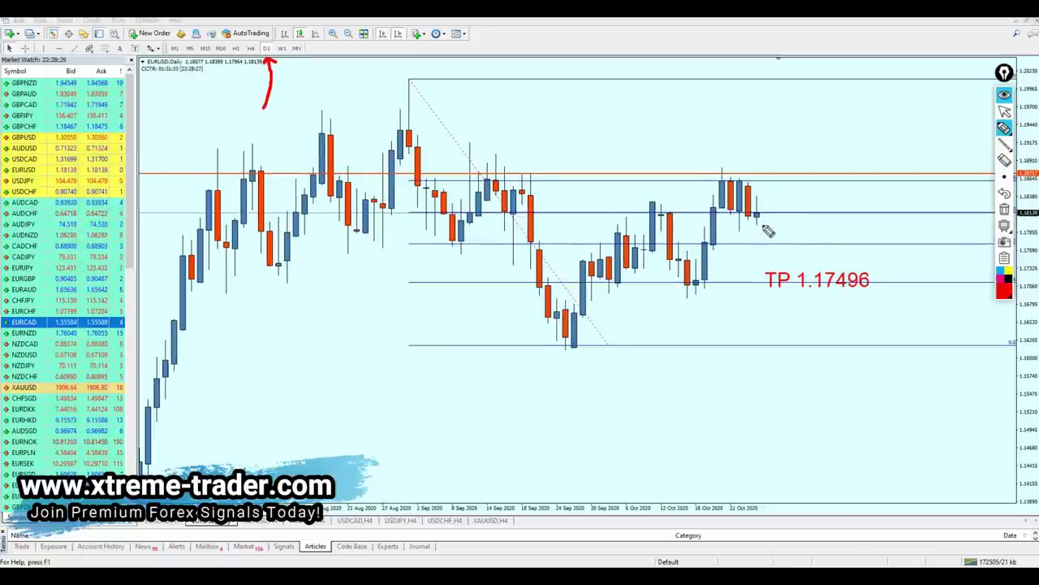
left_click_drag(763, 227, 752, 227)
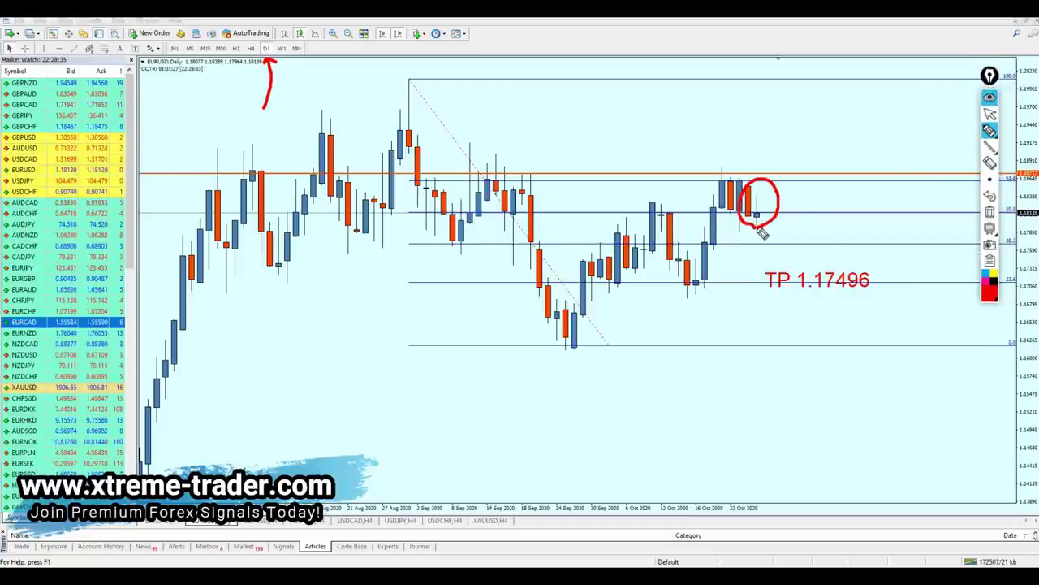
left_click(990, 114)
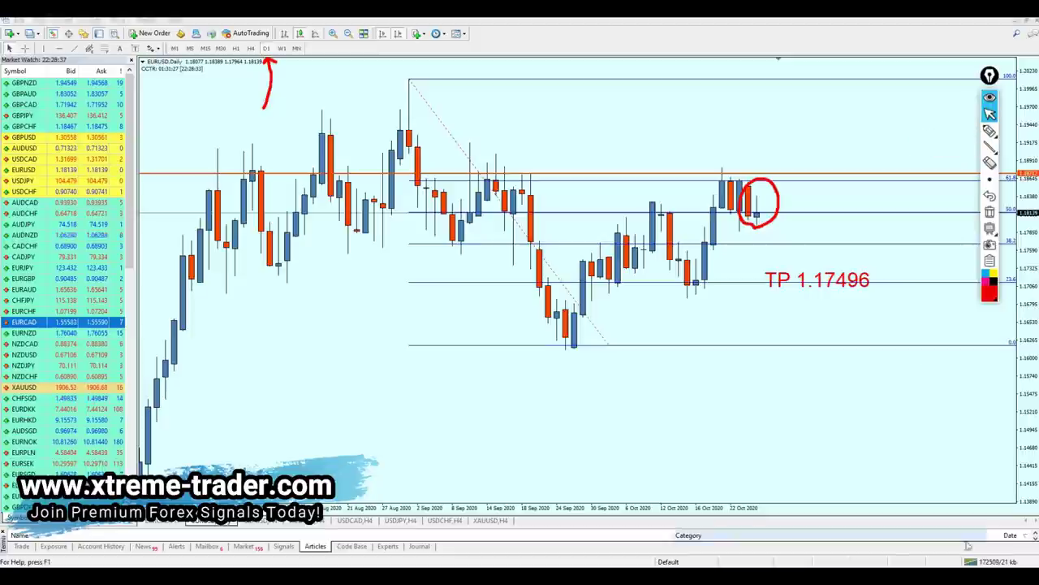
- Check the current date and time in the system calendar and clear the red pen markings
left_click(979, 576)
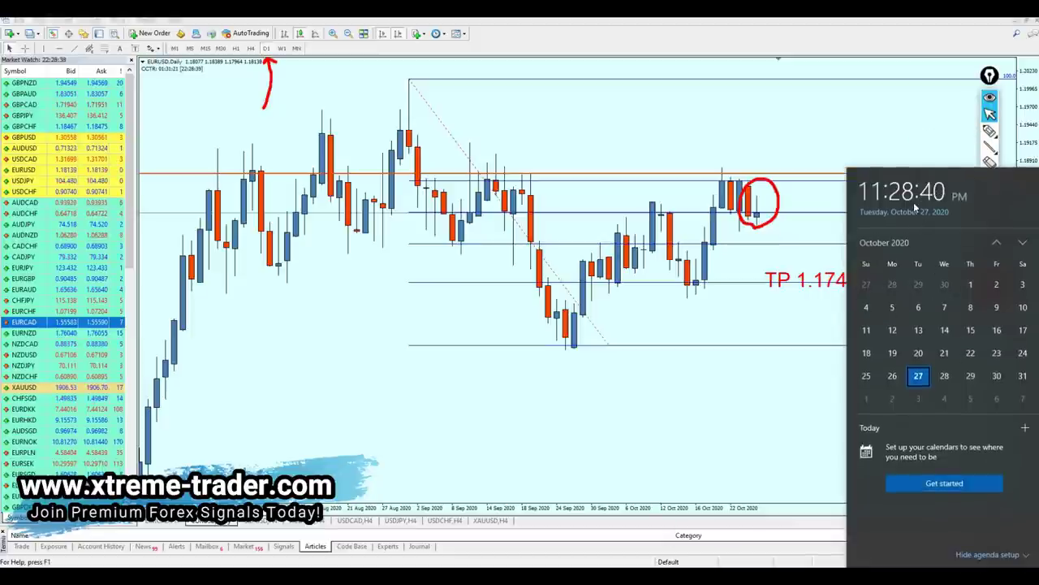
left_click(831, 235)
left_click(990, 114)
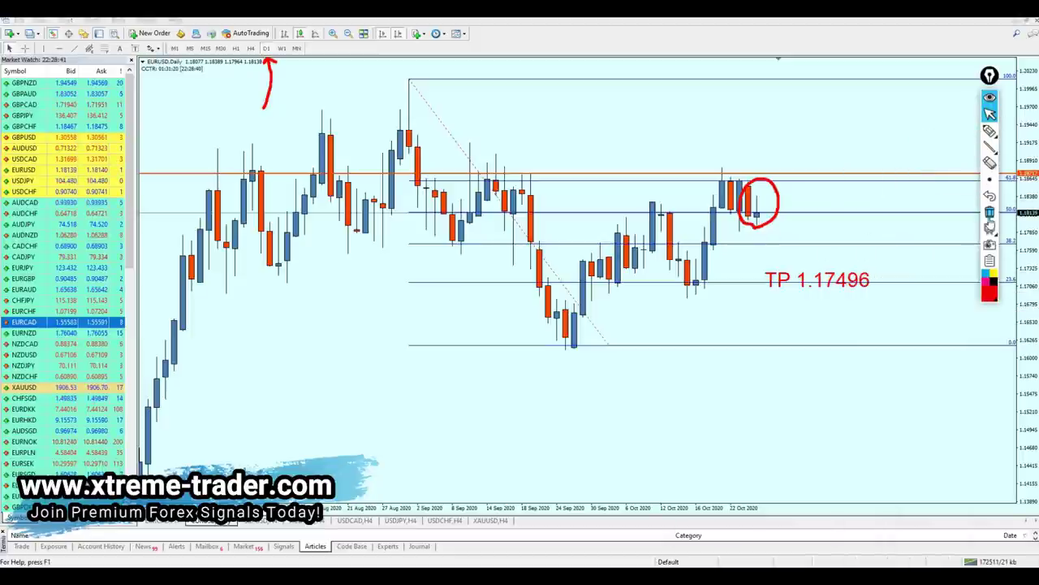
left_click(990, 212)
- Sketch red arrows for price rising to the 61.8 level and falling past the TP label, and clear them
left_click(990, 130)
left_click_drag(763, 214, 772, 202)
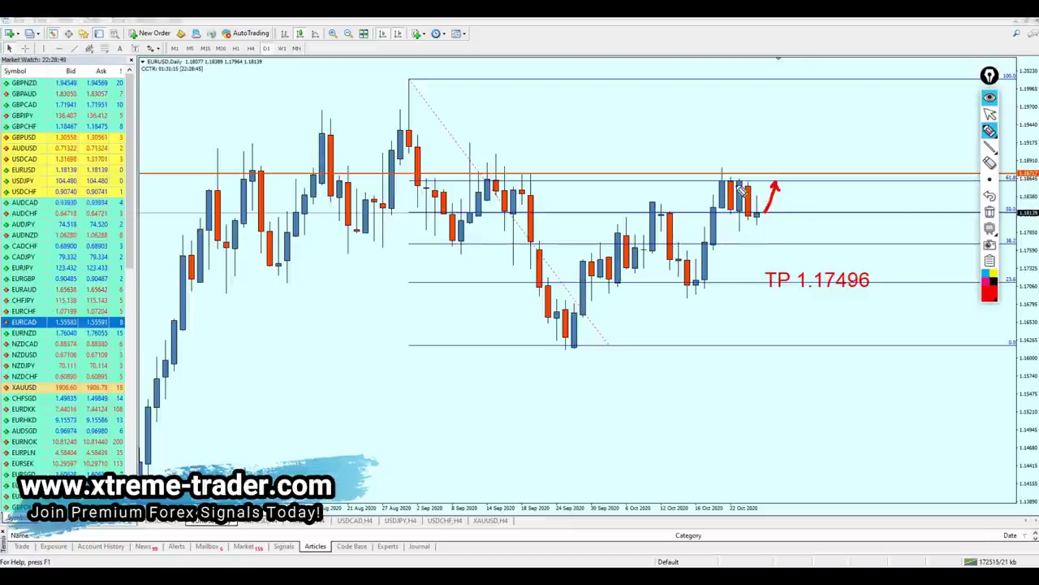
left_click_drag(778, 182, 801, 307)
left_click(990, 114)
left_click(990, 212)
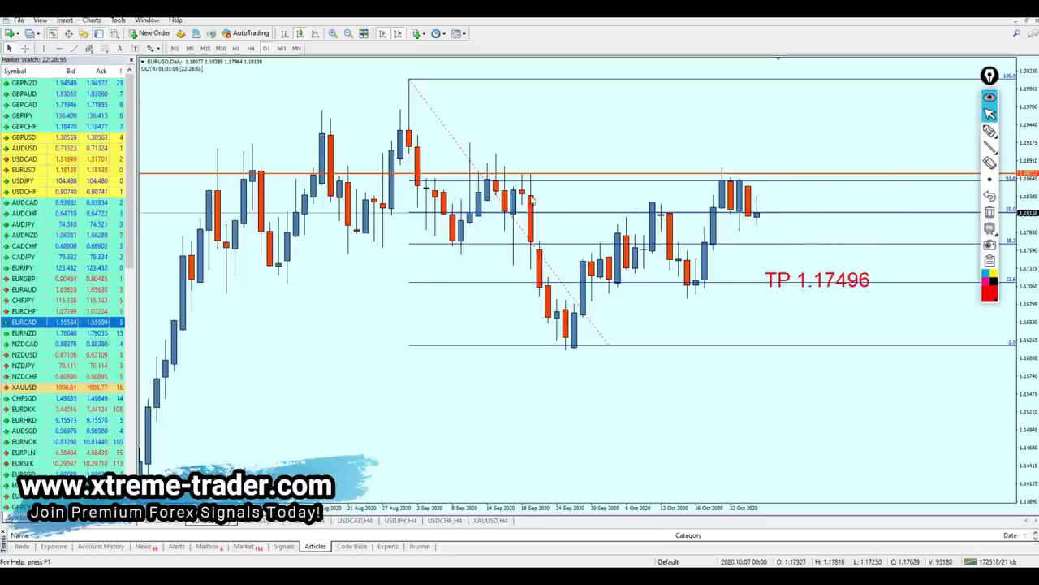
- Draw a descending trendline from the late August high across the late October highs and beyond the latest candle
key("minus")
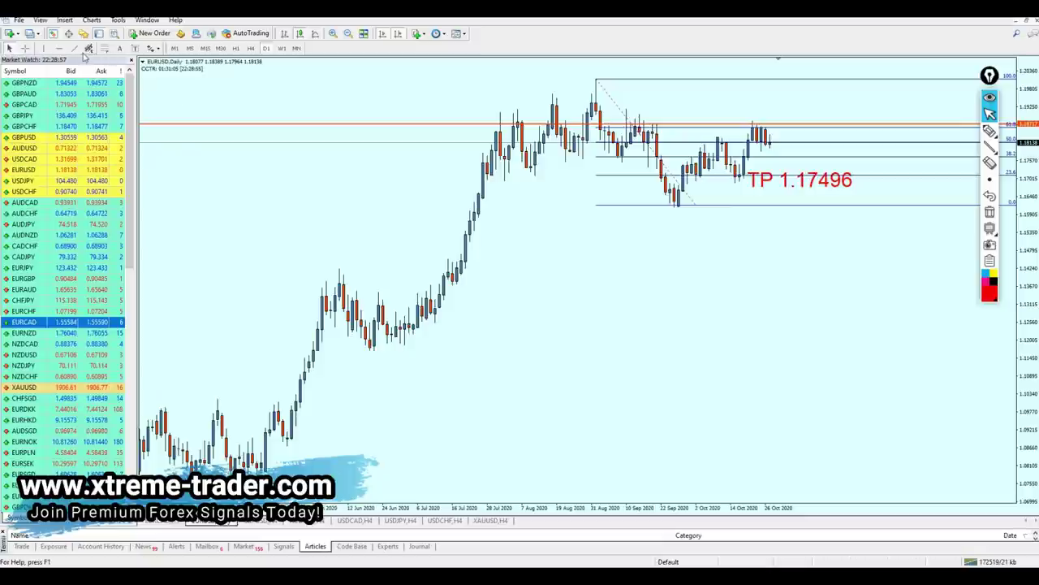
left_click_drag(595, 94, 915, 160)
key("plus")
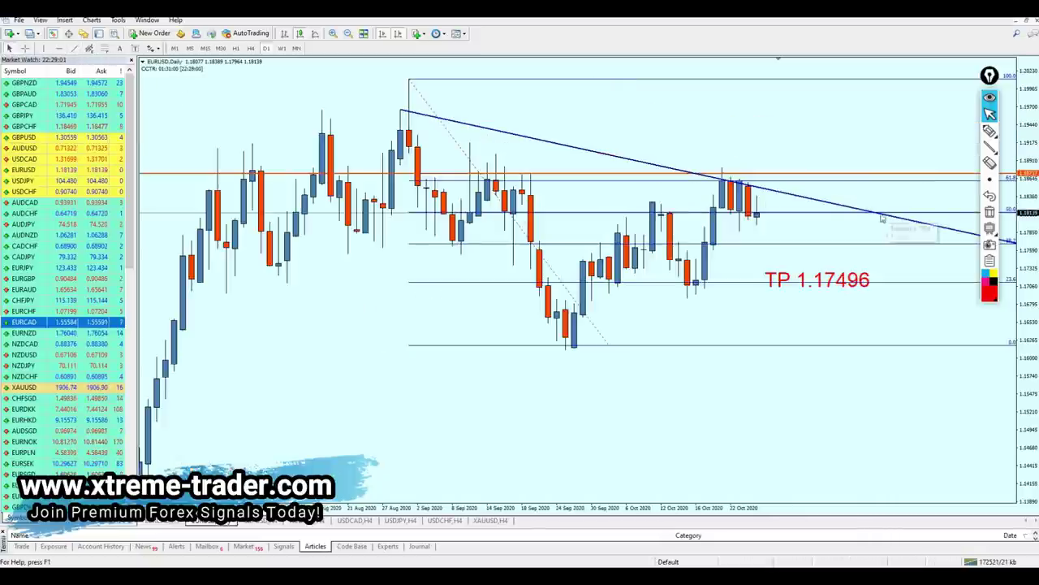
- Inspect the latest candle and the area just below the new trendline with the crosshair
middle_click(761, 213)
left_click_drag(761, 213, 772, 194)
middle_click(771, 190)
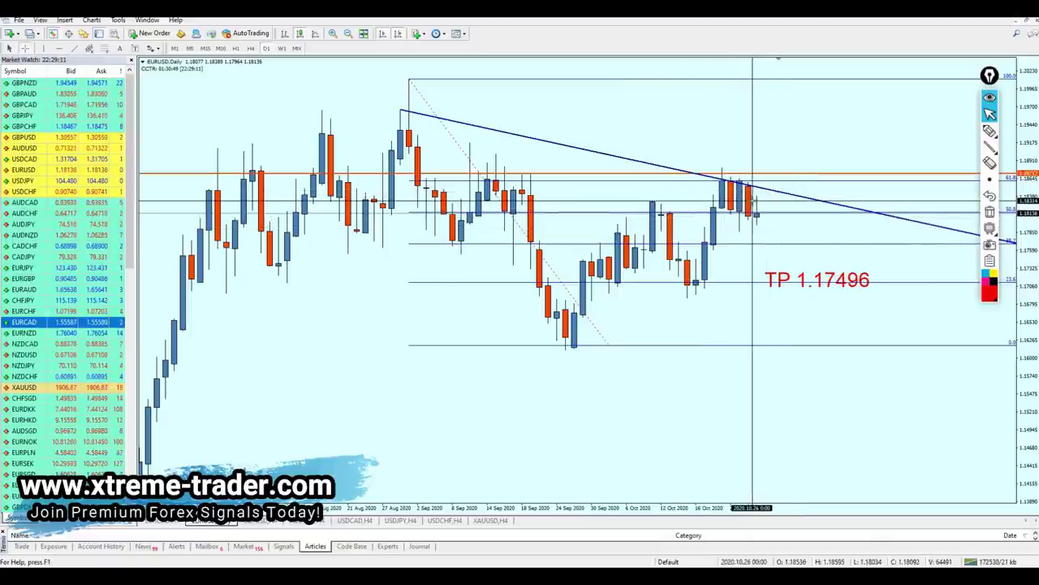
left_click(689, 224)
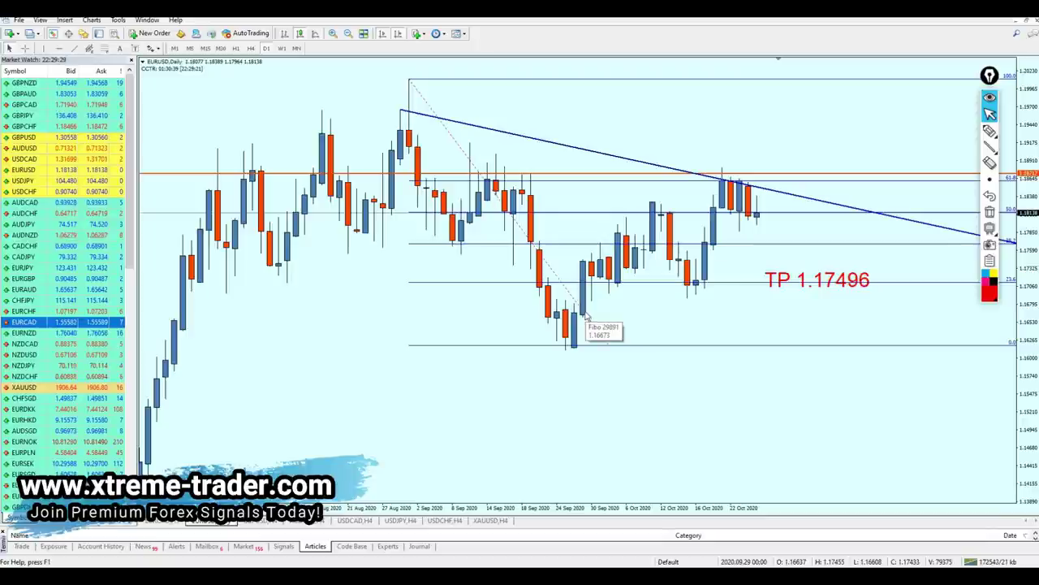
- Check the price near the trendline with the crosshair and move the horizontal resistance line down to 1.18389
middle_click(768, 199)
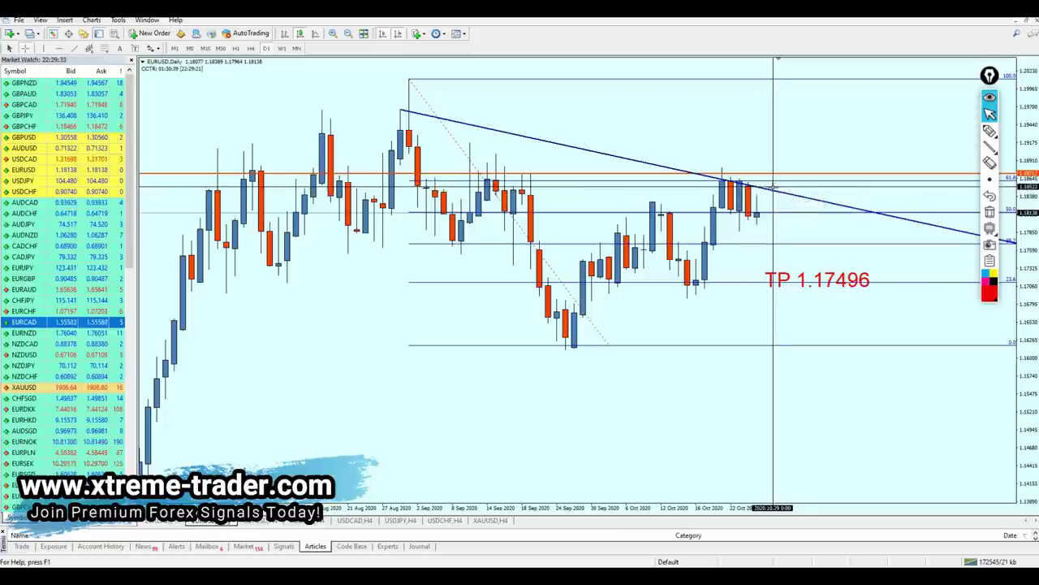
middle_click(771, 186)
left_click_drag(615, 174, 636, 196)
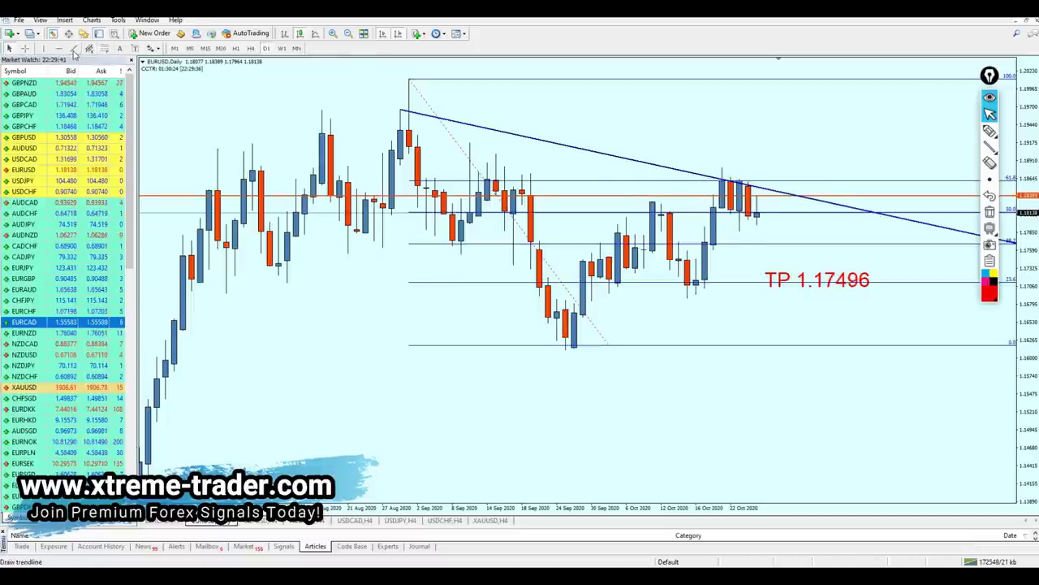
- Add a red text label "SELL 1.18389" and place it on the 1.18389 line beyond the latest candle
left_click(119, 48)
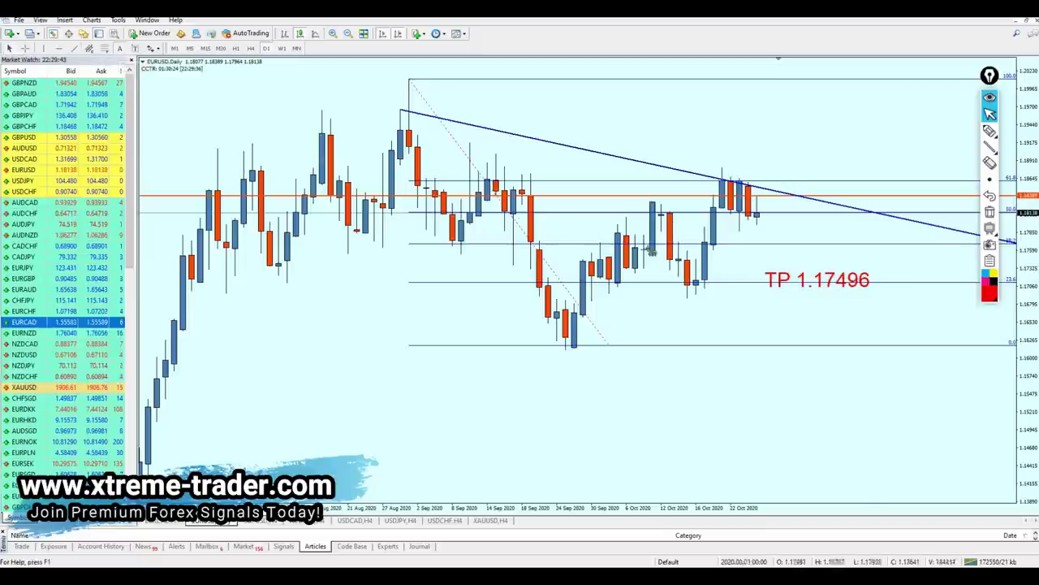
left_click(715, 213)
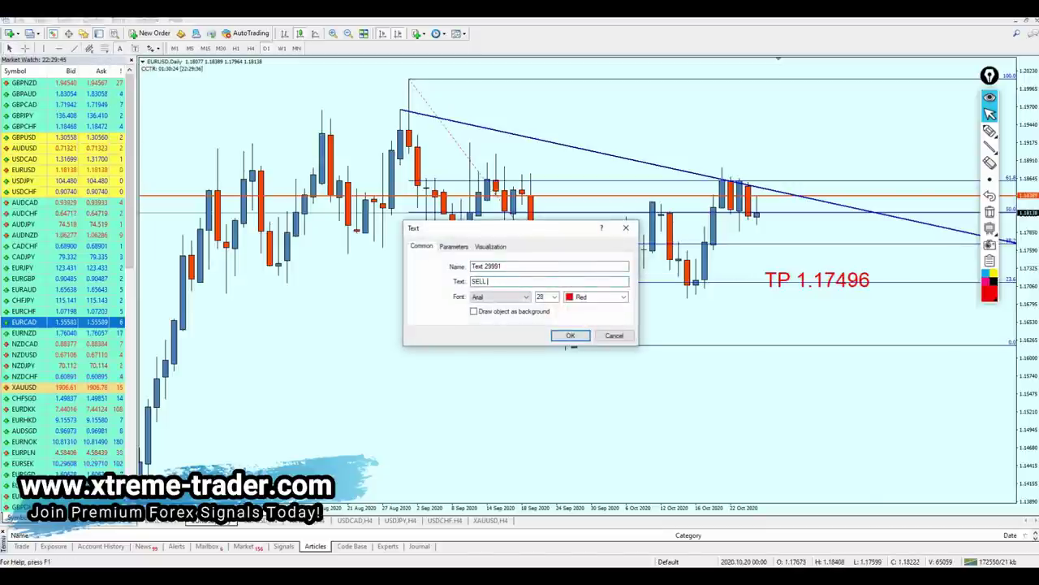
type("SELL 1.1")
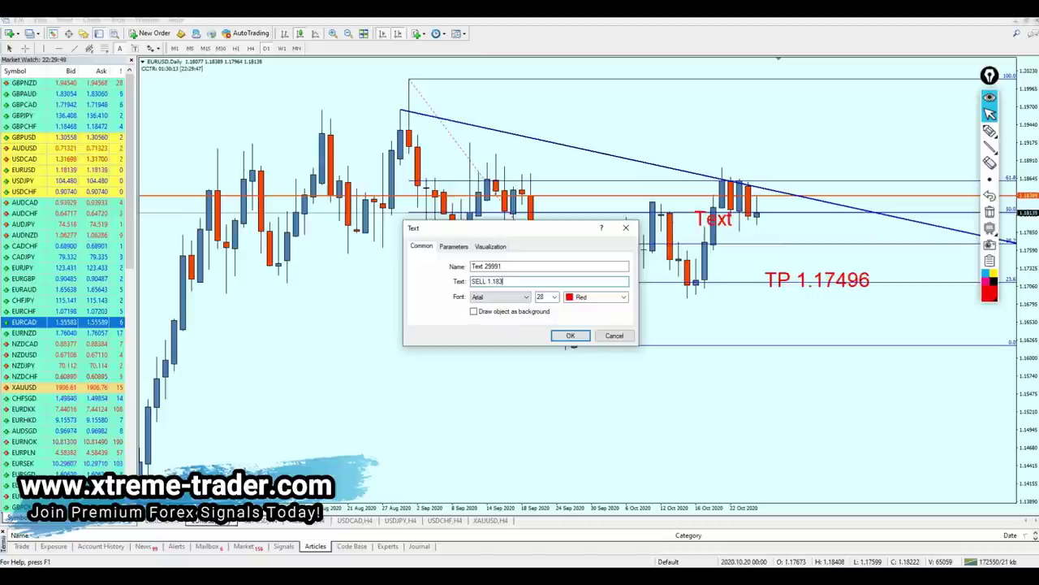
type("8389")
key("Return")
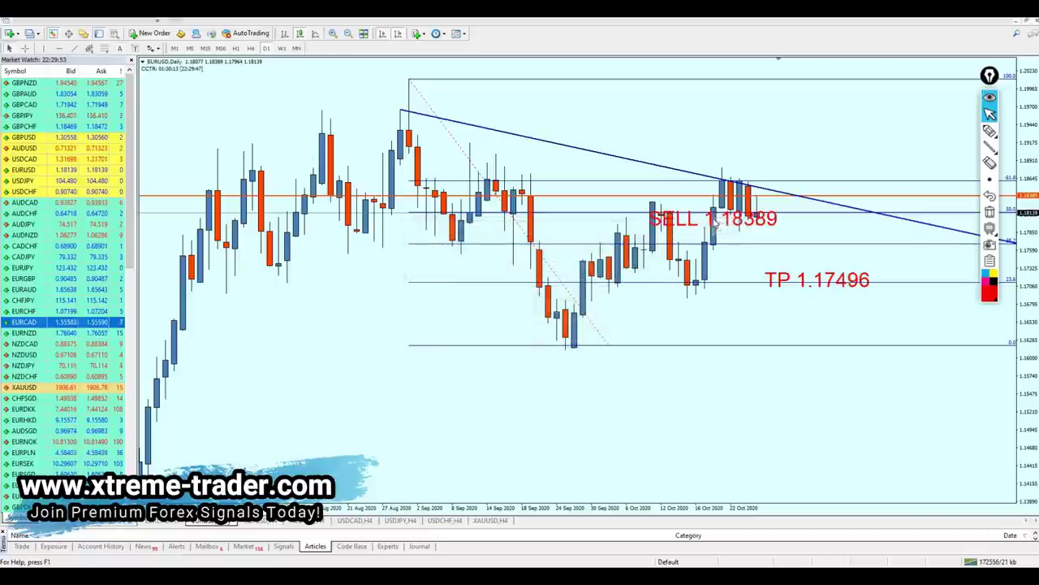
left_click_drag(772, 218, 919, 187)
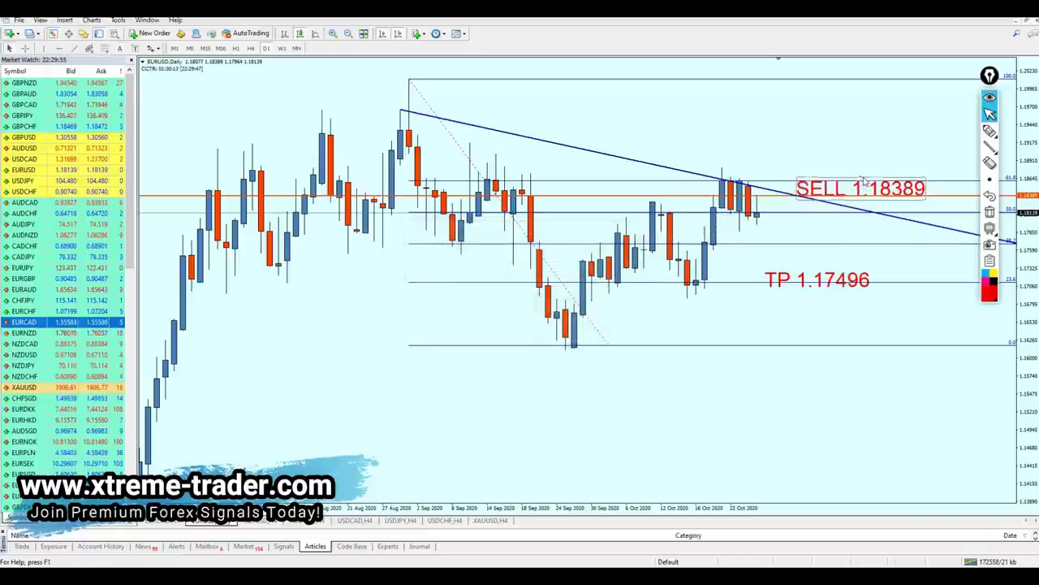
double_click(856, 186)
- Copy the horizontal resistance line to a higher level just above the late October highs
left_click_drag(765, 197, 772, 162)
middle_click(754, 174)
middle_click(764, 190)
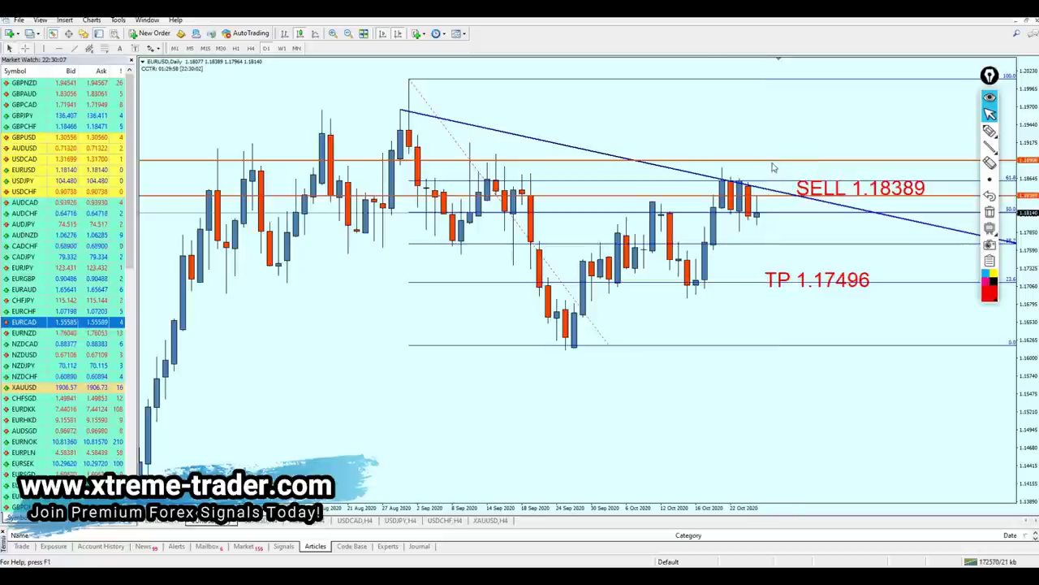
- Draw a rectangle between the two resistance lines from early October past the latest candle, and move the SELL label inside it
left_click(64, 20)
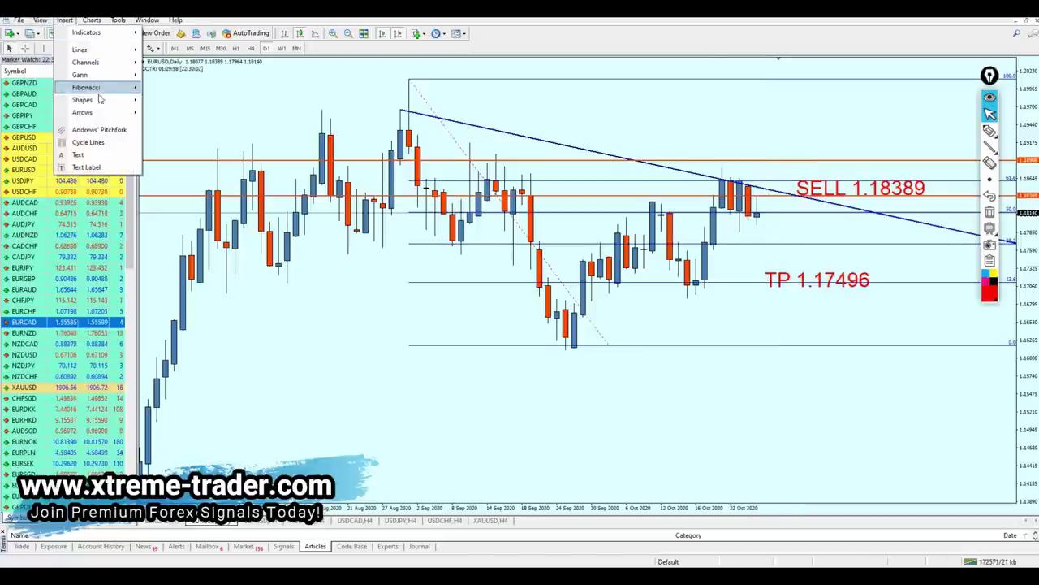
mouse_move(83, 98)
left_click(162, 99)
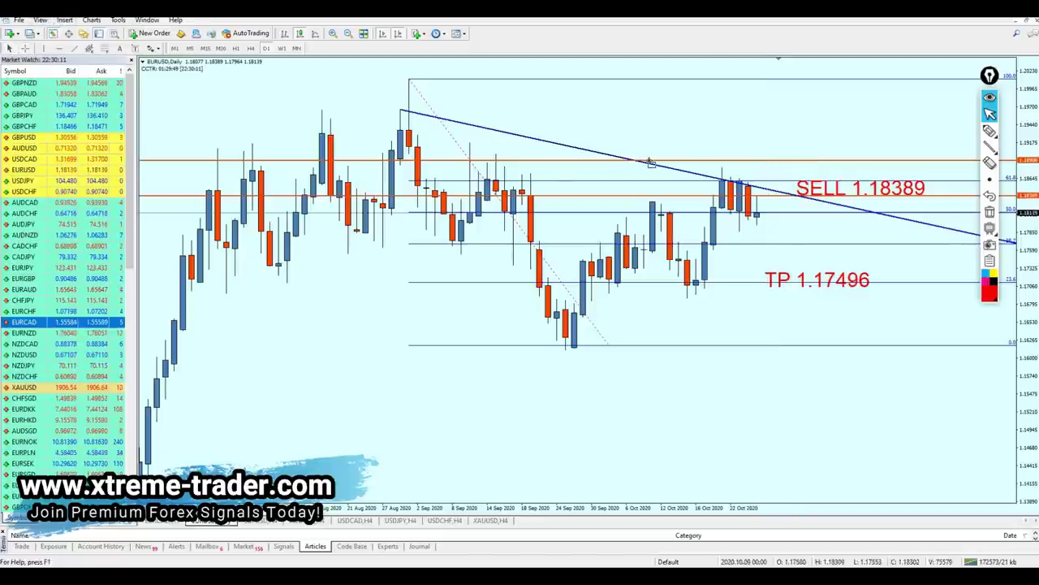
left_click_drag(653, 161, 968, 198)
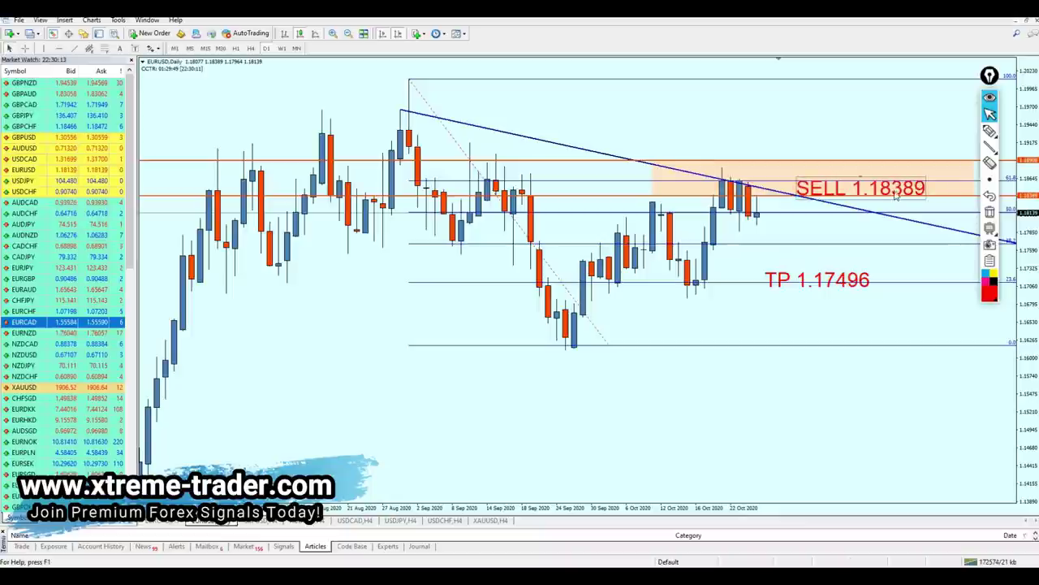
left_click_drag(863, 189, 853, 178)
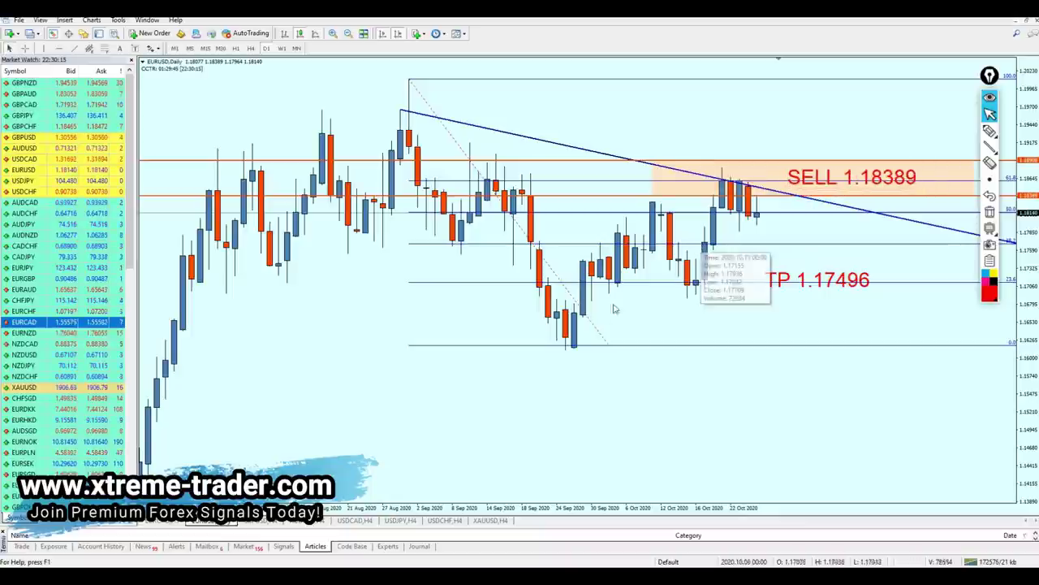
- Delete the TP 1.17496 label and add a horizontal line at 1.17117 on the 23.6 Fibonacci level
double_click(847, 286)
key("Delete")
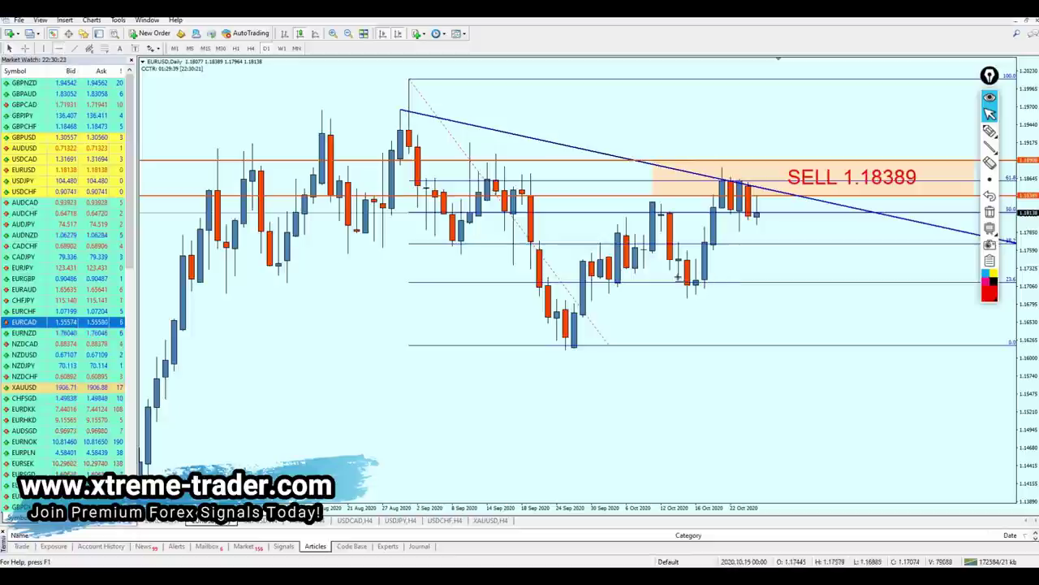
left_click(687, 282)
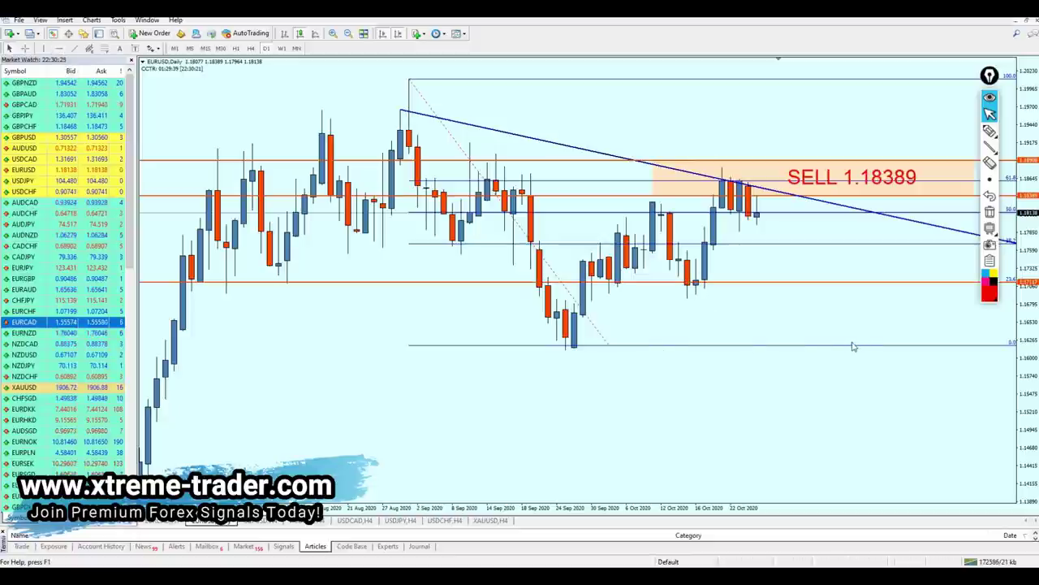
- Sketch red circles, arrows and a support band along the 1.17117 line back to the summer lows, and clear the sketches
key("minus")
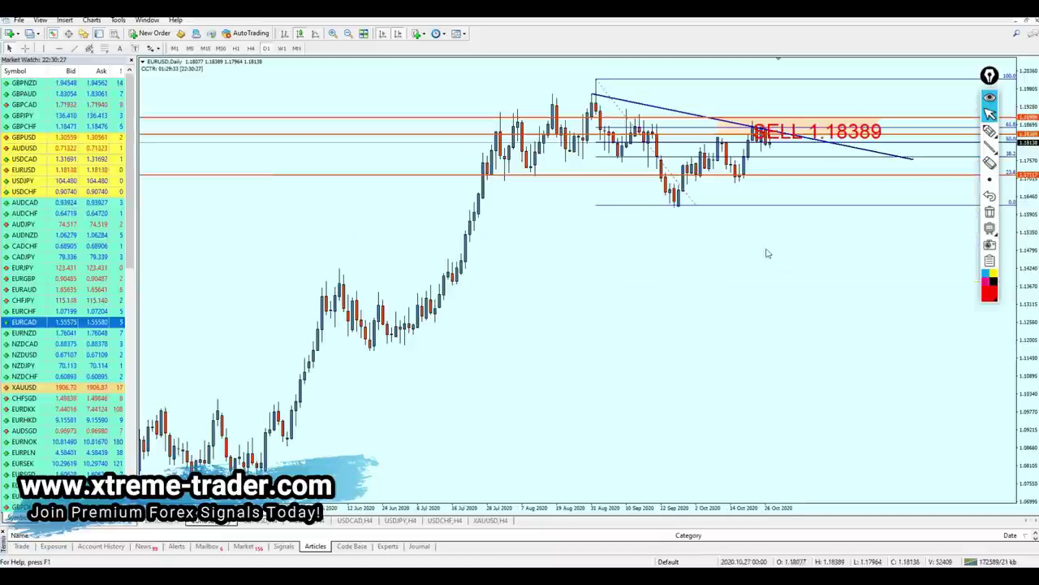
key("minus")
key("plus")
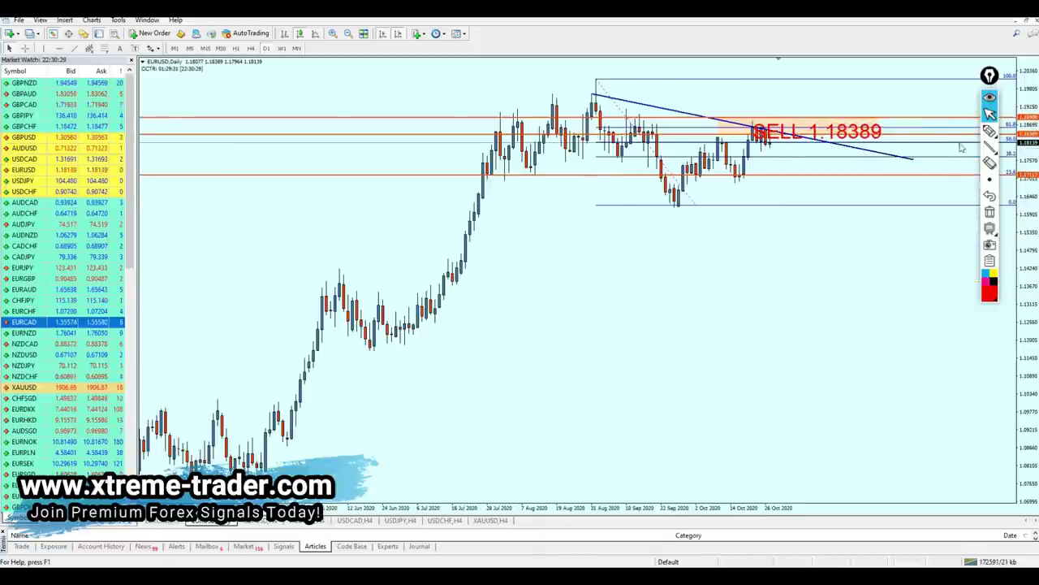
left_click(990, 131)
mouse_move(774, 130)
left_mouse_down()
mouse_move(797, 169)
mouse_move(784, 172)
left_mouse_up()
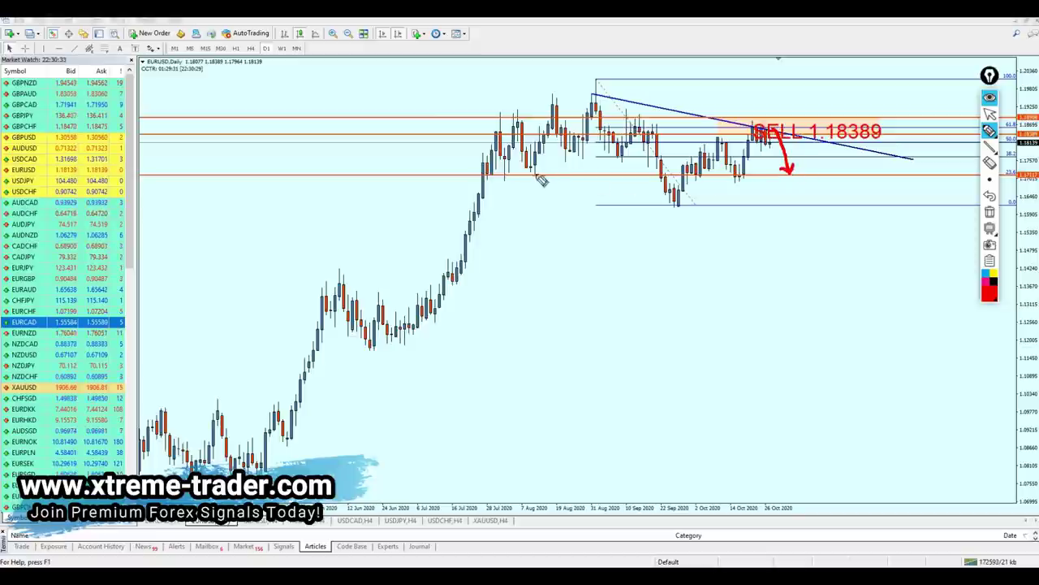
left_click_drag(514, 191, 524, 198)
mouse_move(637, 183)
left_mouse_down()
mouse_move(843, 184)
mouse_move(825, 151)
left_mouse_up()
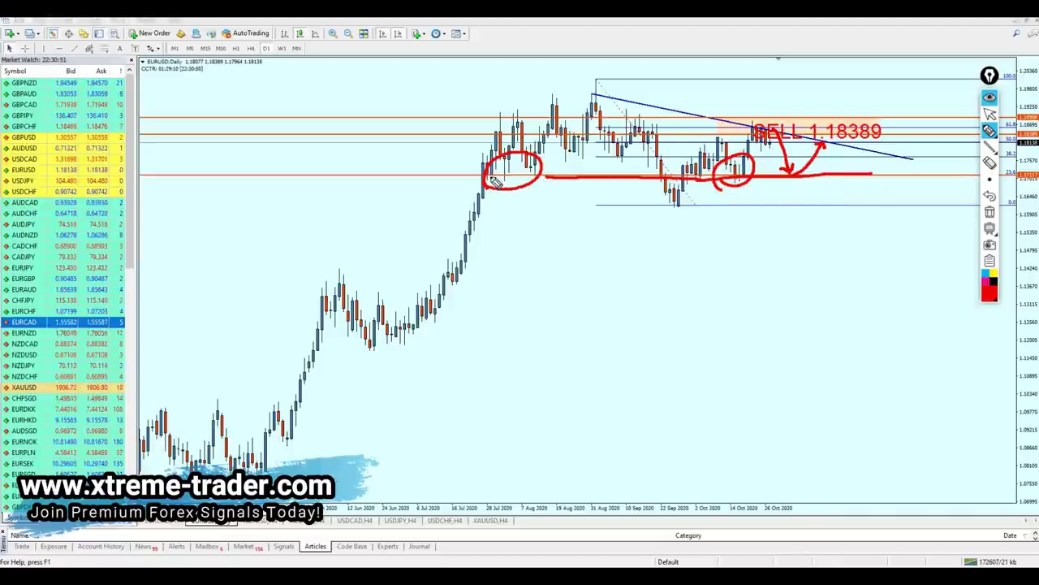
left_click_drag(485, 175, 827, 188)
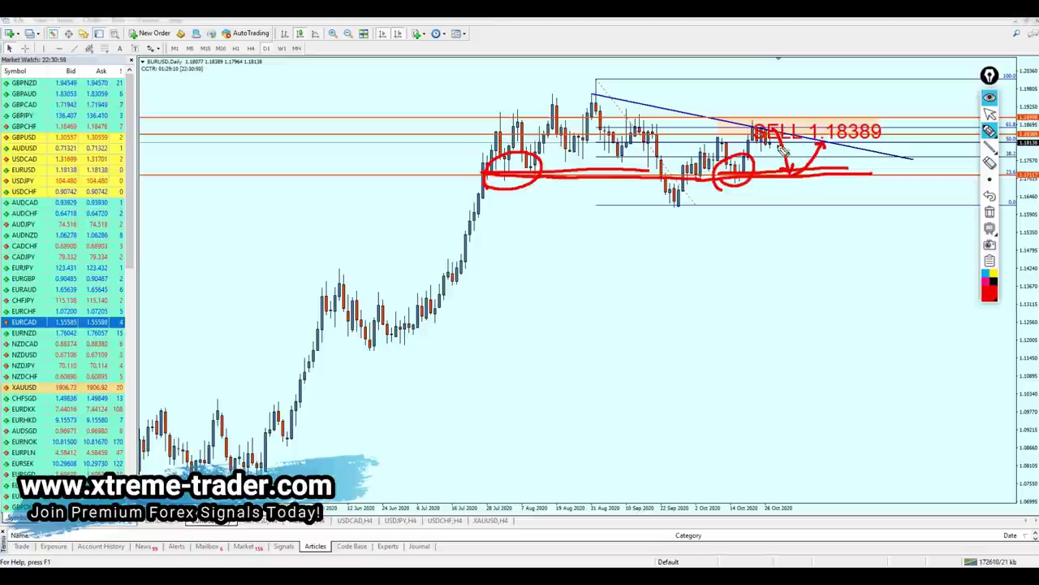
mouse_move(782, 151)
left_mouse_down()
mouse_move(776, 180)
mouse_move(740, 182)
mouse_move(847, 180)
left_mouse_up()
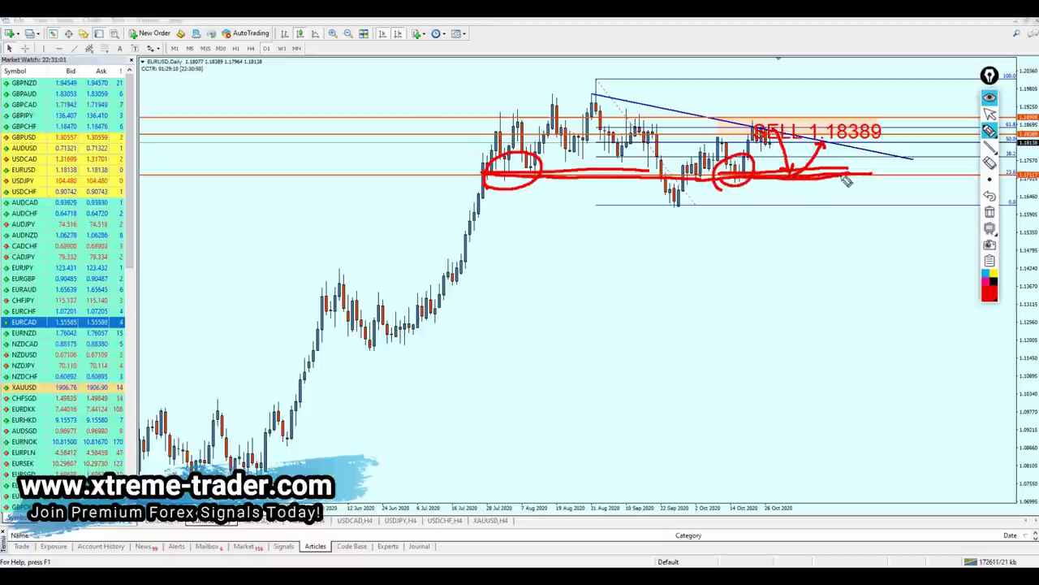
left_click(990, 114)
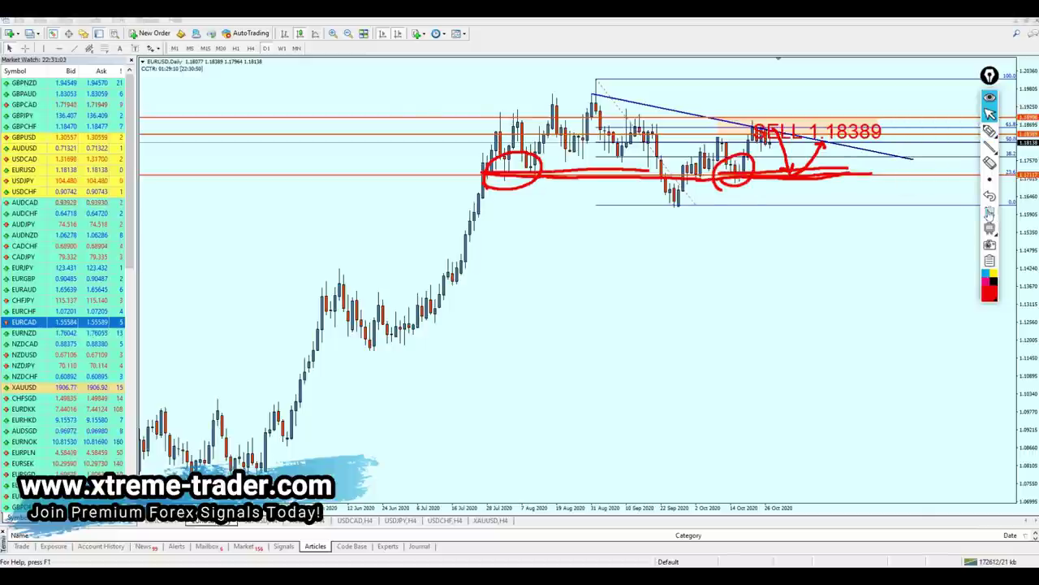
left_click(990, 212)
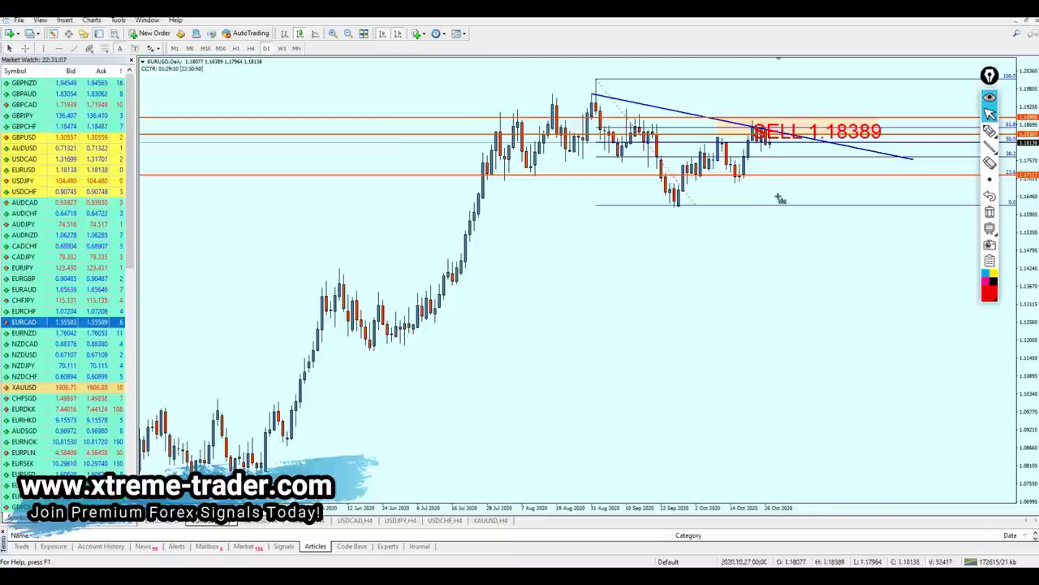
- Add a text label "TP 1.17117" and move it just above the 1.17117 line beside the latest candle
left_click(759, 229)
type("TP ")
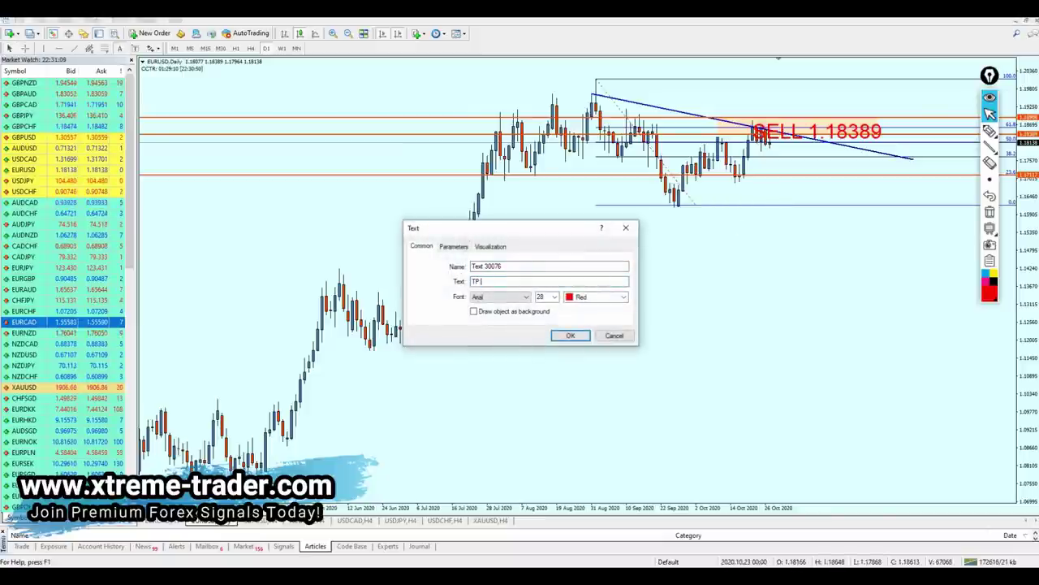
type("1.17117")
key("Return")
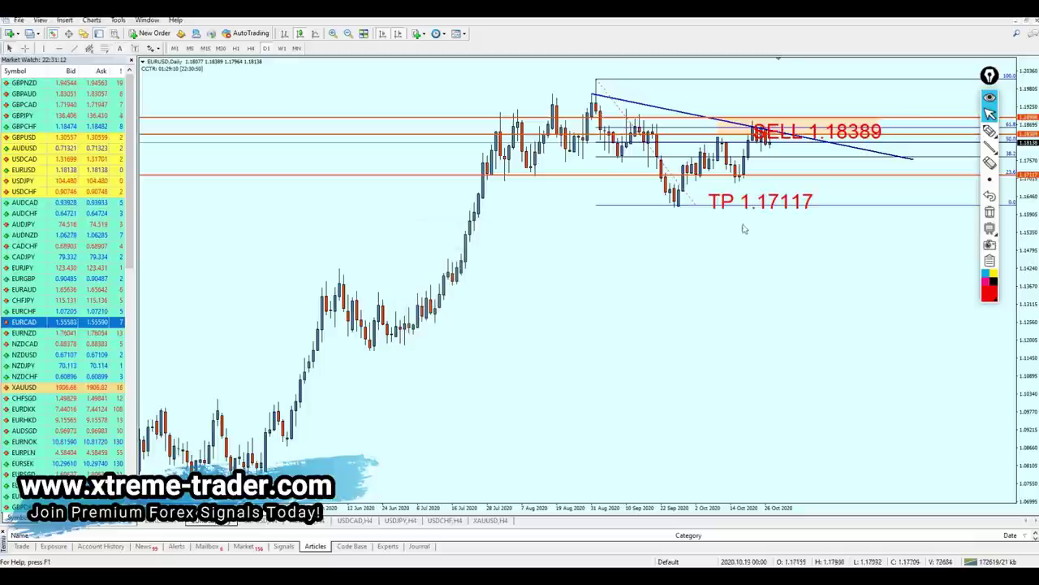
double_click(741, 199)
left_click_drag(740, 199, 811, 165)
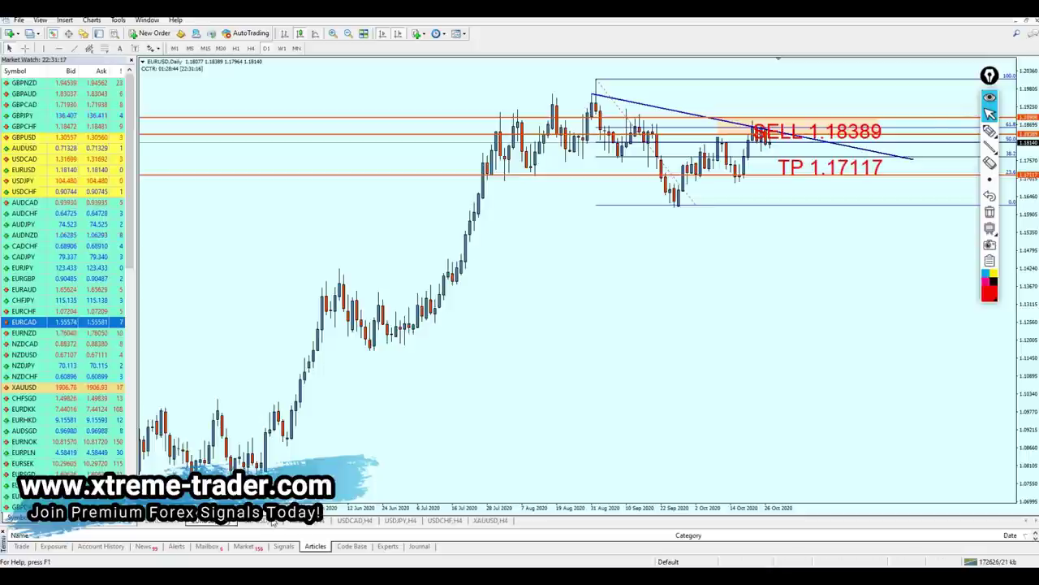
- Switch to the GBPUSD H4 chart and inspect the recent highs just below the sell line with the crosshair
left_click(260, 520)
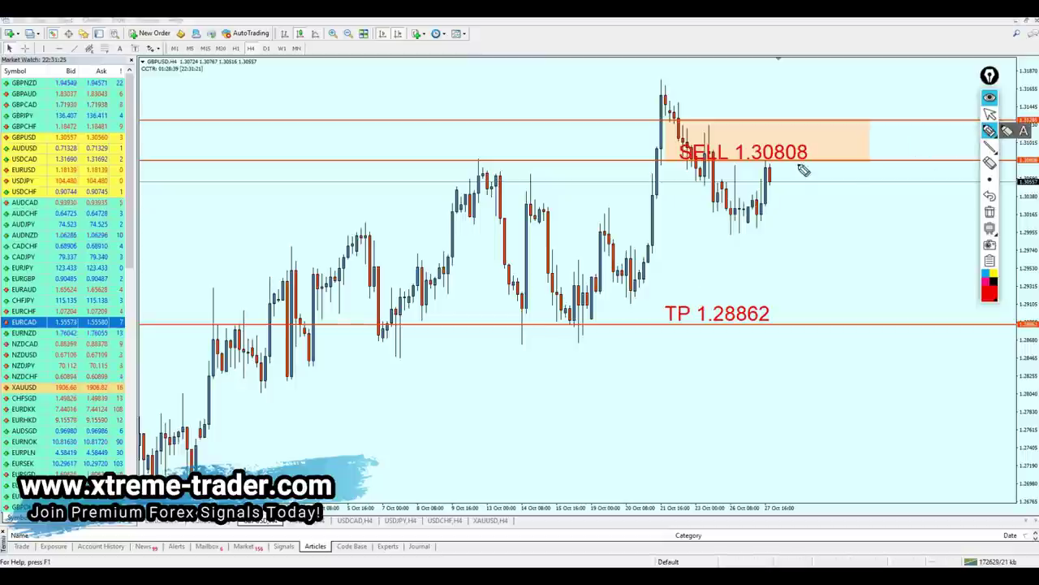
left_click(990, 130)
key("plus")
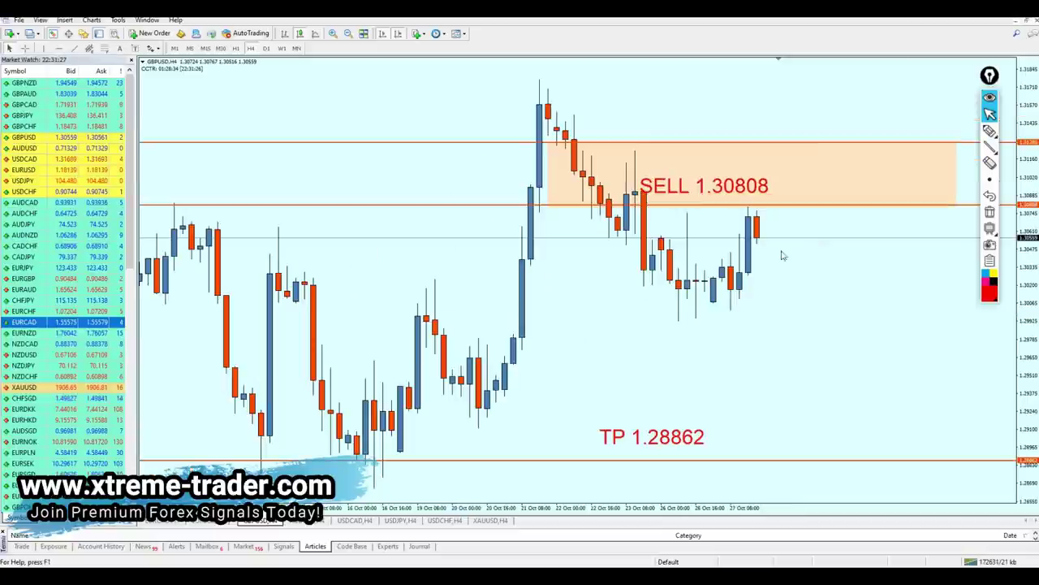
middle_click(680, 217)
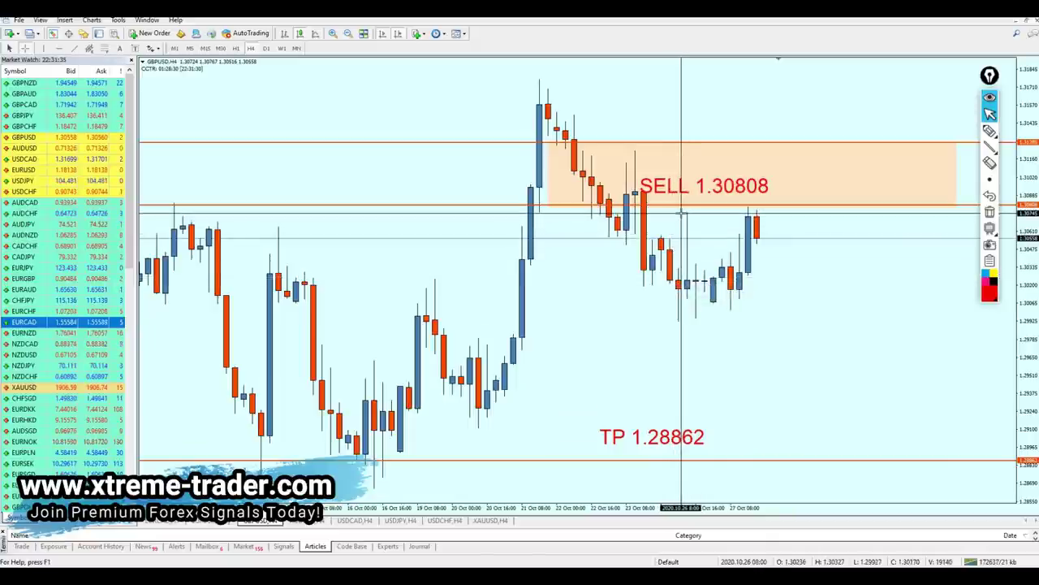
left_click_drag(679, 212, 680, 210)
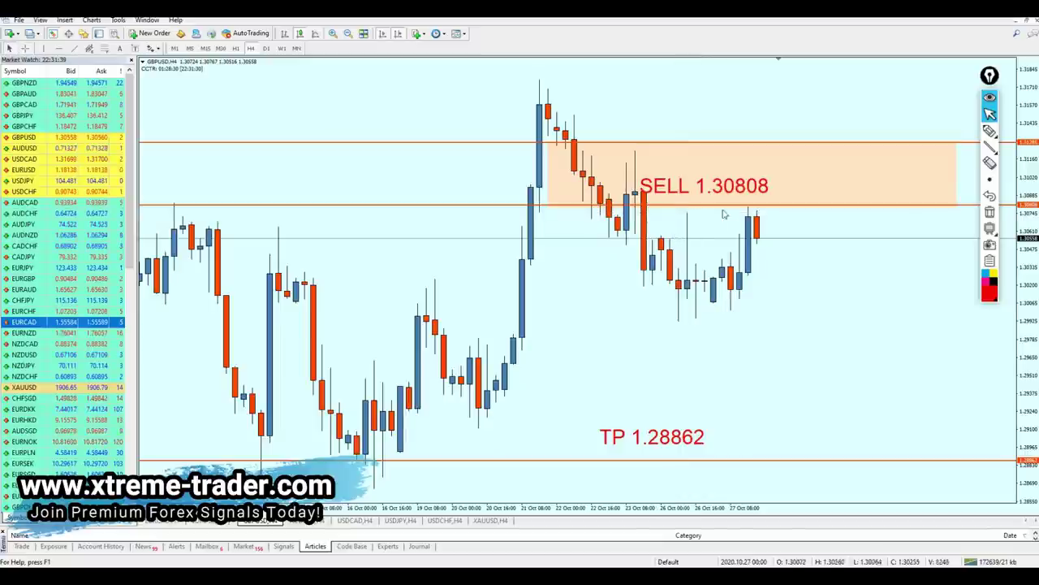
middle_click(696, 219)
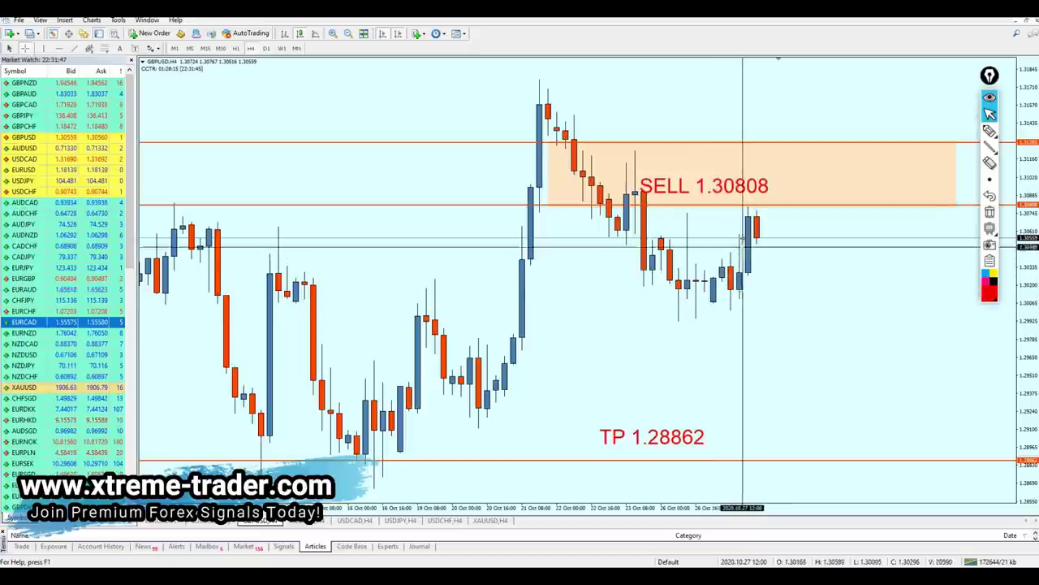
- Circle the two recent highs under the sell line, write an underlined "R2" beside them, and clear the markings
left_click(991, 130)
mouse_move(710, 216)
left_mouse_down()
mouse_move(688, 227)
mouse_move(747, 222)
mouse_move(759, 203)
mouse_move(746, 216)
mouse_move(850, 203)
mouse_move(808, 237)
mouse_move(820, 241)
left_mouse_up()
left_click(991, 113)
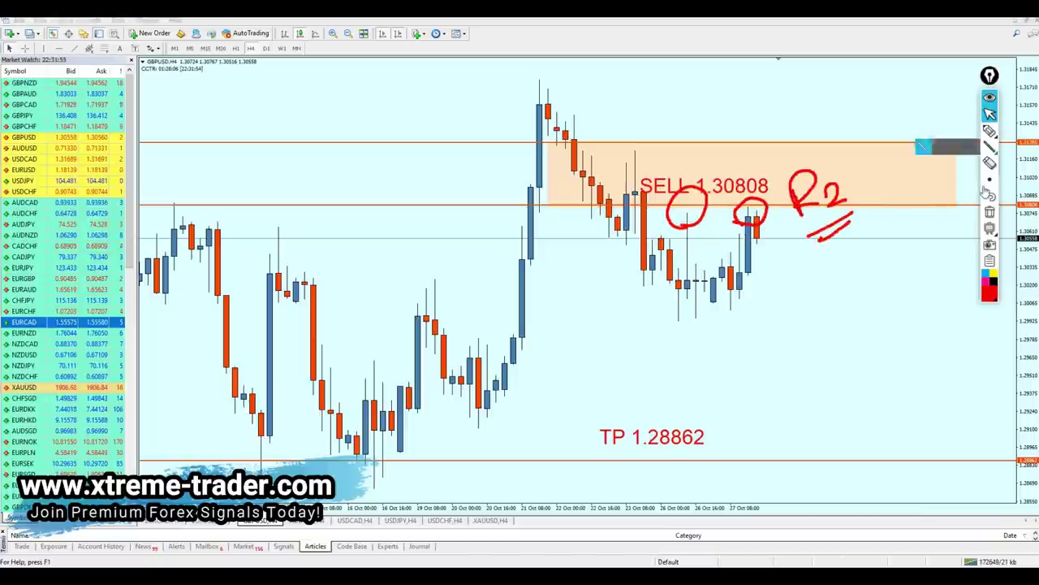
left_click(990, 194)
- Check the latest candles' highs against the 1.30808 sell line with the crosshair, also in a wider view
middle_click(782, 225)
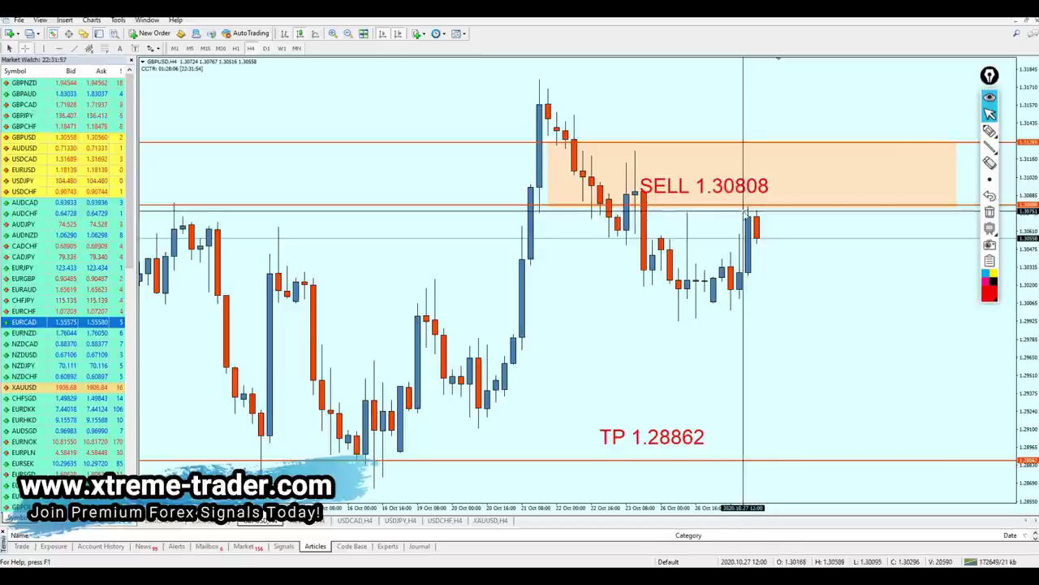
middle_click(744, 213)
key("minus")
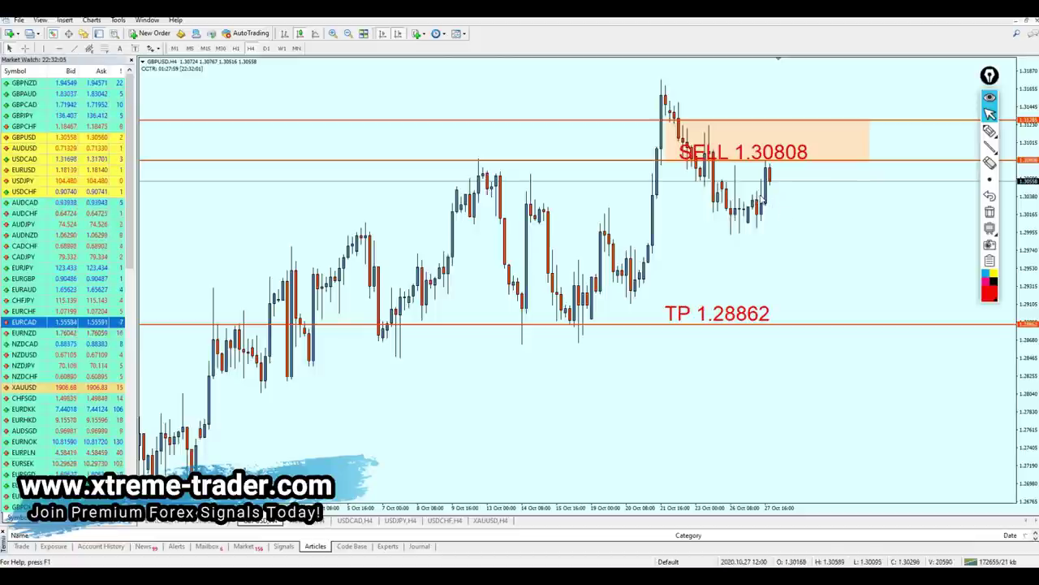
middle_click(756, 163)
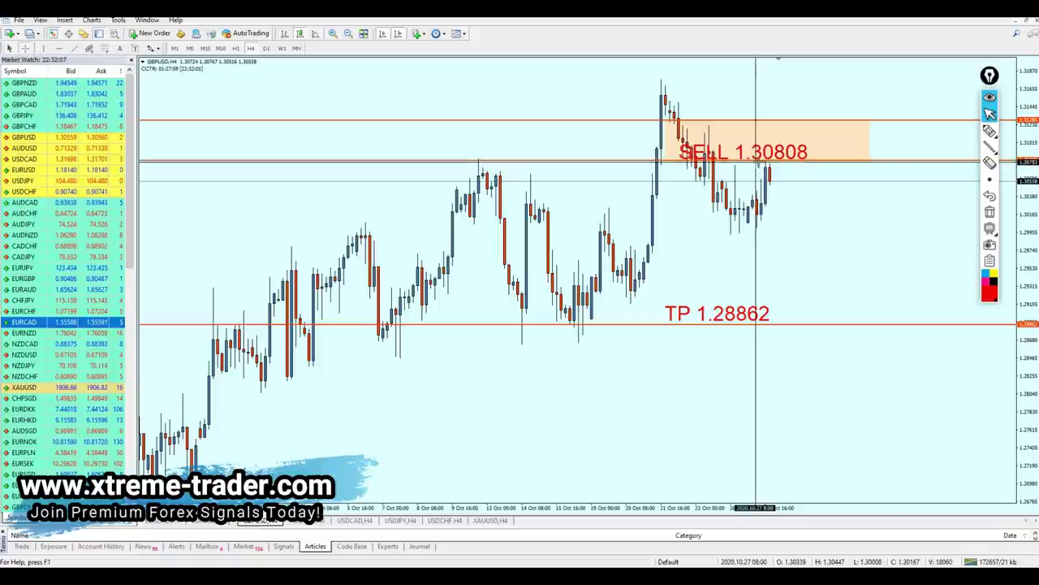
left_click_drag(754, 160, 775, 174)
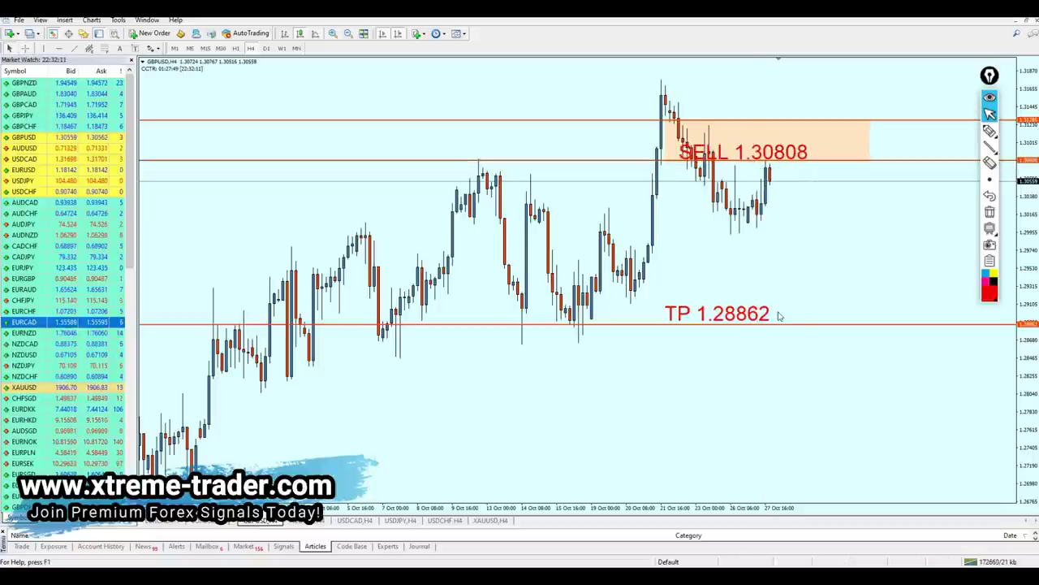
- Sketch a circled level below the sell zone with red markings for the expected price path, and clear the sketches
left_click(989, 134)
mouse_move(695, 189)
left_mouse_down()
mouse_move(809, 175)
mouse_move(792, 169)
left_mouse_up()
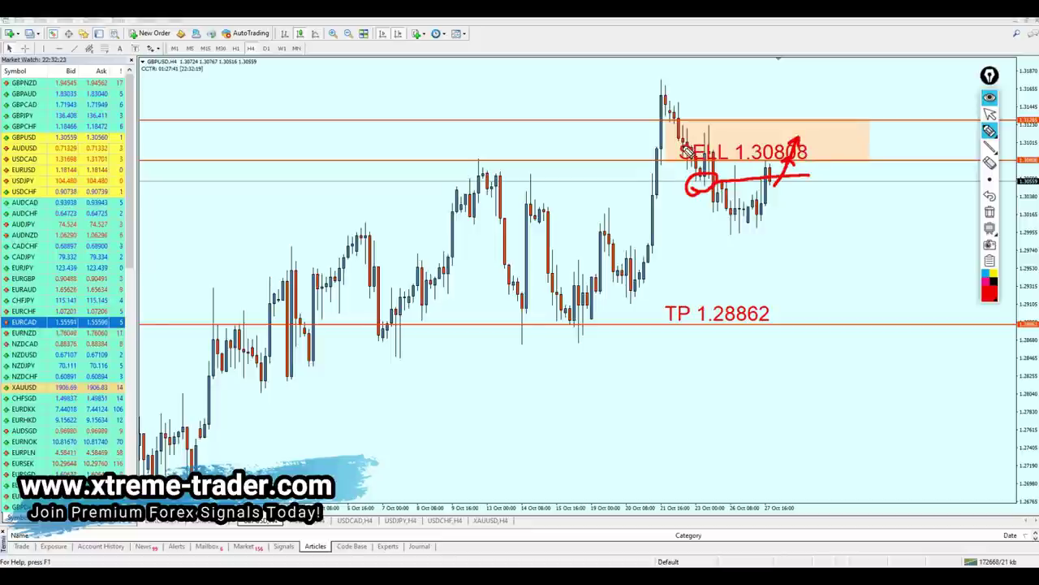
mouse_move(687, 146)
left_mouse_down()
mouse_move(858, 137)
mouse_move(824, 204)
left_mouse_up()
left_click_drag(832, 239, 841, 261)
left_click(990, 114)
left_click(990, 211)
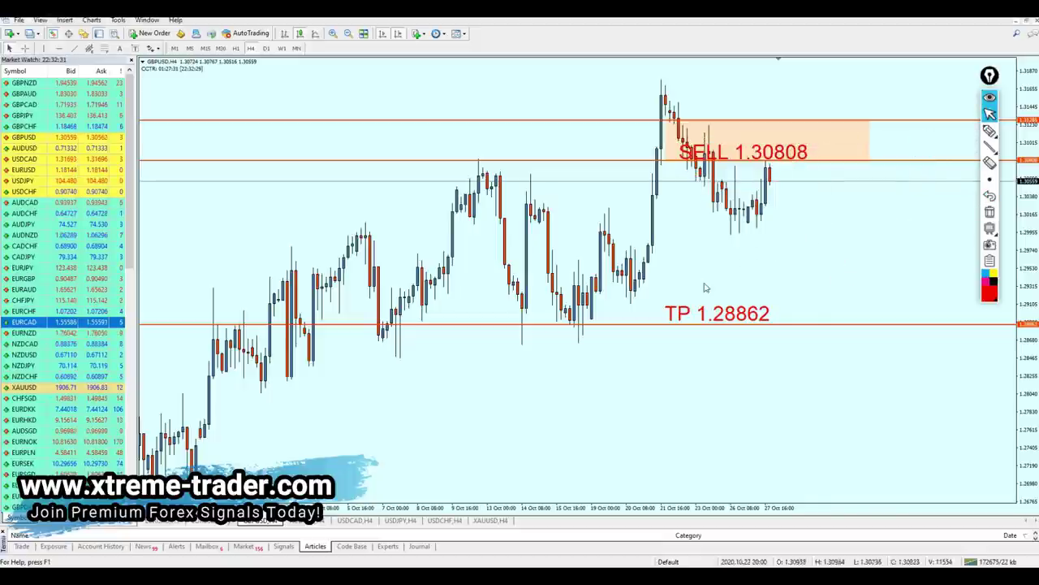
- Switch to the AUDUSD H4 chart and draw a Fibonacci retracement from the October high at the trendline down to the latest swing low
key("ctrl+F6")
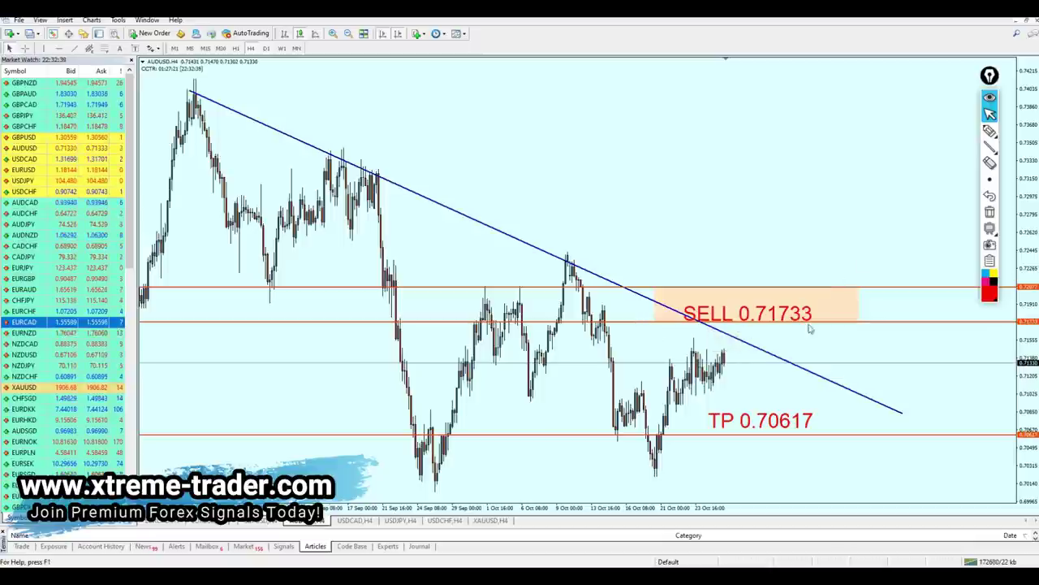
middle_click(717, 348)
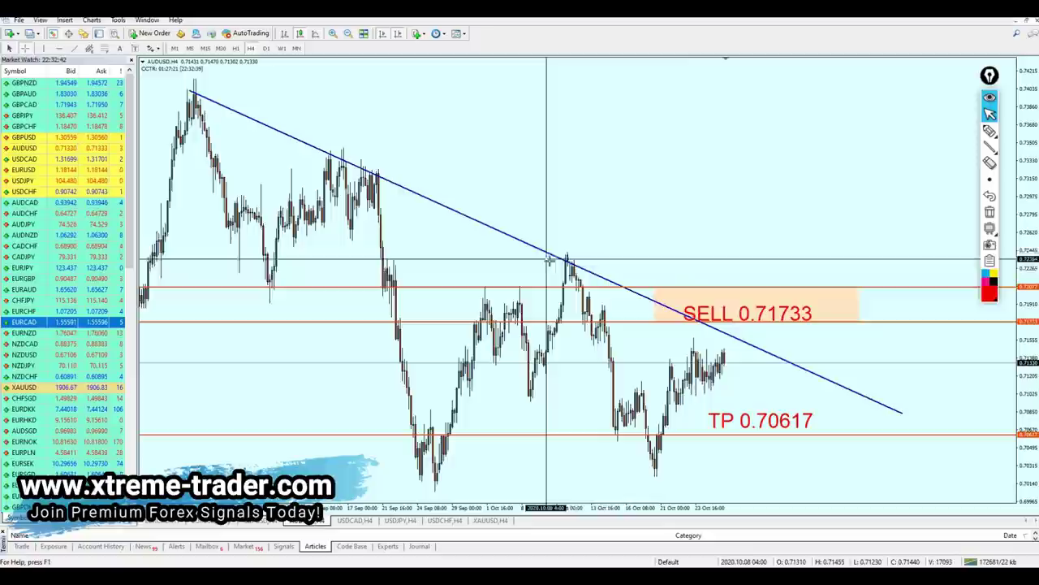
middle_click(773, 363)
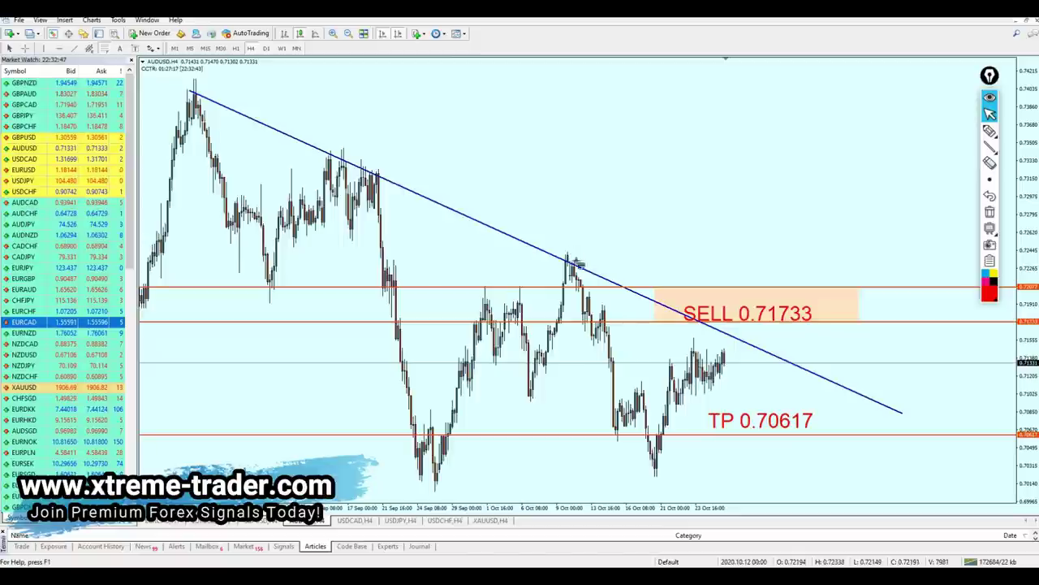
left_click_drag(575, 260, 708, 476)
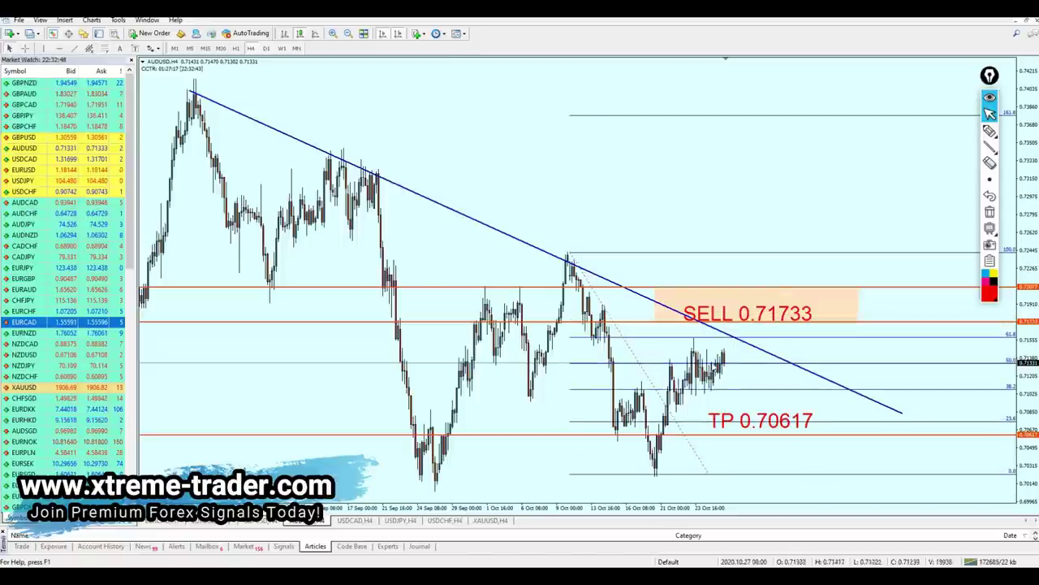
- Circle the latest candles and the 50.0 retracement level, sketch the move towards the trendline with "R2", and clear the markings
left_click(992, 132)
left_click_drag(719, 372, 721, 377)
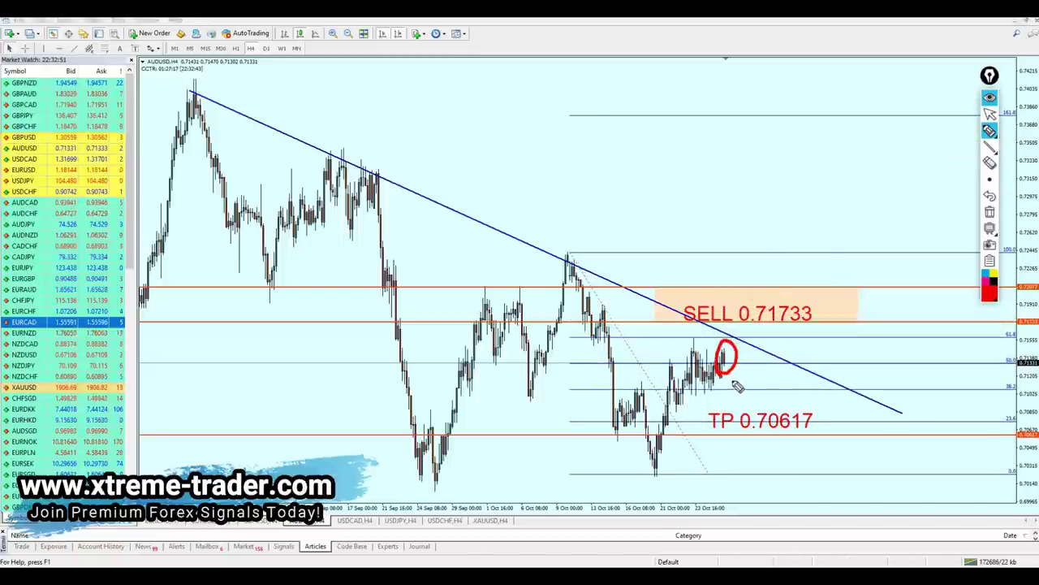
left_click_drag(1009, 378, 1001, 381)
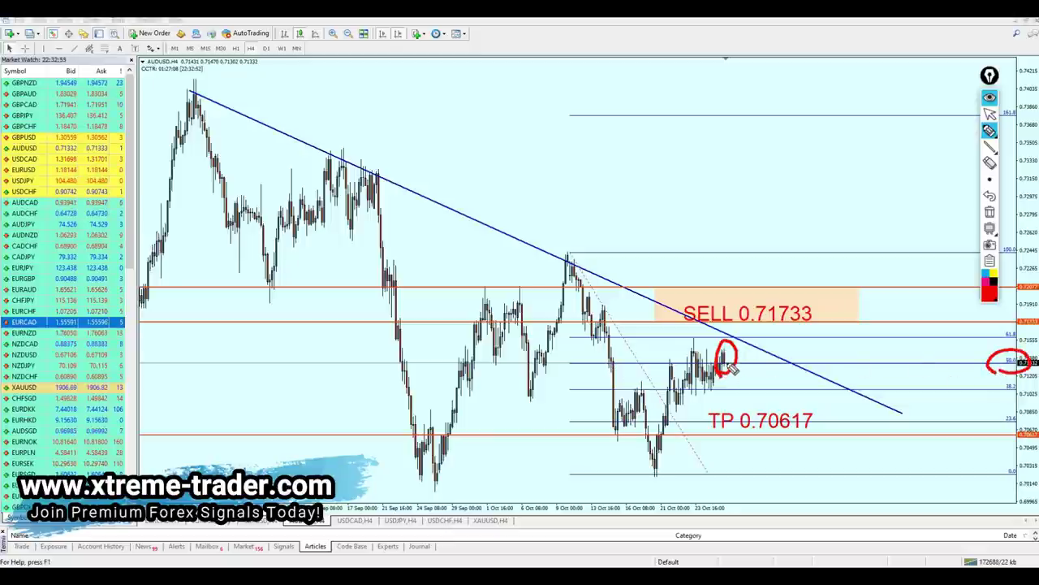
left_click_drag(731, 367, 756, 339)
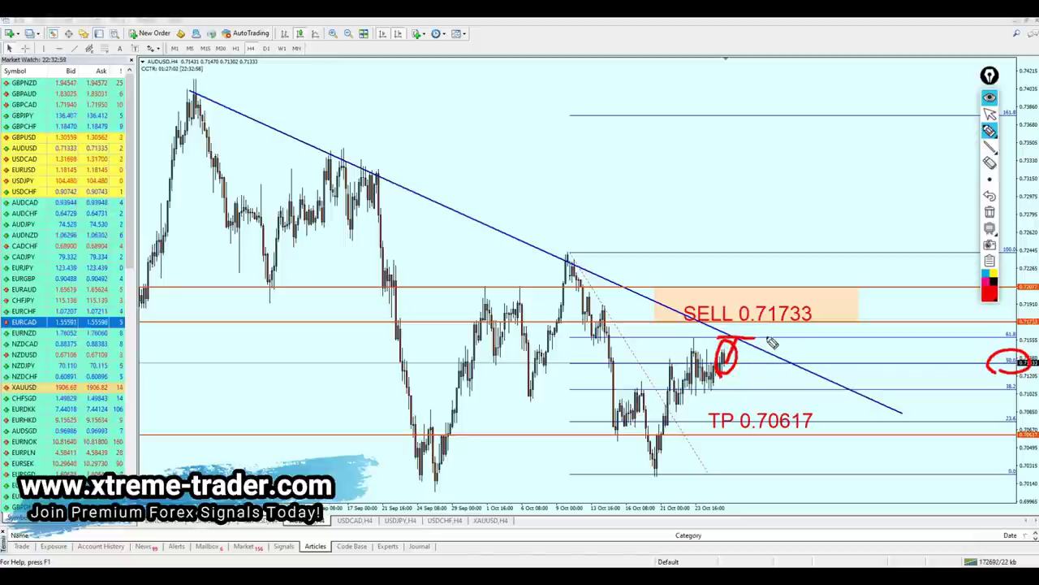
left_click_drag(790, 346, 849, 348)
left_click_drag(657, 282, 700, 348)
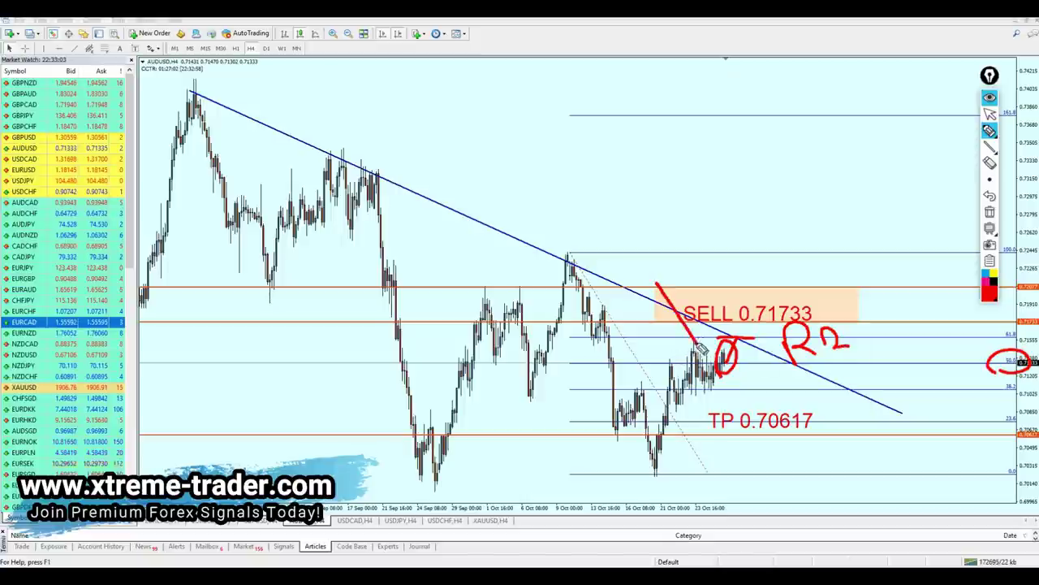
left_click(990, 196)
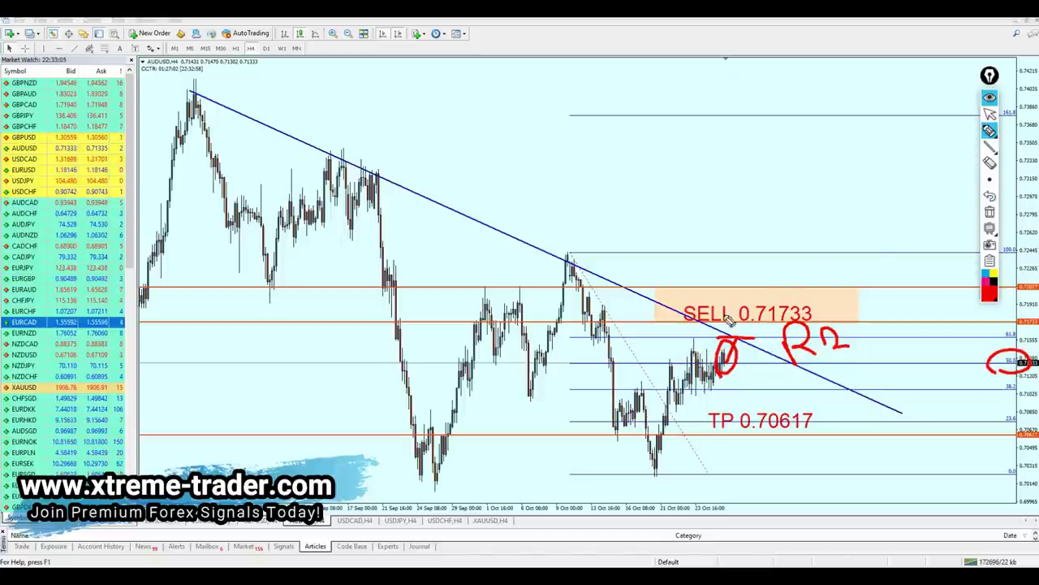
left_click_drag(684, 358, 699, 332)
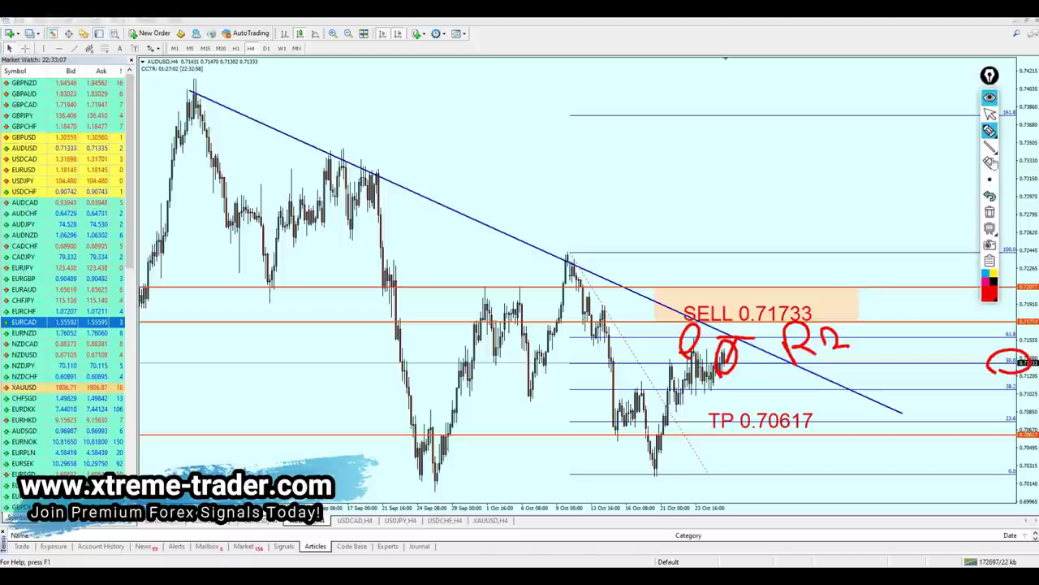
left_click(990, 113)
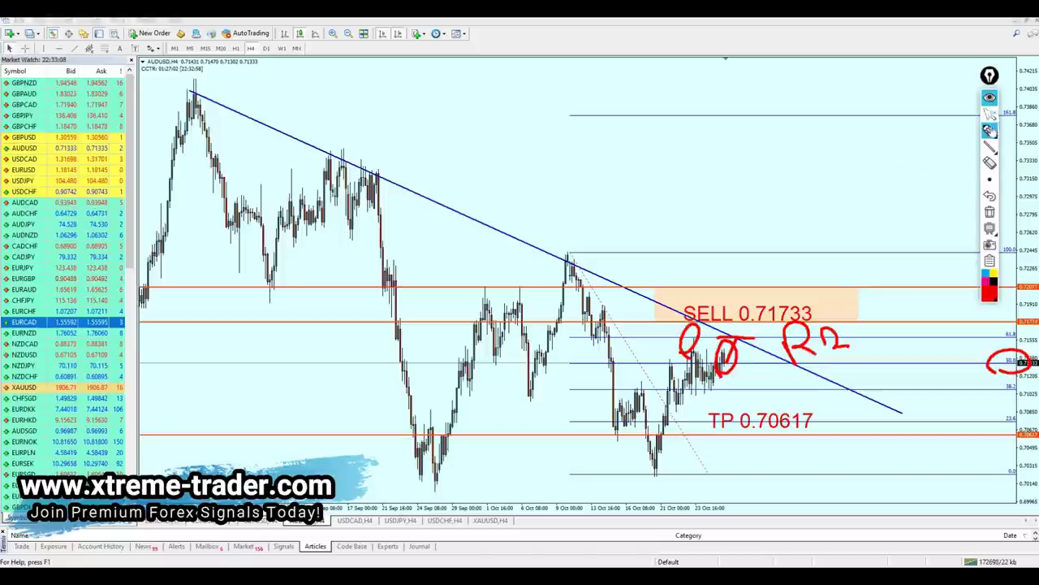
left_click(990, 210)
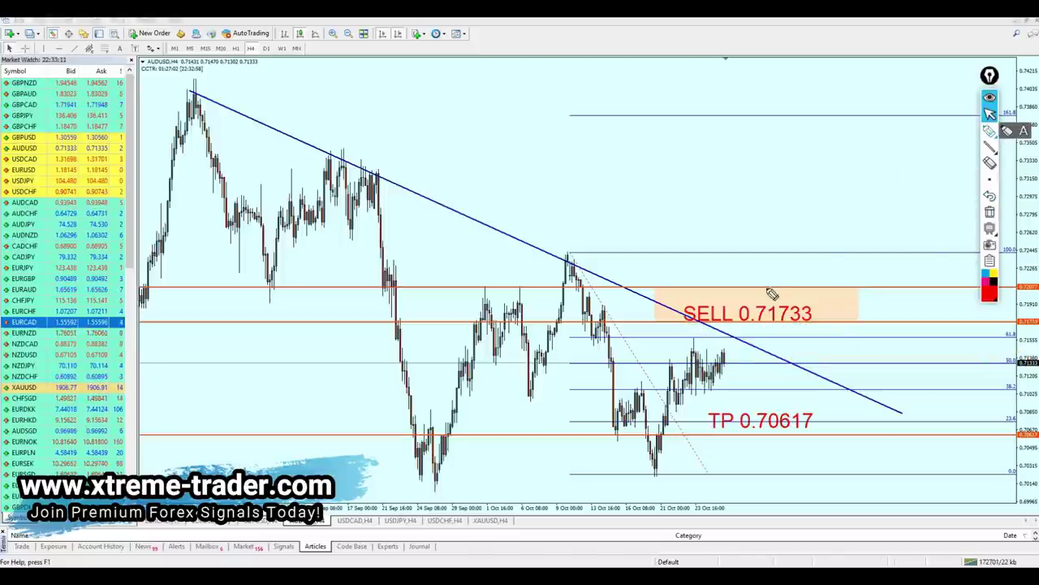
- Circle the recent high at the 61.8 level with an "R", sketch a rise to the trendline marked "R2", and clear the sketches
key("p")
left_click_drag(682, 348, 687, 357)
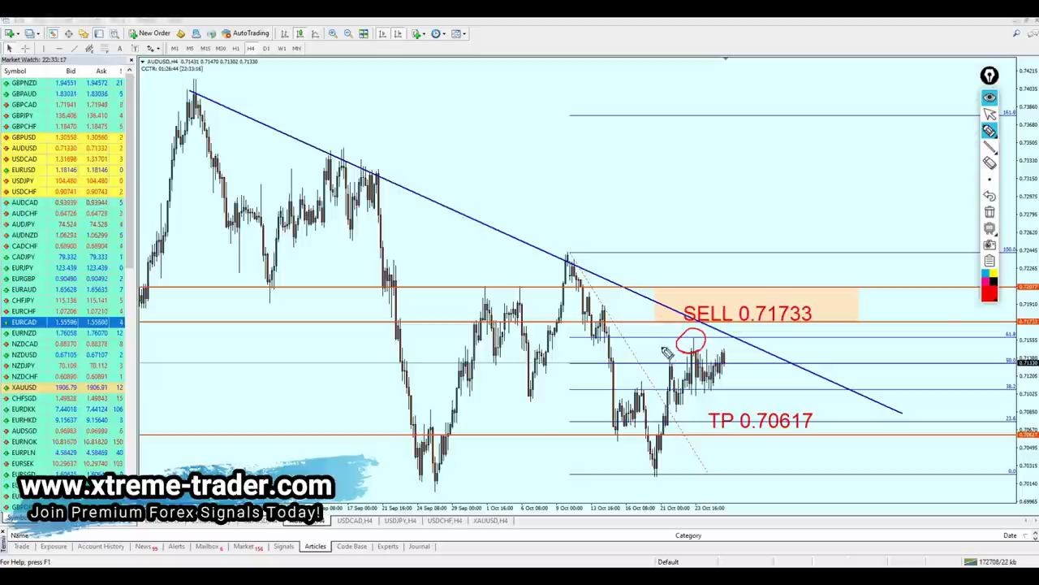
left_click_drag(652, 344, 678, 346)
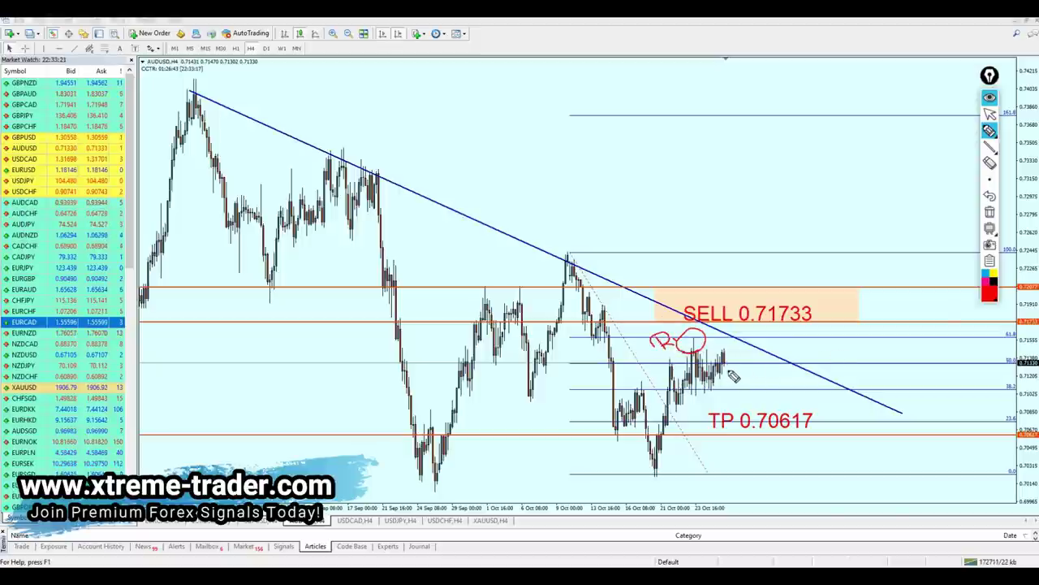
mouse_move(760, 367)
left_mouse_down()
mouse_move(741, 369)
mouse_move(744, 340)
mouse_move(751, 345)
left_mouse_up()
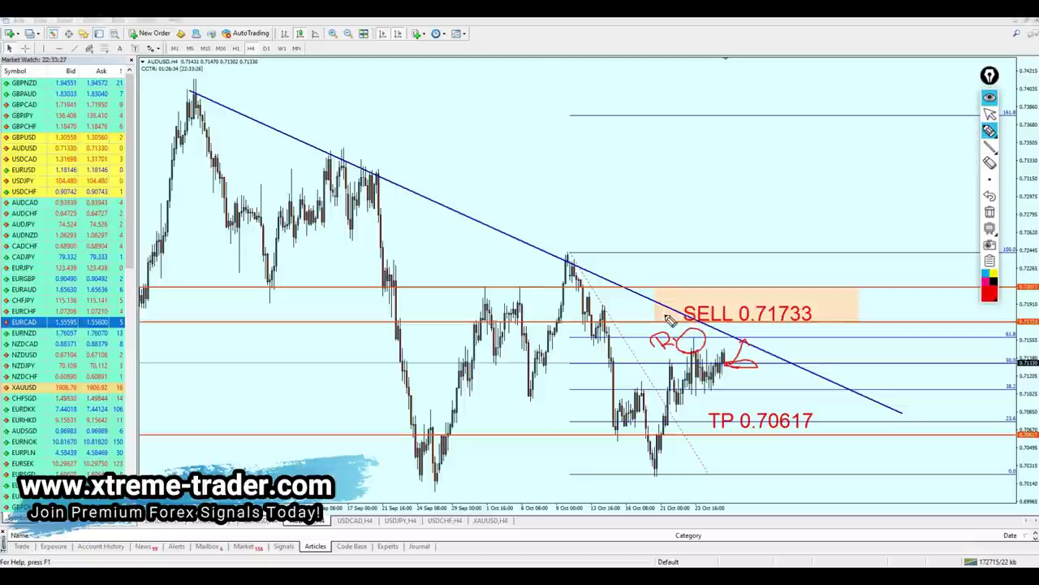
left_click_drag(759, 341, 782, 345)
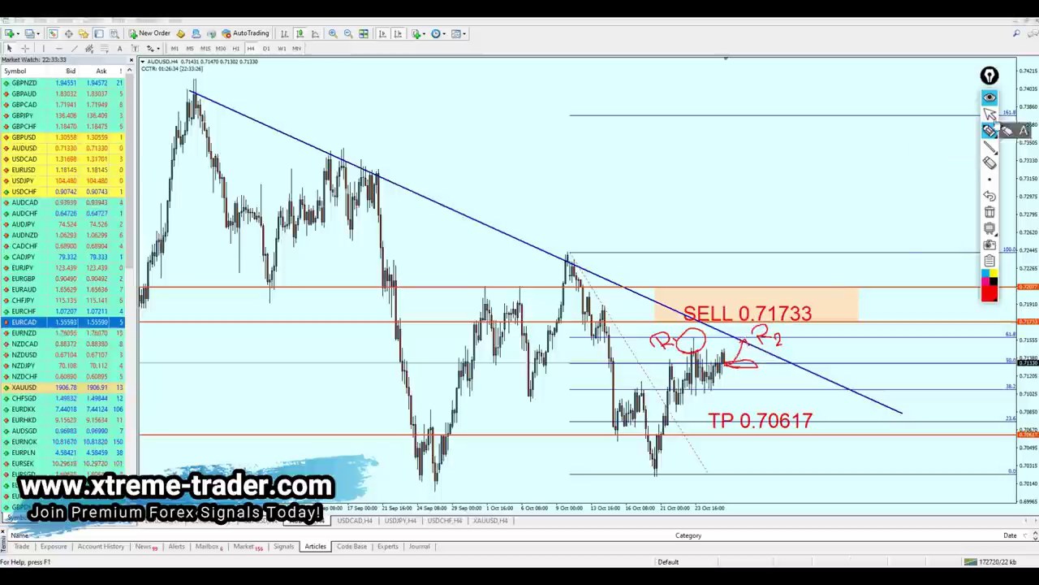
left_click(990, 114)
left_click(990, 211)
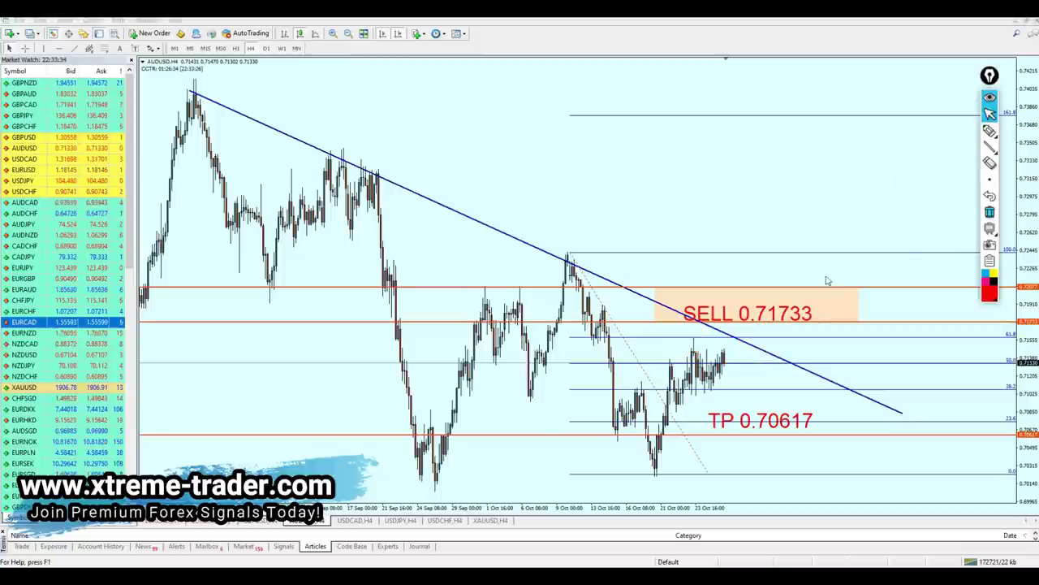
- Delete the "SELL 0.71733" label, its horizontal line and the shaded sell zone
double_click(715, 319)
key("Delete")
double_click(643, 322)
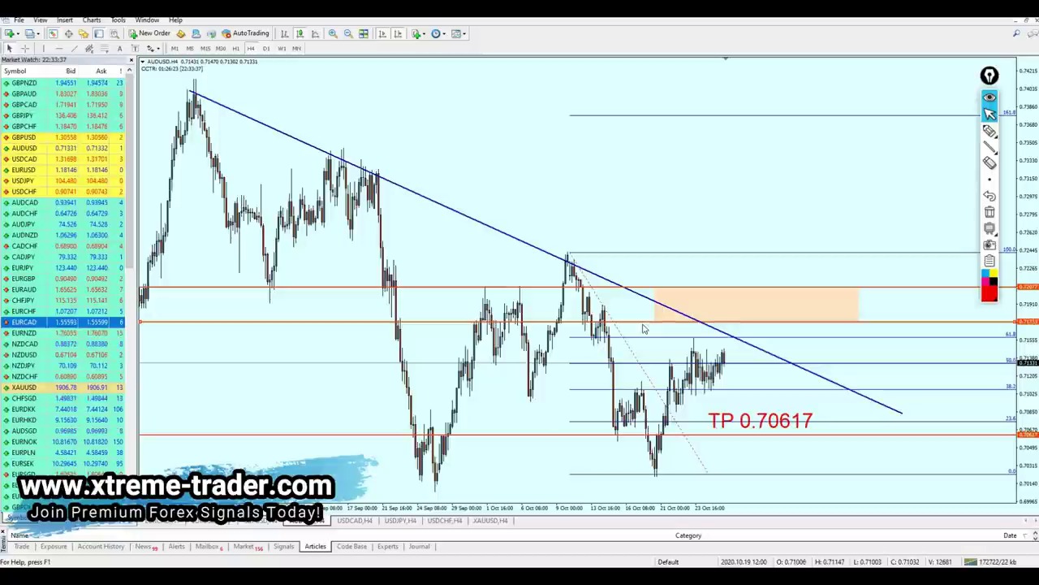
key("Delete")
double_click(656, 317)
key("Delete")
- Lower the remaining upper horizontal line to 0.71526 and add a red "SELL 0.71526" text label beside the latest candles
left_click_drag(662, 295, 725, 349)
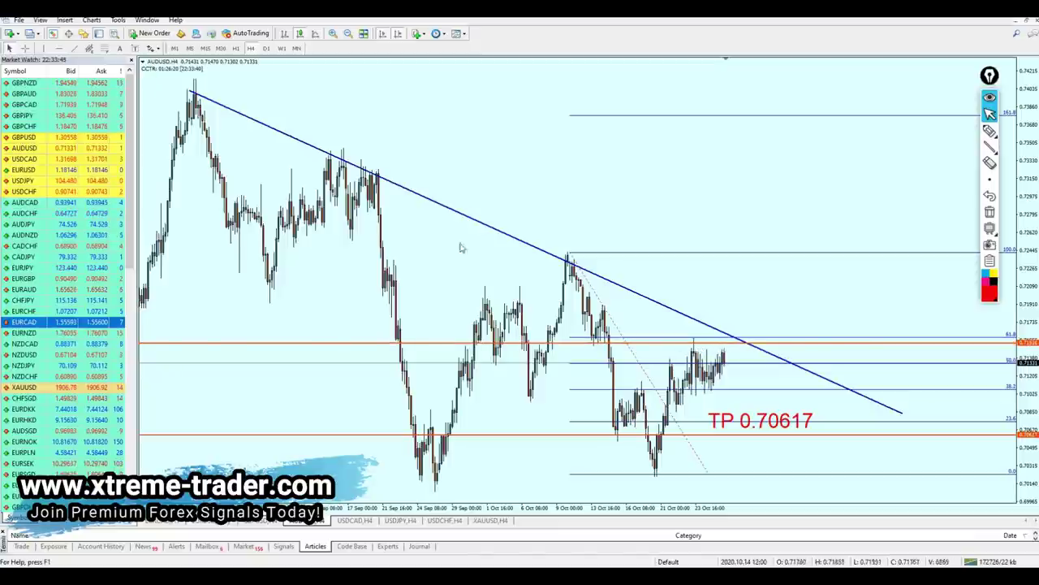
left_click(708, 333)
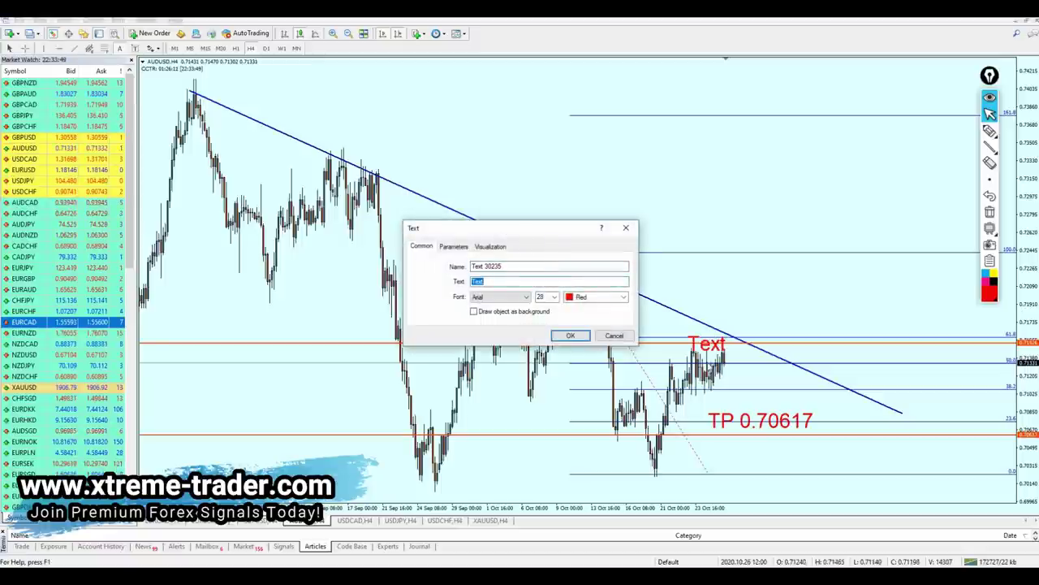
type("SELL 0.")
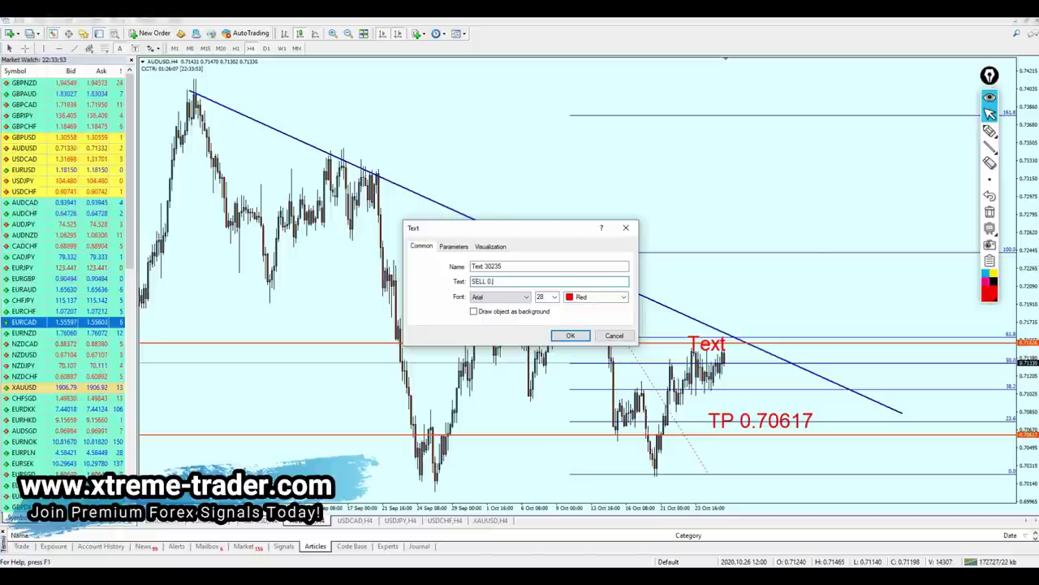
type("71526")
key("Return")
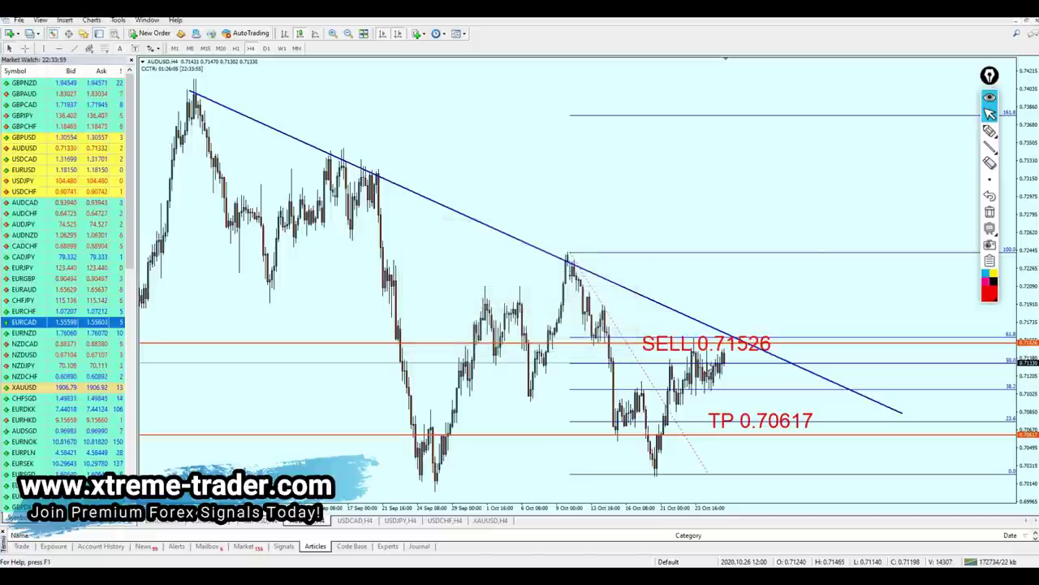
double_click(708, 345)
left_click_drag(708, 345, 807, 341)
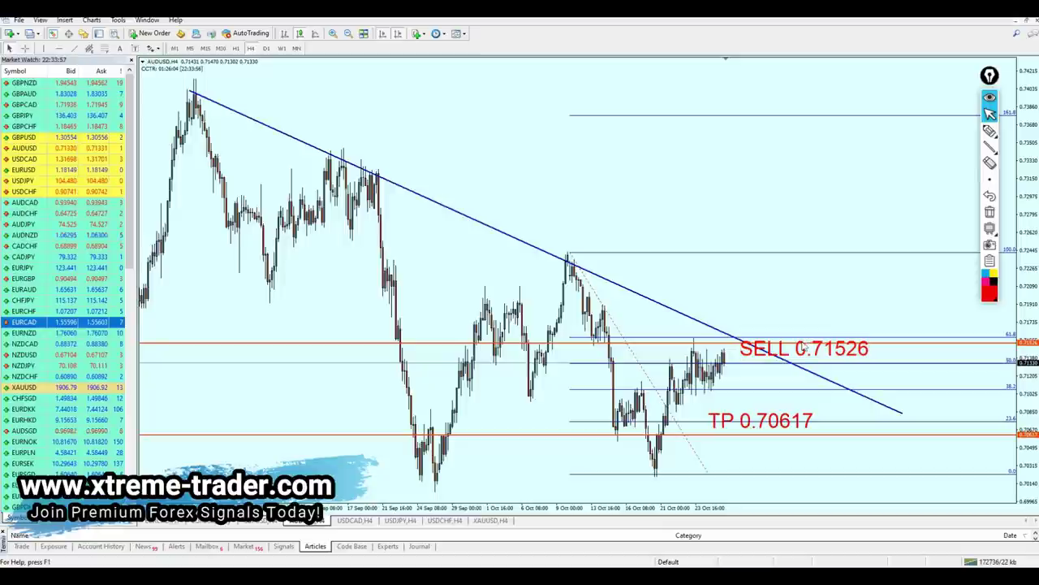
- Add a second horizontal line at 0.72078 above the sell line and measure the distance between the two with the crosshair
left_click_drag(728, 342, 719, 307)
middle_click(712, 348)
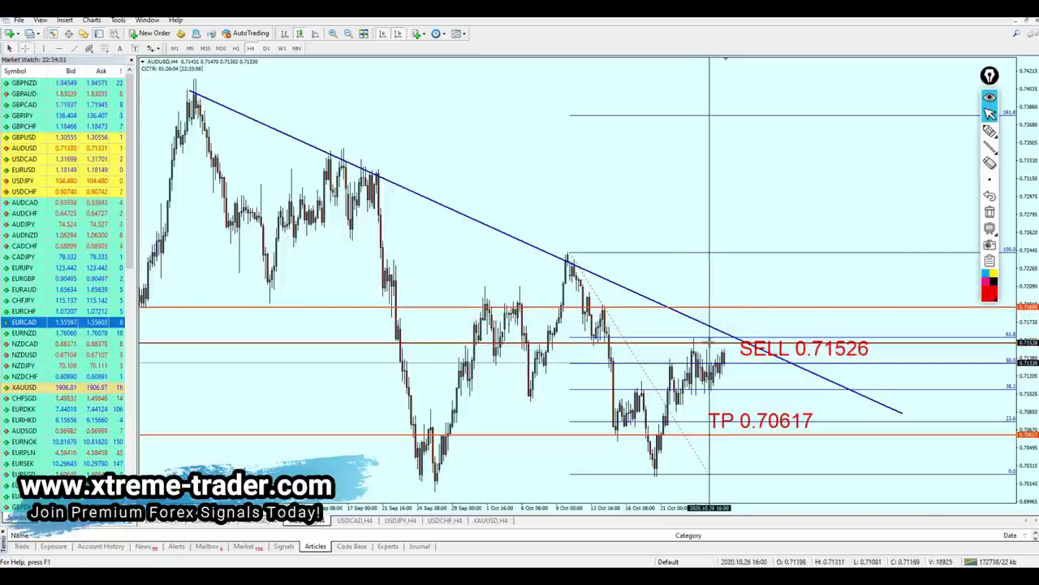
left_click_drag(709, 343, 718, 292)
middle_click(734, 339)
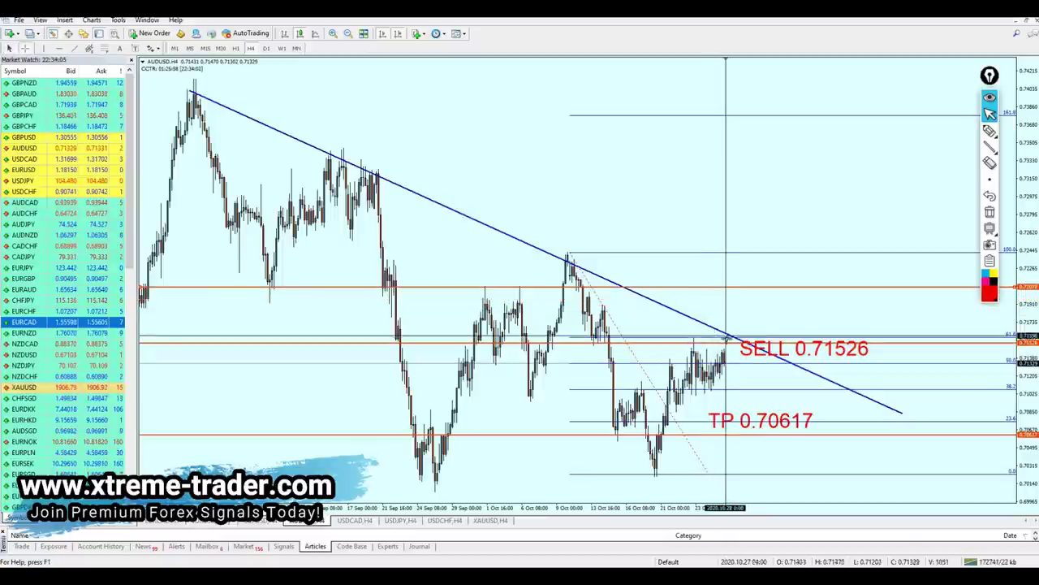
left_click_drag(734, 339, 741, 287)
- Shade a rectangular sell zone between the 0.72078 and 0.71526 lines, and reposition the SELL label inside it and the TP label below it
left_click(64, 19)
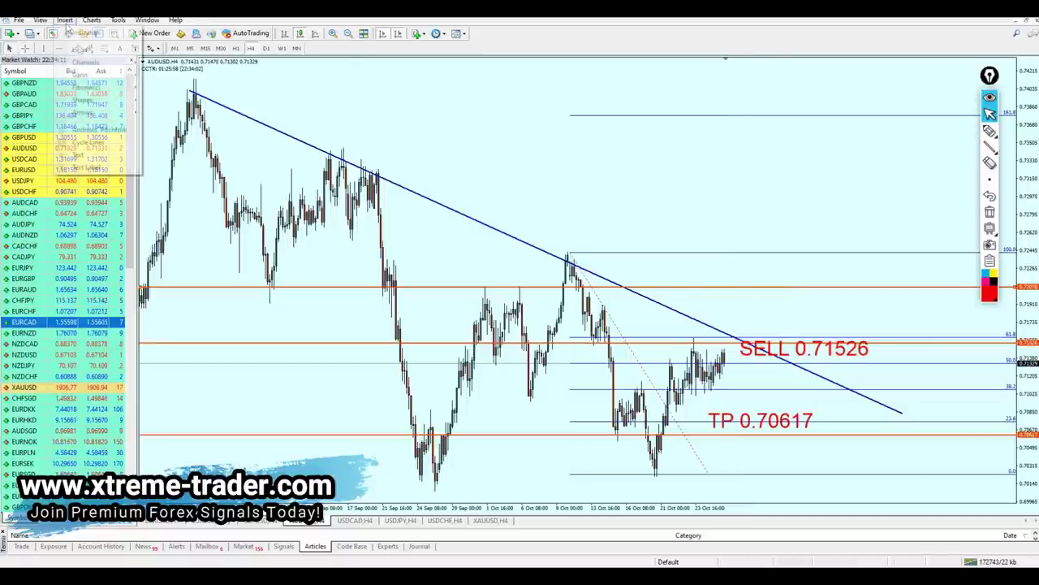
mouse_move(103, 99)
left_click(170, 99)
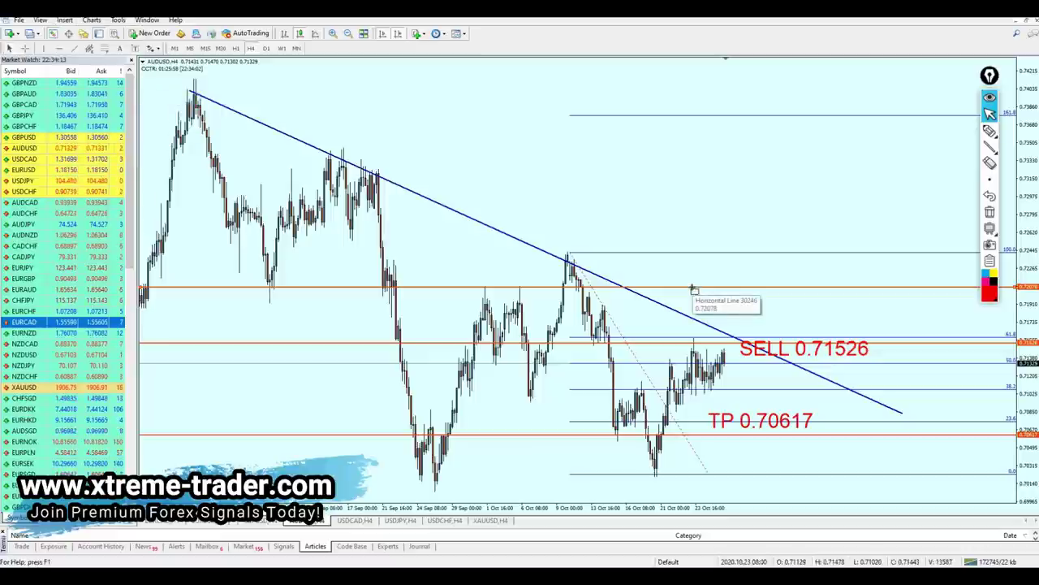
left_click_drag(691, 285, 961, 348)
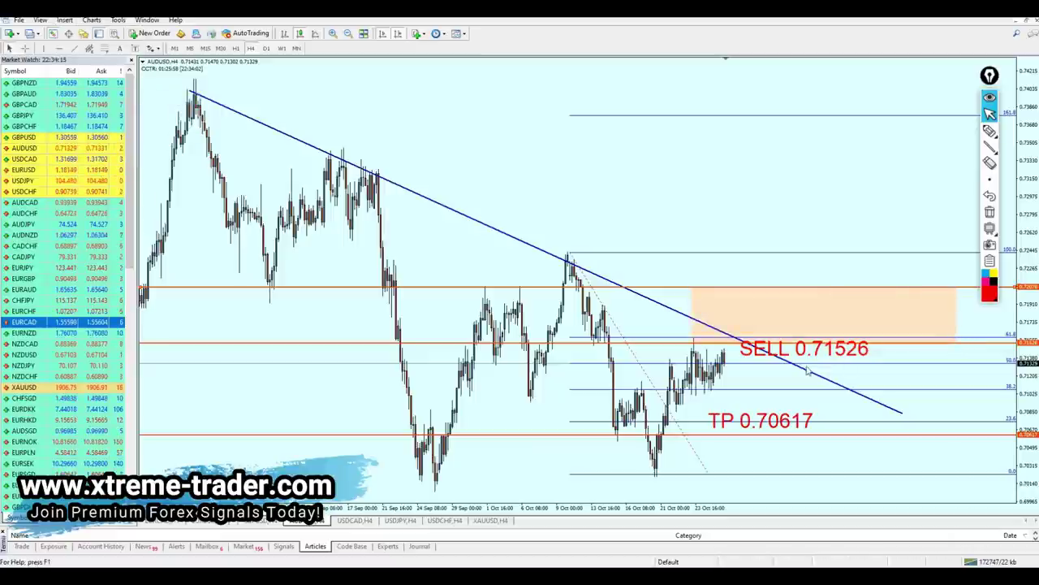
left_click_drag(802, 360, 824, 326)
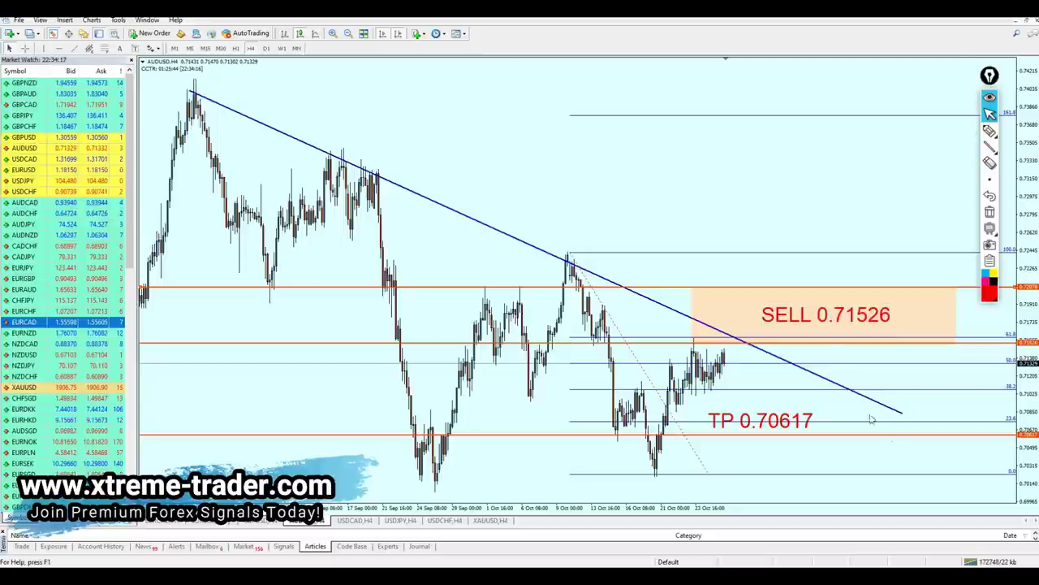
left_click_drag(763, 419, 842, 423)
double_click(841, 423)
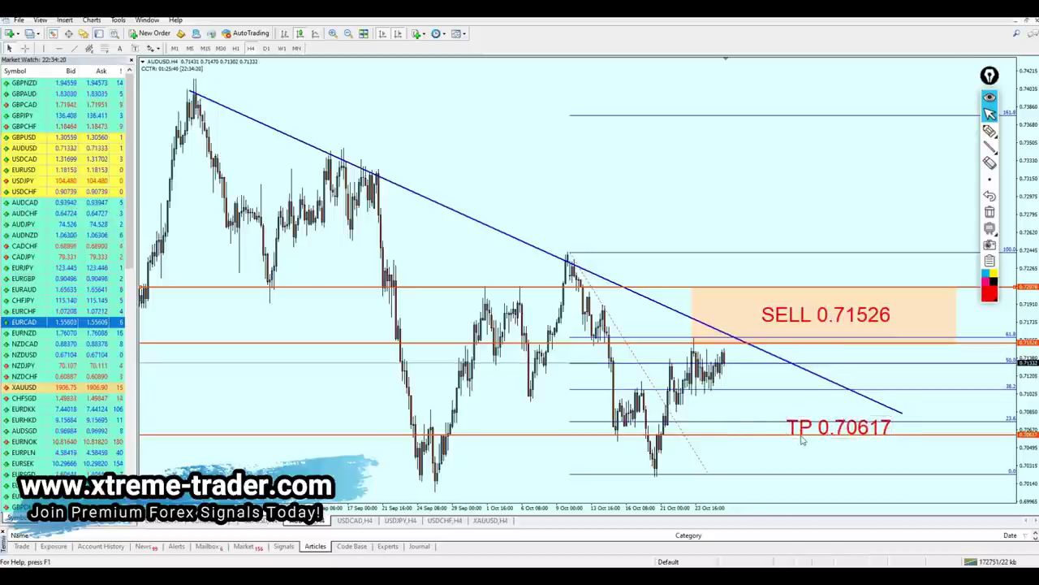
- Sketch the expected rise to the sell line, drop to the TP line and rebound above the zone, and clear the sketches
left_click(990, 130)
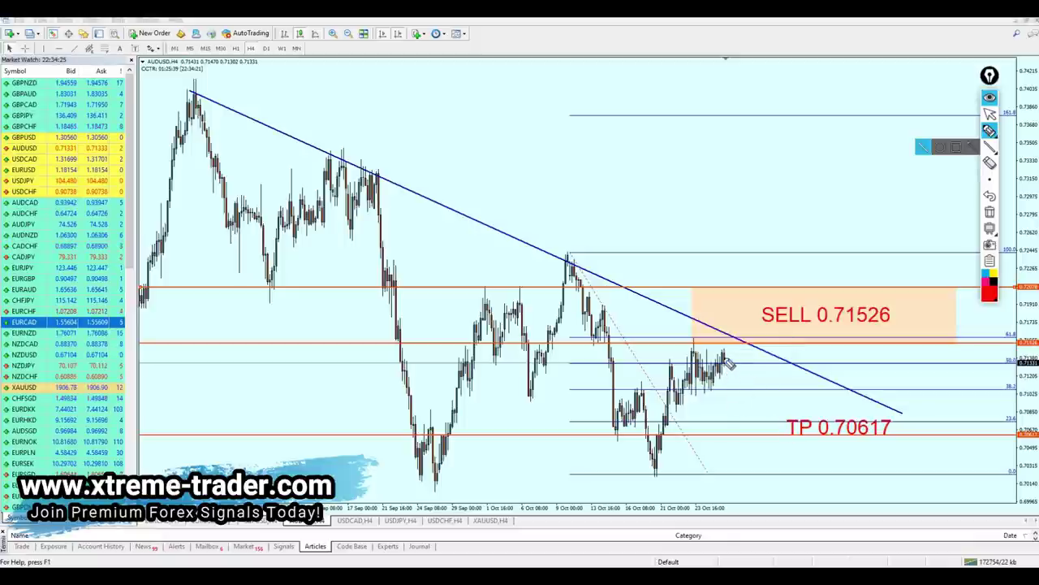
mouse_move(730, 367)
left_mouse_down()
mouse_move(742, 346)
mouse_move(772, 434)
left_mouse_up()
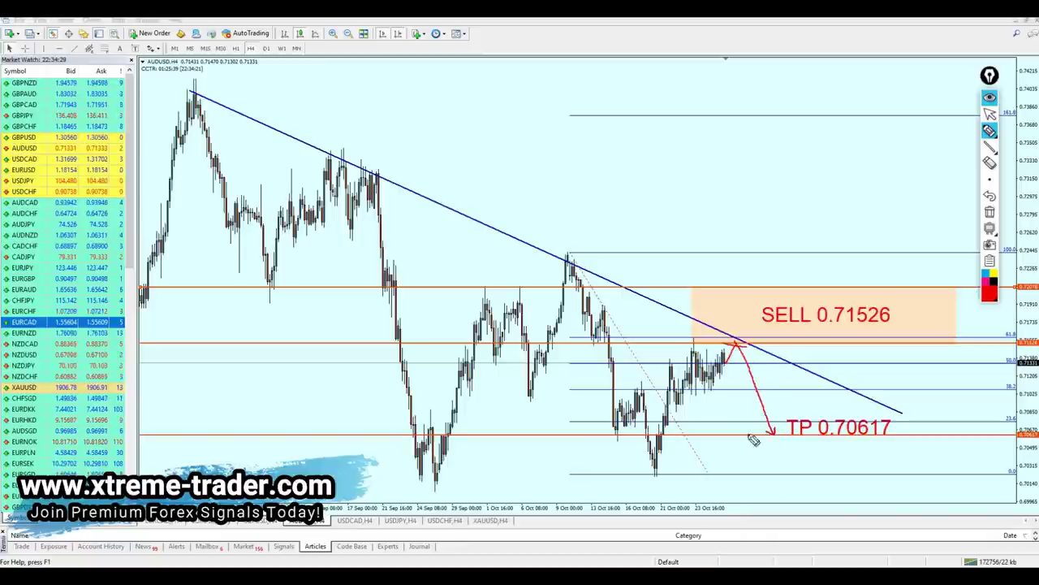
mouse_move(612, 447)
left_mouse_down()
mouse_move(619, 421)
mouse_move(608, 447)
mouse_move(772, 432)
mouse_move(826, 252)
left_mouse_up()
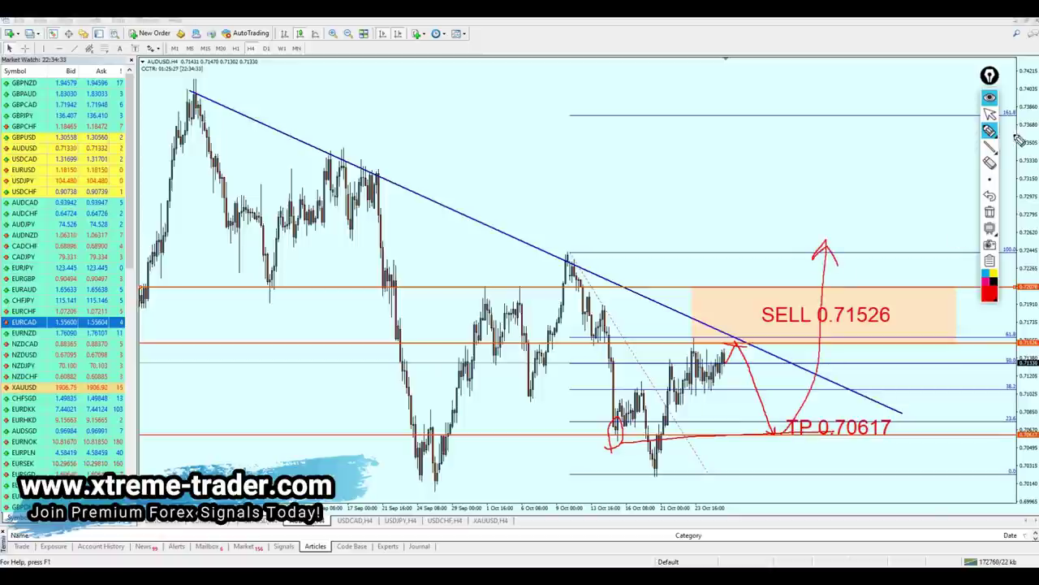
left_click(990, 114)
left_click(990, 212)
scroll(837, 246, "up", 1)
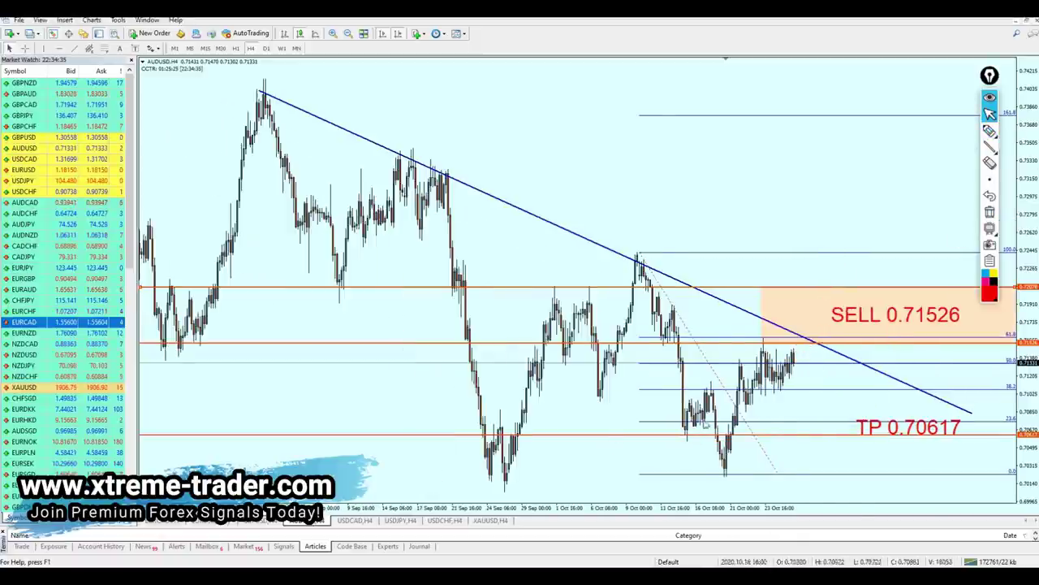
scroll(736, 455, "down", 1)
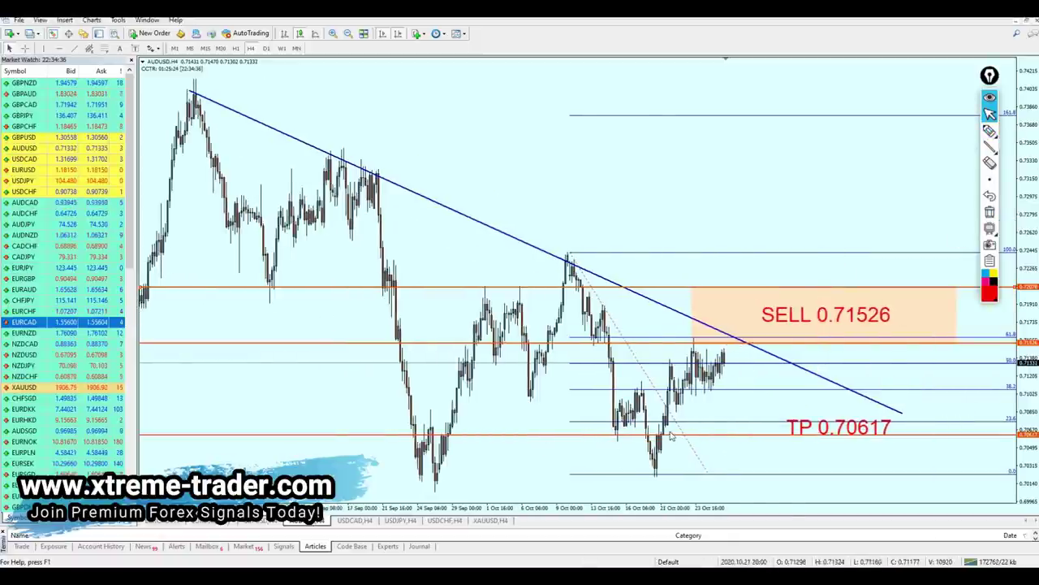
- Open the USDCAD H4 chart with its marked buy zone and take-profit line
left_click(357, 519)
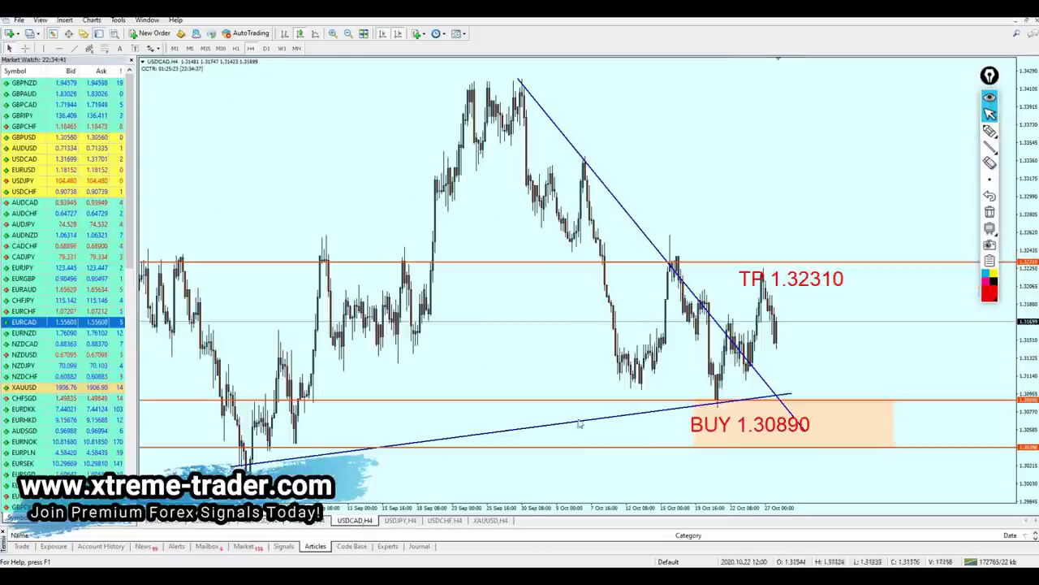
left_click(390, 521)
left_click(357, 521)
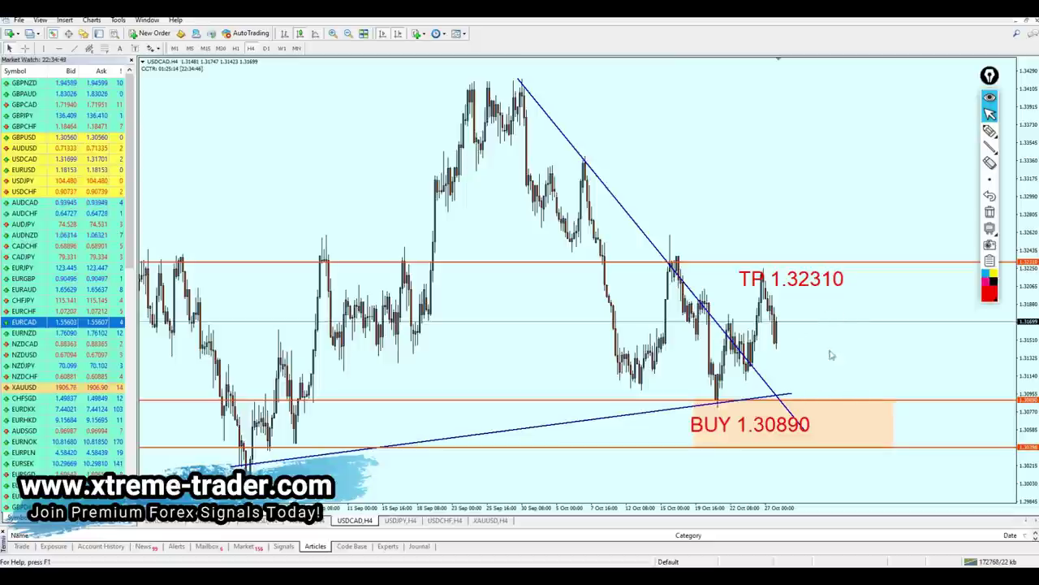
- Circle the low at the 1.30890 buy line in red, circle it again in black ink, and clear the sketches
left_click(989, 129)
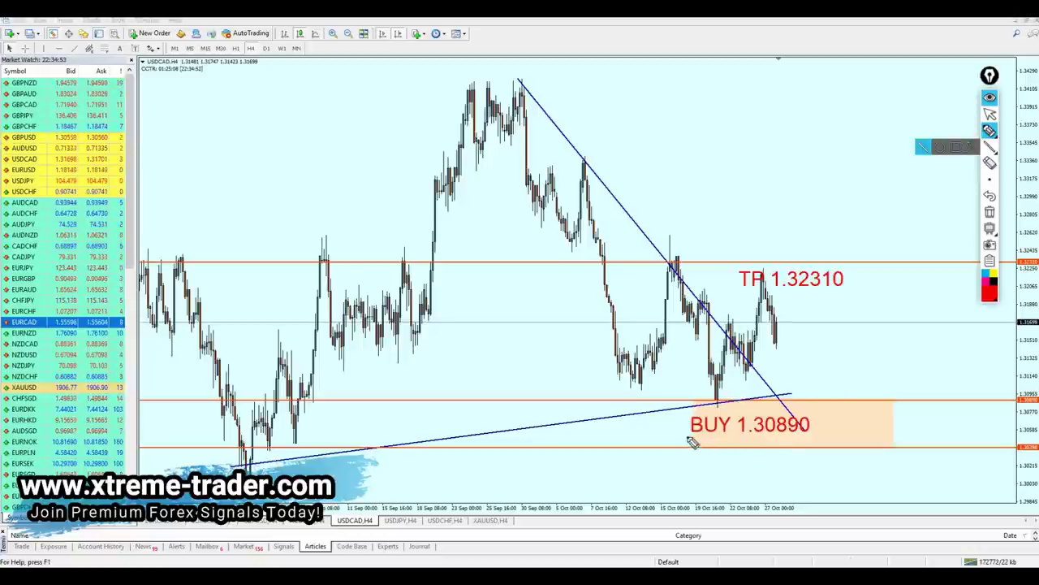
left_click_drag(723, 423, 712, 426)
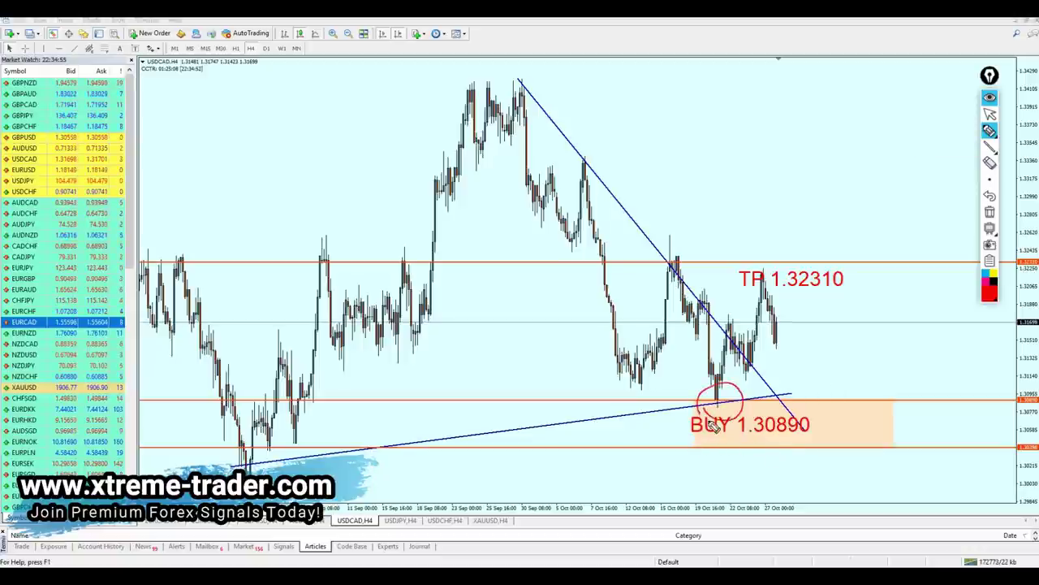
left_click(992, 281)
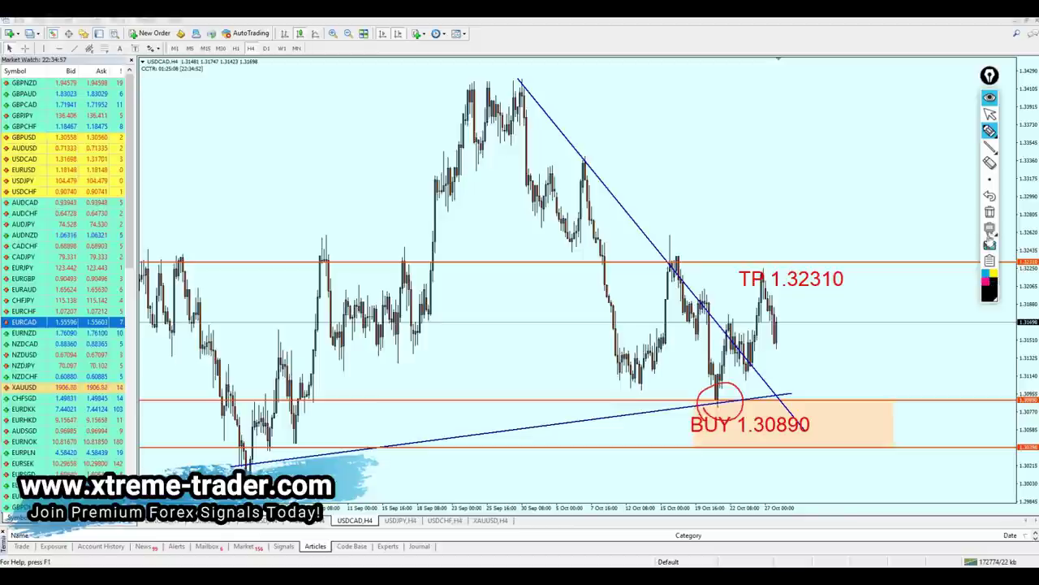
left_click(990, 232)
left_click_drag(711, 425, 721, 422)
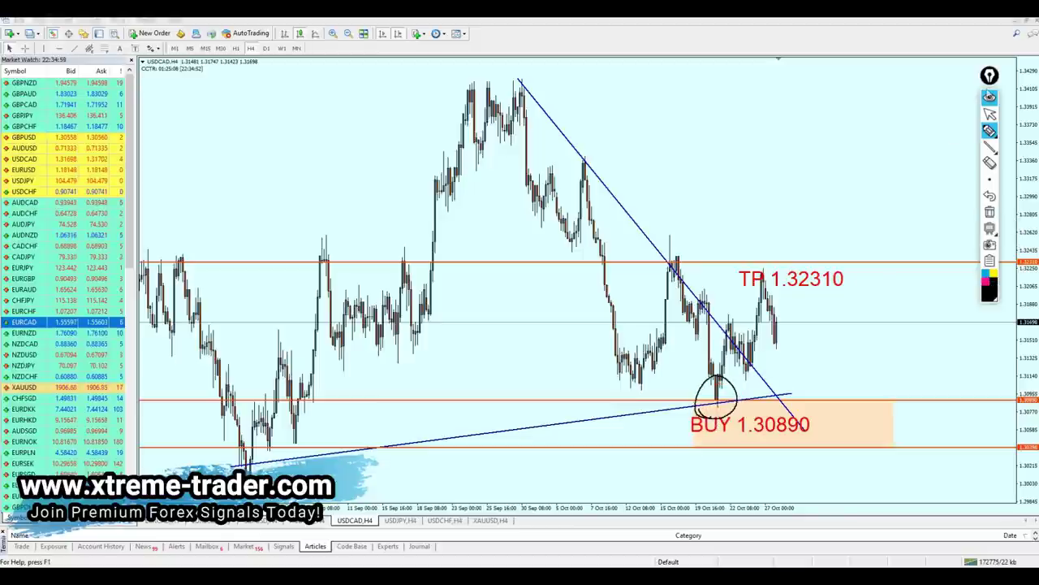
left_click(990, 212)
- Circle the low at the buy line, mark the buy level and the following higher low, trace the rise toward TP, and clear the sketches
left_click(990, 147)
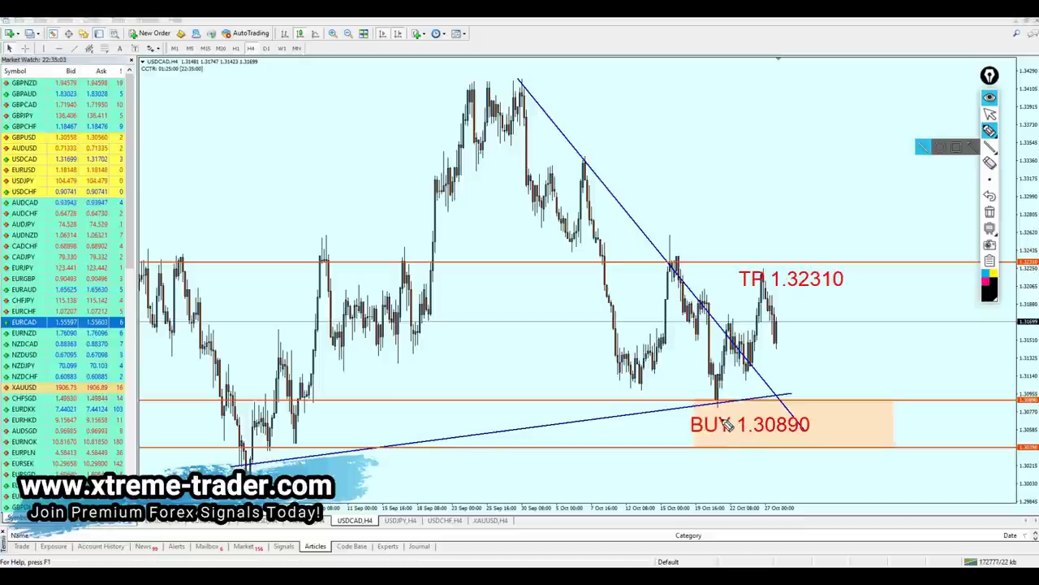
mouse_move(713, 418)
left_mouse_down()
mouse_move(726, 419)
mouse_move(728, 406)
mouse_move(823, 403)
left_mouse_up()
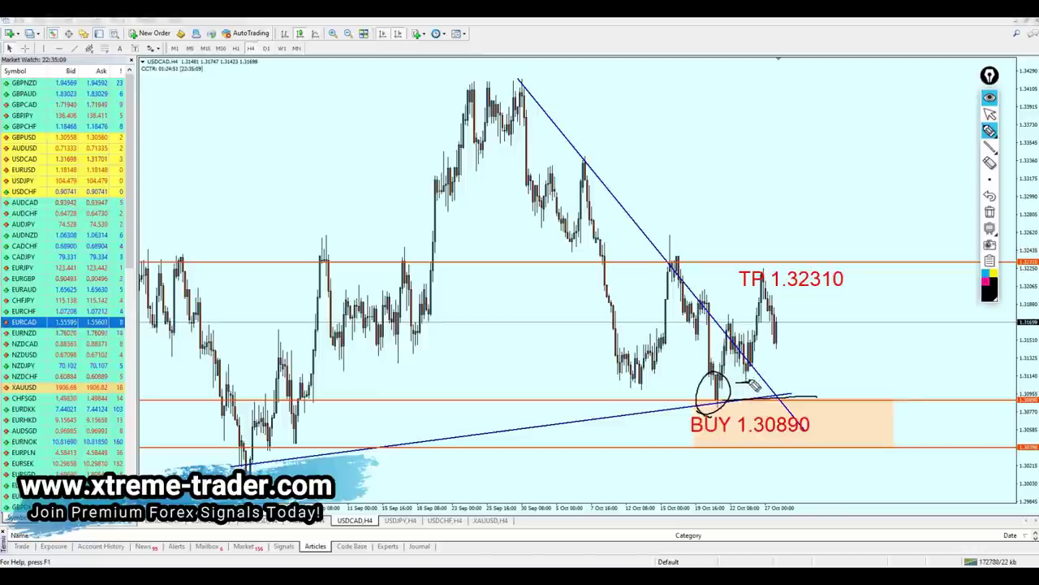
left_click_drag(733, 379, 753, 379)
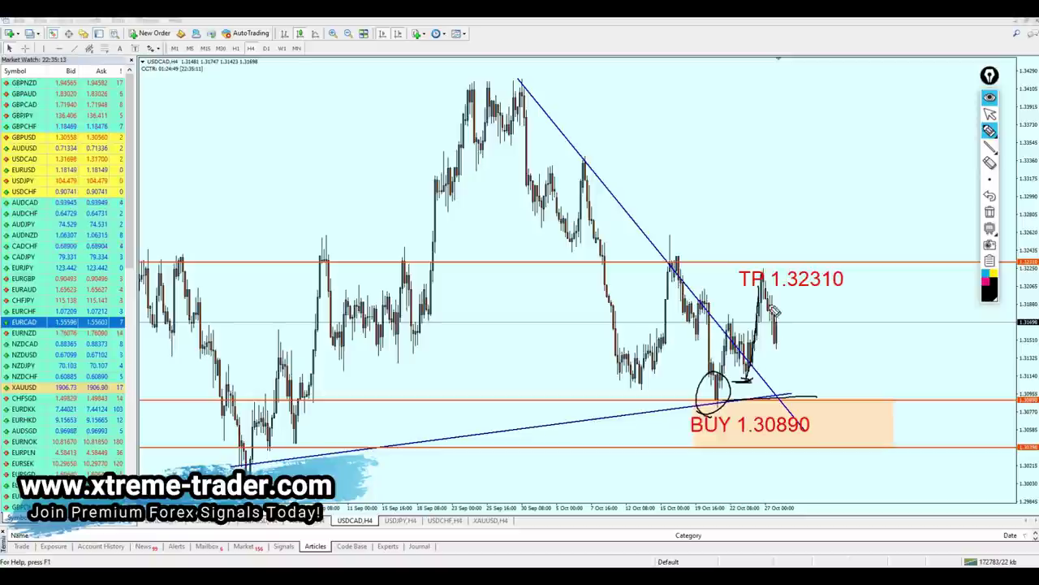
left_click_drag(725, 400, 814, 398)
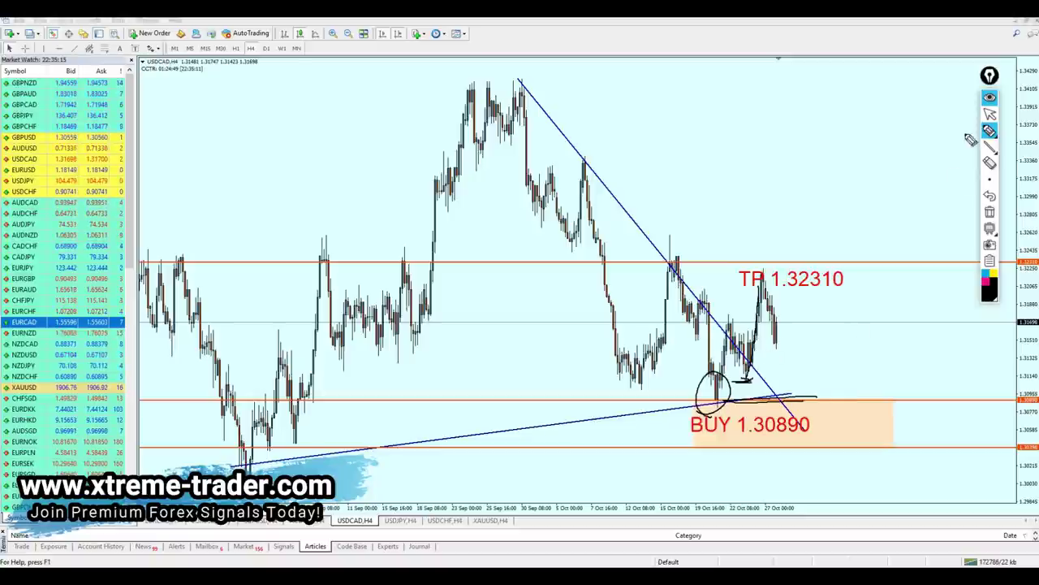
left_click(990, 113)
left_click(990, 212)
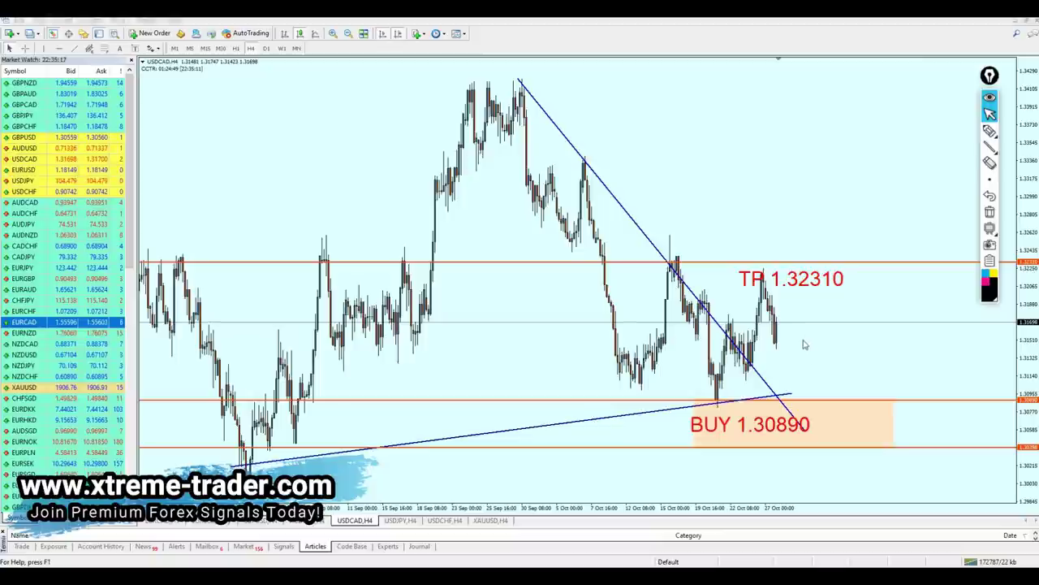
- Lower the take-profit horizontal line to the swing high just before the latest rise, near the current price
key("plus")
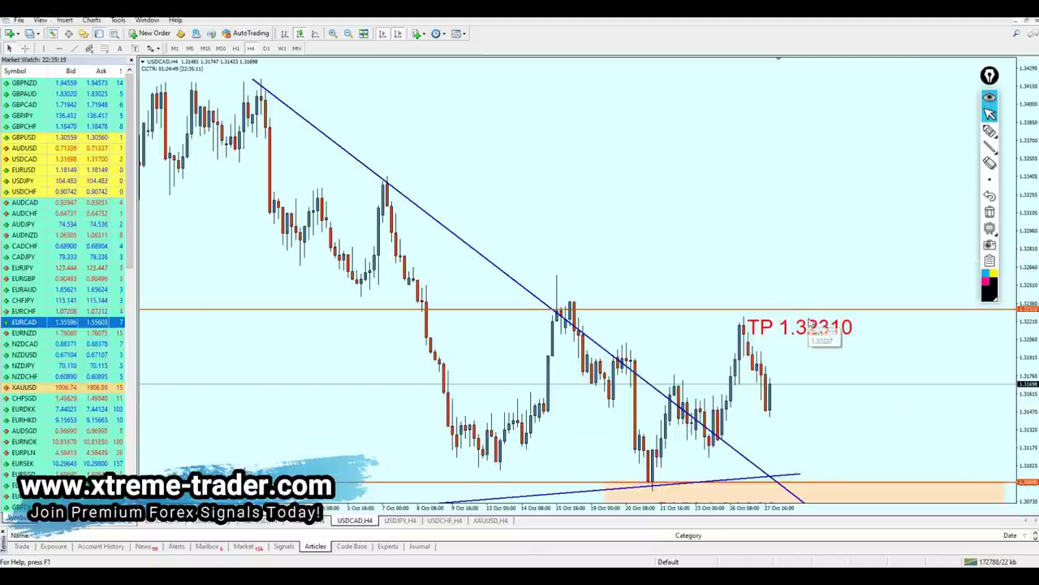
left_click_drag(634, 312, 684, 311)
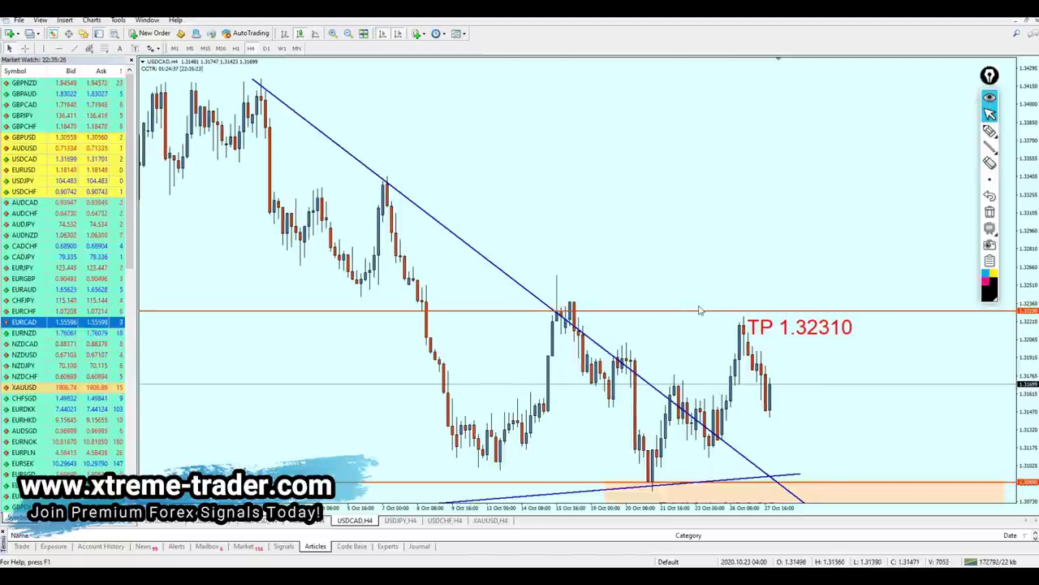
left_click_drag(699, 311, 709, 388)
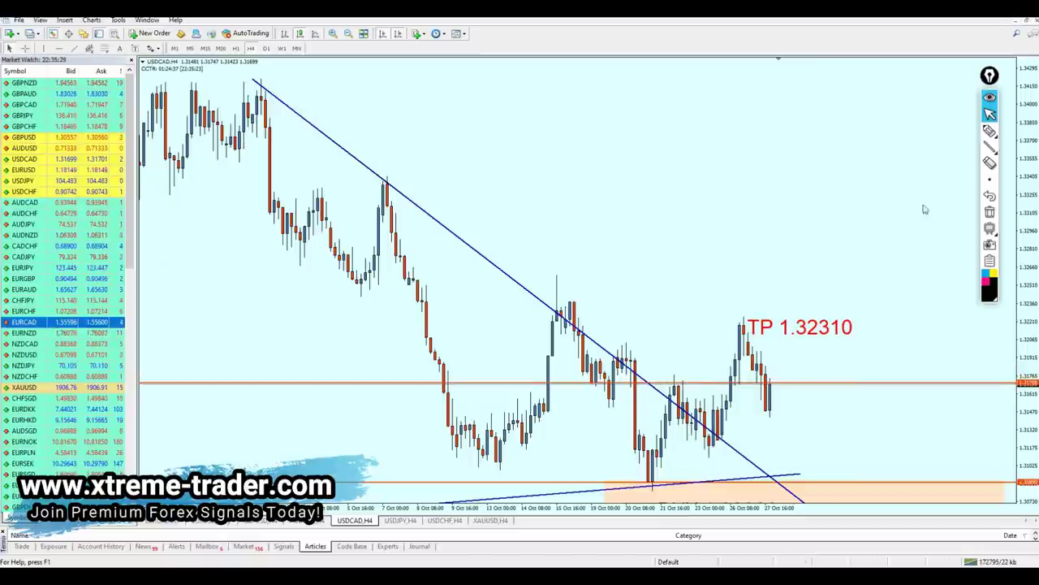
- Circle the earlier swing high and the latest candle, write "KR", connect the circles, and sketch an arrow for the expected drop
left_click(991, 133)
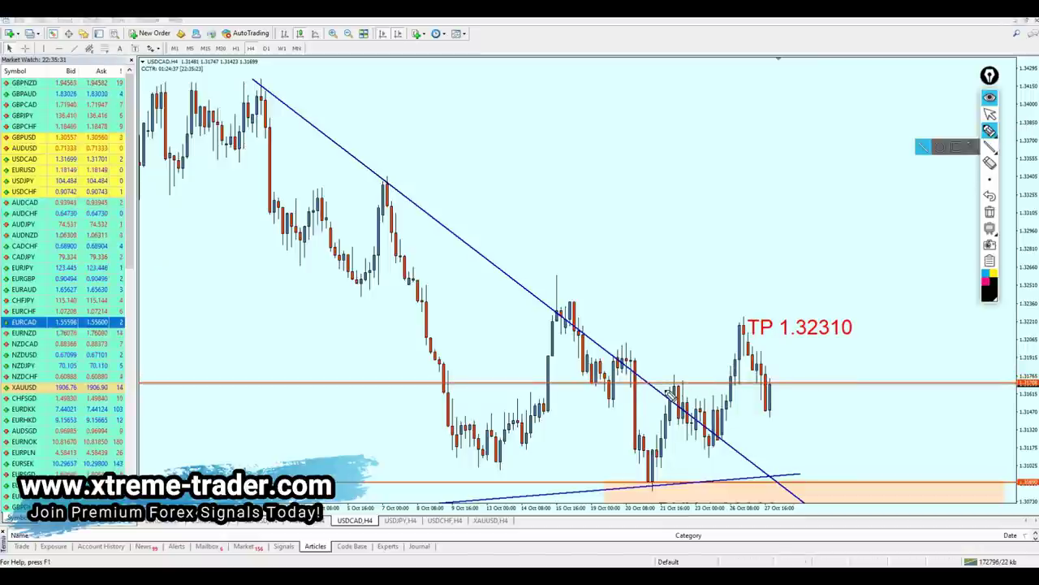
mouse_move(667, 393)
left_mouse_down()
mouse_move(686, 369)
mouse_move(668, 391)
left_mouse_up()
mouse_move(664, 331)
left_mouse_down()
mouse_move(671, 352)
mouse_move(695, 328)
left_mouse_up()
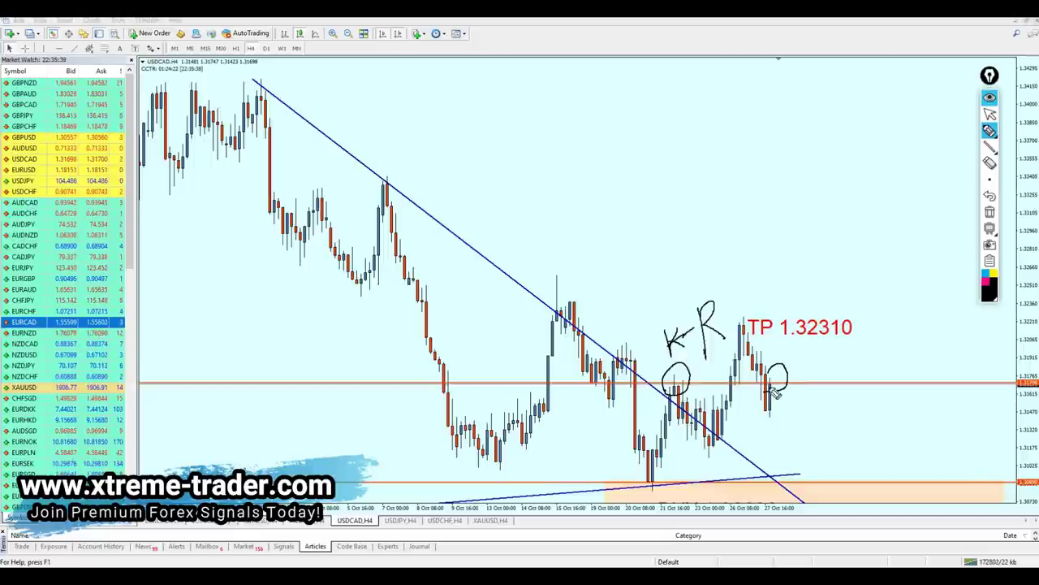
left_click_drag(708, 382, 828, 376)
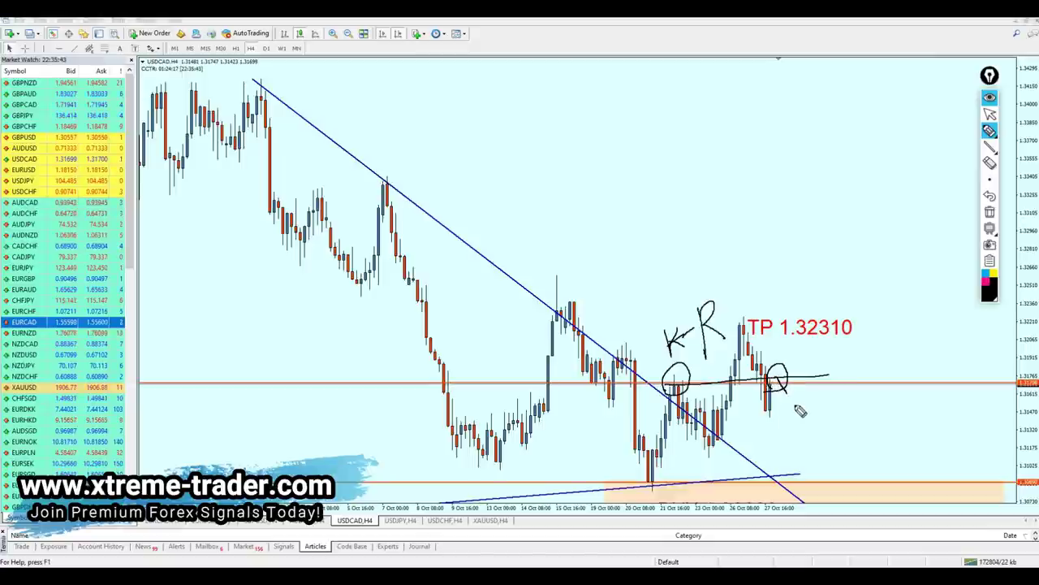
left_click_drag(805, 431, 817, 437)
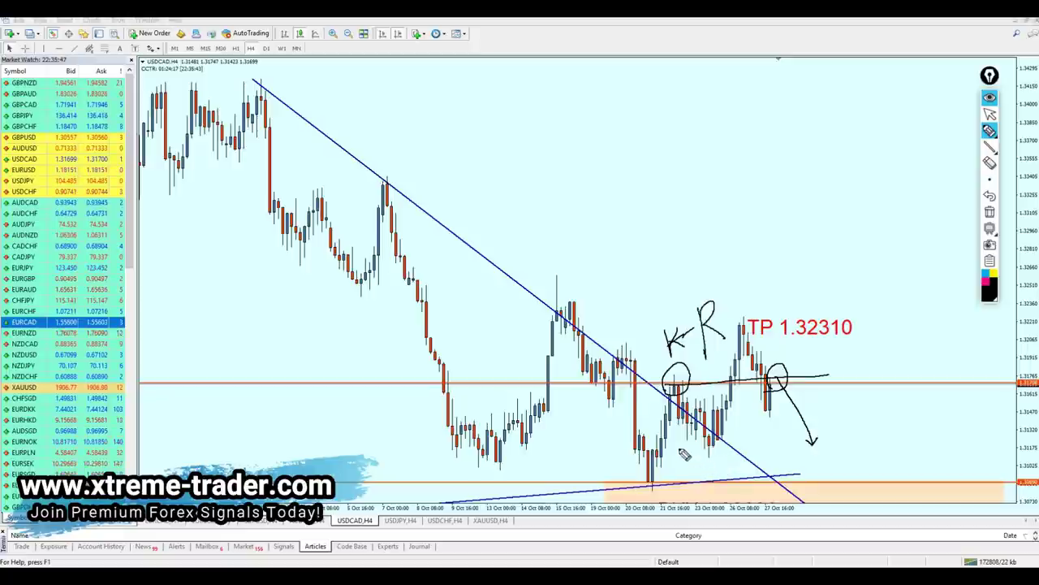
left_click(990, 113)
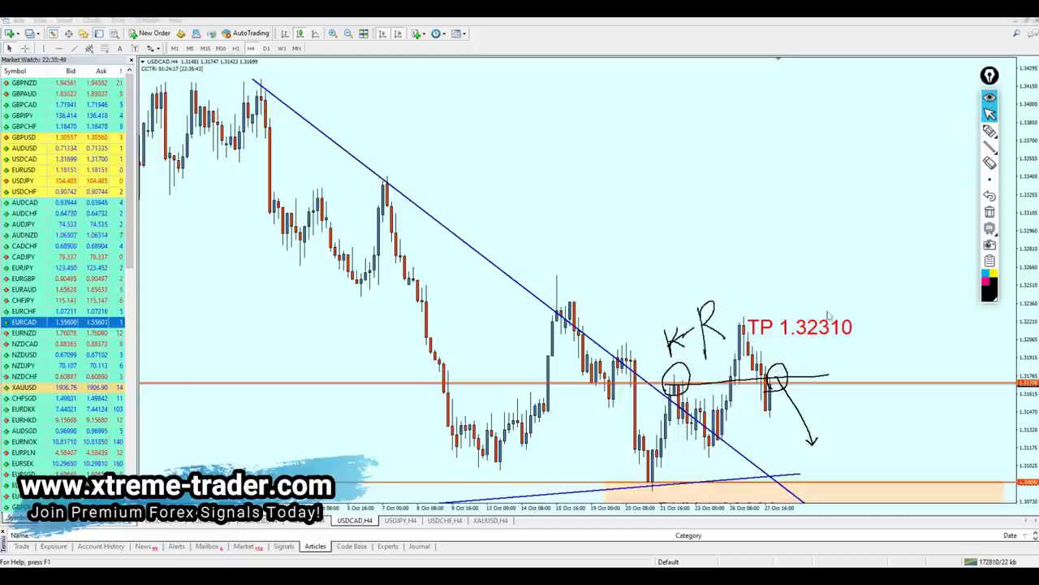
- Lower the horizontal line to 1.31279 at the recent consolidation lows and clear the sketches
left_click_drag(790, 441, 790, 441)
middle_click(771, 436)
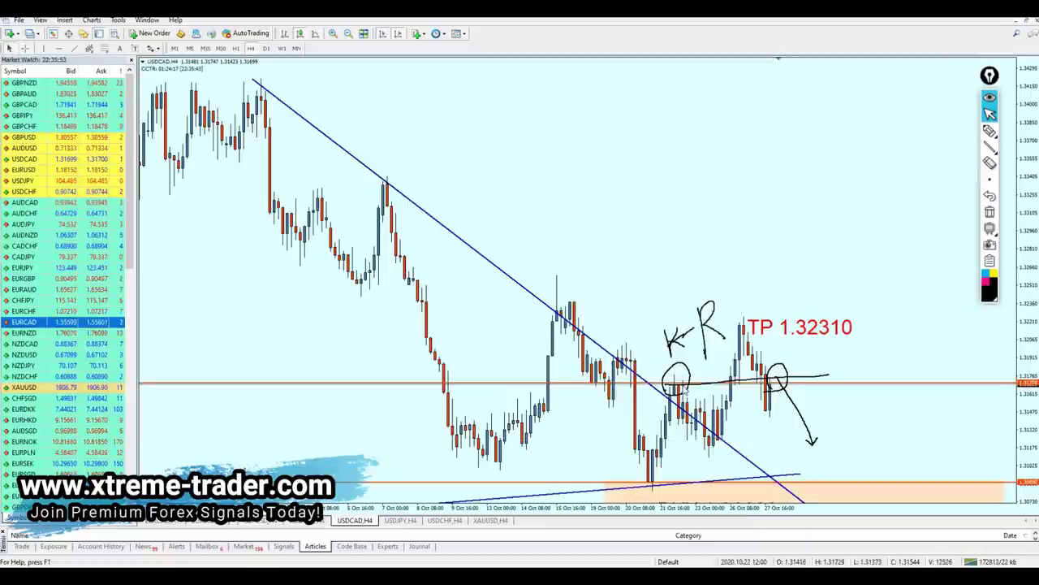
double_click(684, 384)
left_click_drag(684, 383, 709, 440)
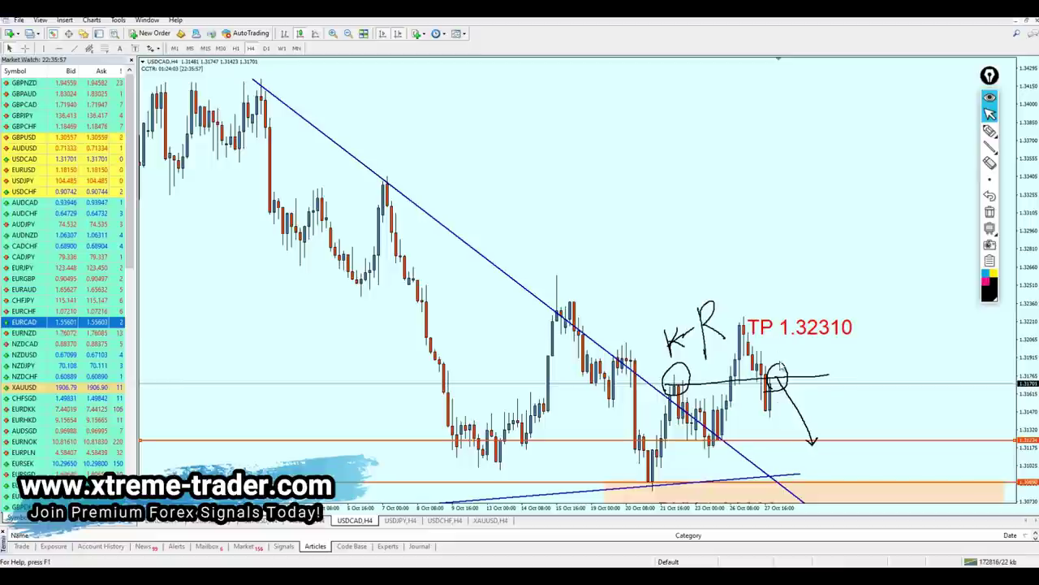
left_click(990, 212)
key("minus")
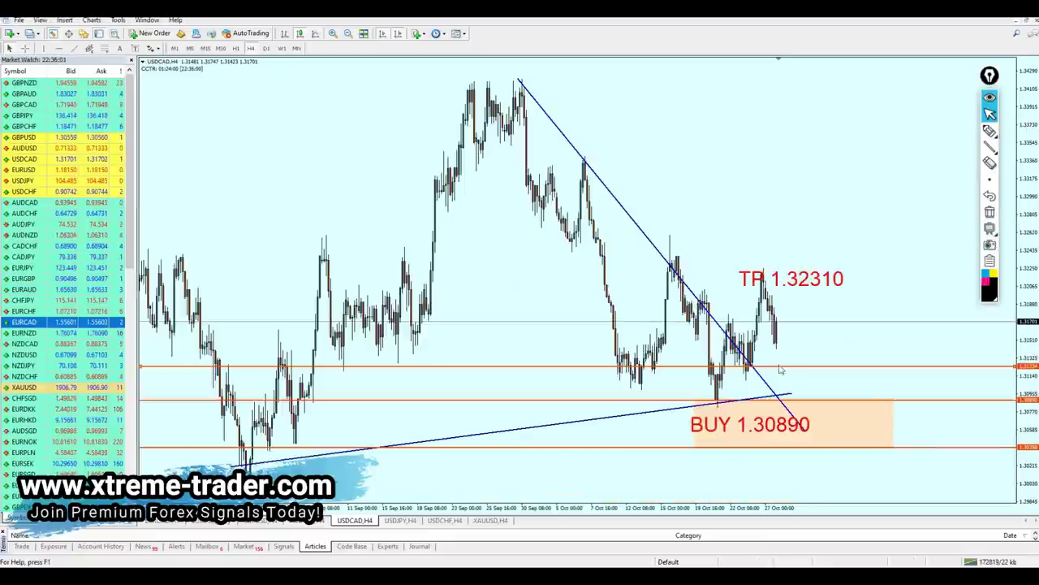
key("plus")
left_click_drag(782, 441, 773, 437)
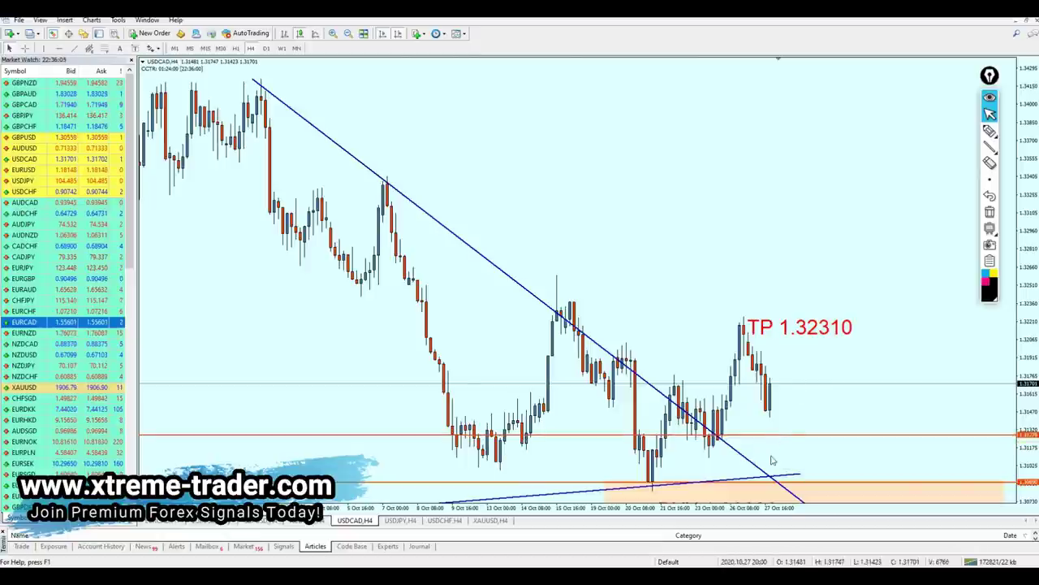
- Circle and connect the swing high and latest candle, sketch the drop to the 1.31279 line, and label that target "S2"
left_click(990, 130)
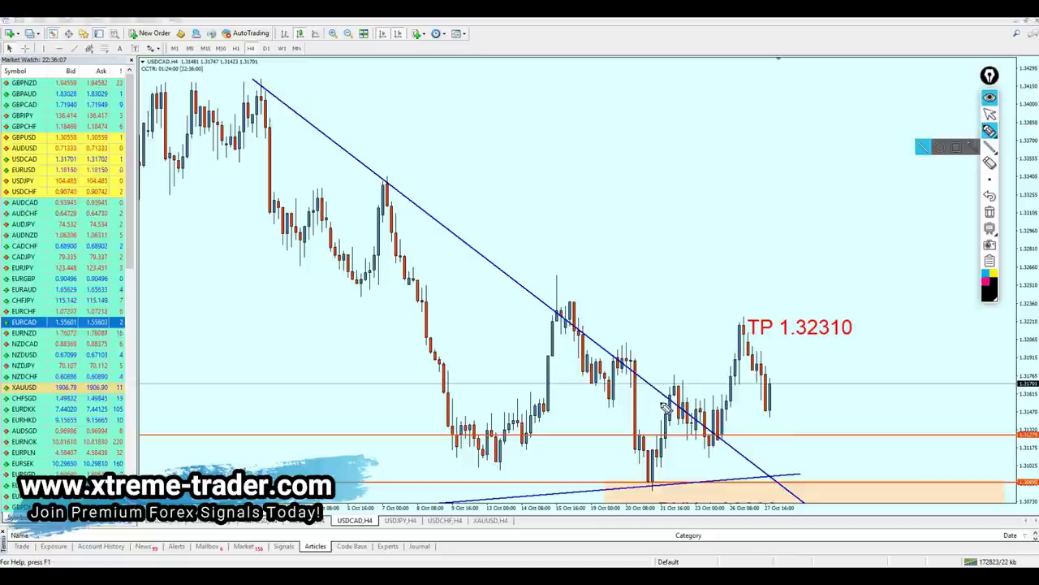
left_click_drag(667, 397, 696, 388)
mouse_move(770, 384)
left_mouse_down()
mouse_move(763, 370)
mouse_move(778, 390)
left_mouse_up()
left_click_drag(800, 431, 795, 430)
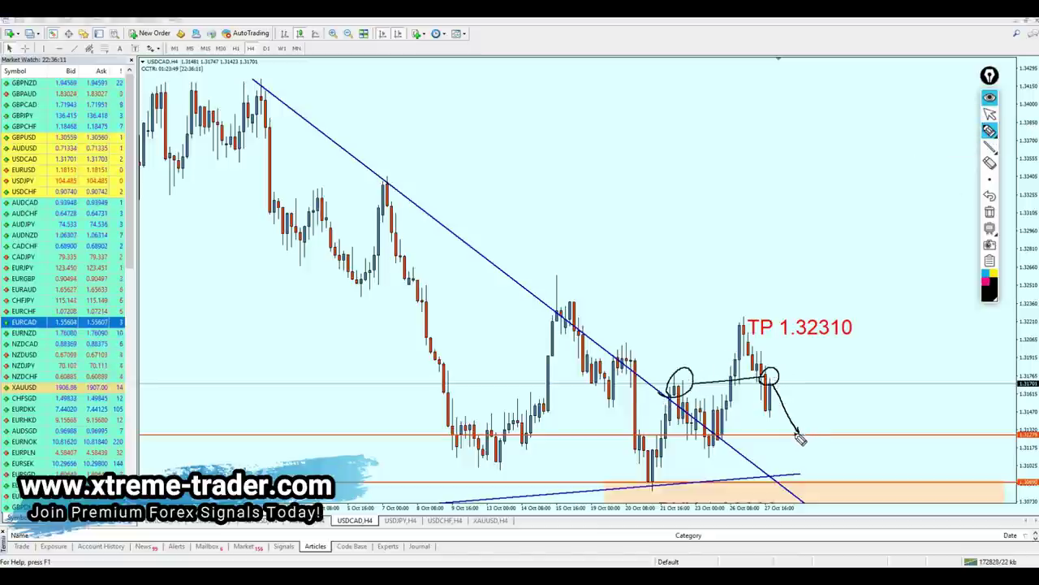
left_click_drag(684, 437, 741, 433)
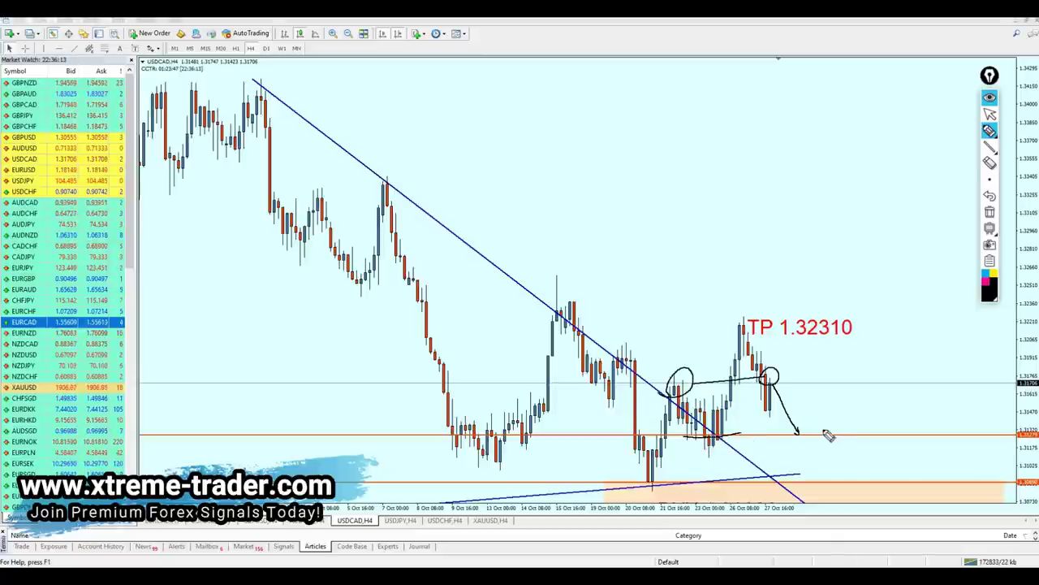
mouse_move(821, 445)
left_mouse_down()
mouse_move(831, 463)
mouse_move(809, 471)
mouse_move(870, 461)
left_mouse_up()
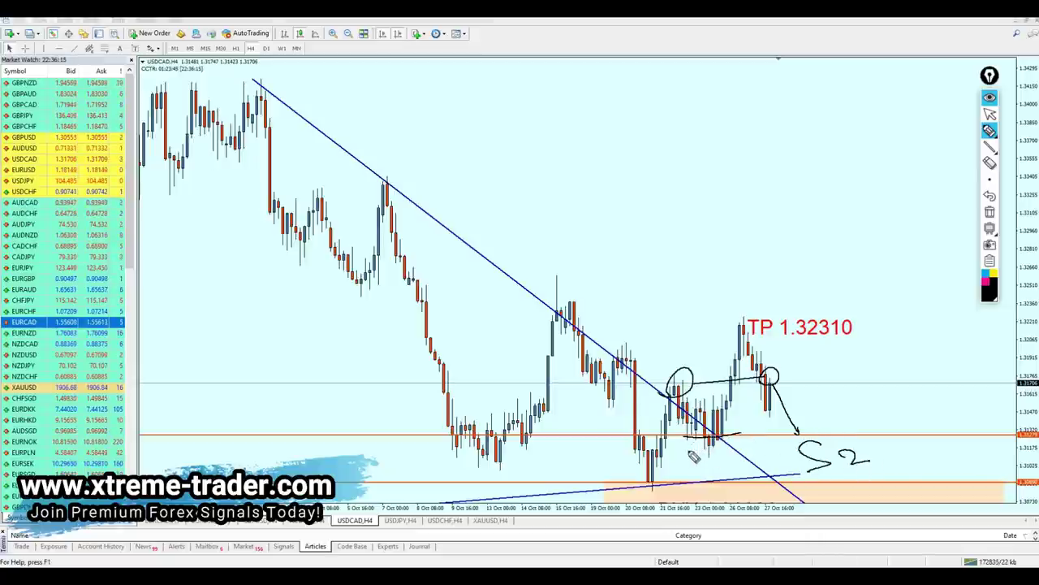
- Circle the consolidation lows and label them "S1", trace the rally and expected pullback to the 1.31279 line, and clear all sketches
mouse_move(689, 452)
left_mouse_down()
mouse_move(677, 437)
mouse_move(696, 456)
mouse_move(699, 487)
left_mouse_up()
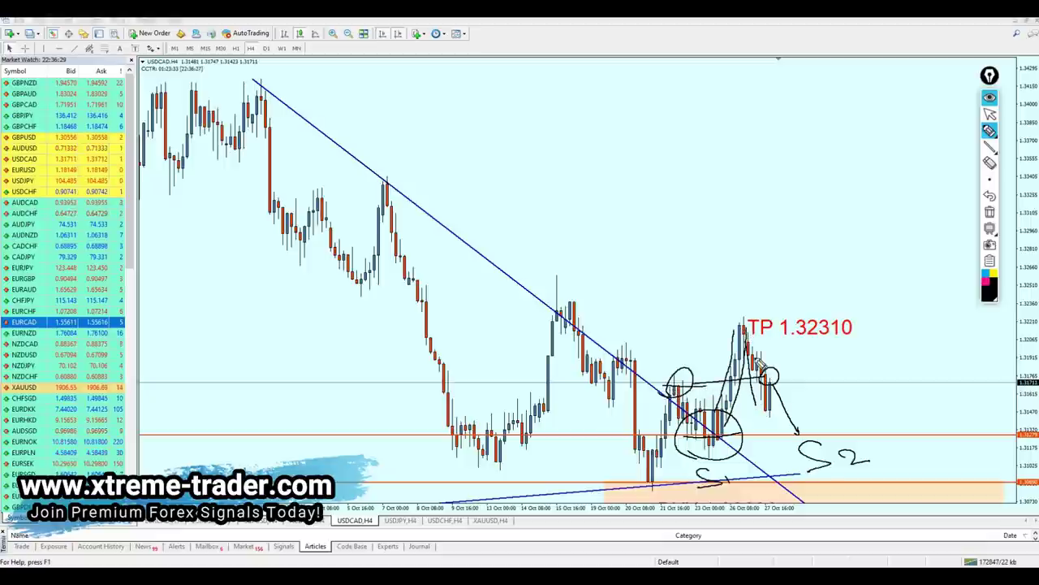
mouse_move(756, 358)
left_mouse_down()
mouse_move(771, 426)
mouse_move(827, 434)
left_mouse_up()
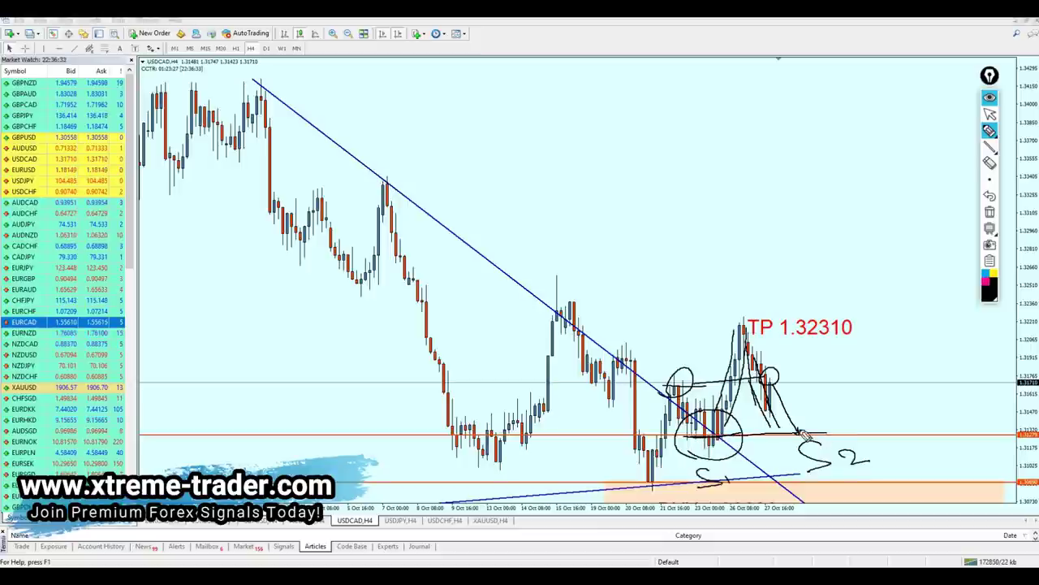
left_click(990, 115)
left_click(990, 212)
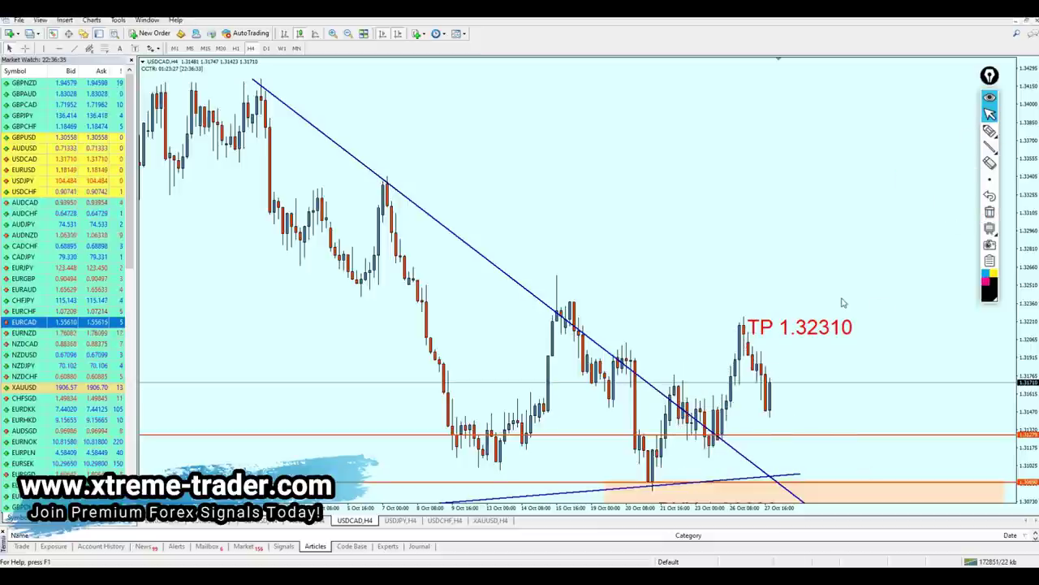
- Delete the "TP 1.32310" label and place a red "BUY 1.31279" text label on the 1.31279 line beyond the latest candles
double_click(788, 328)
key("Delete")
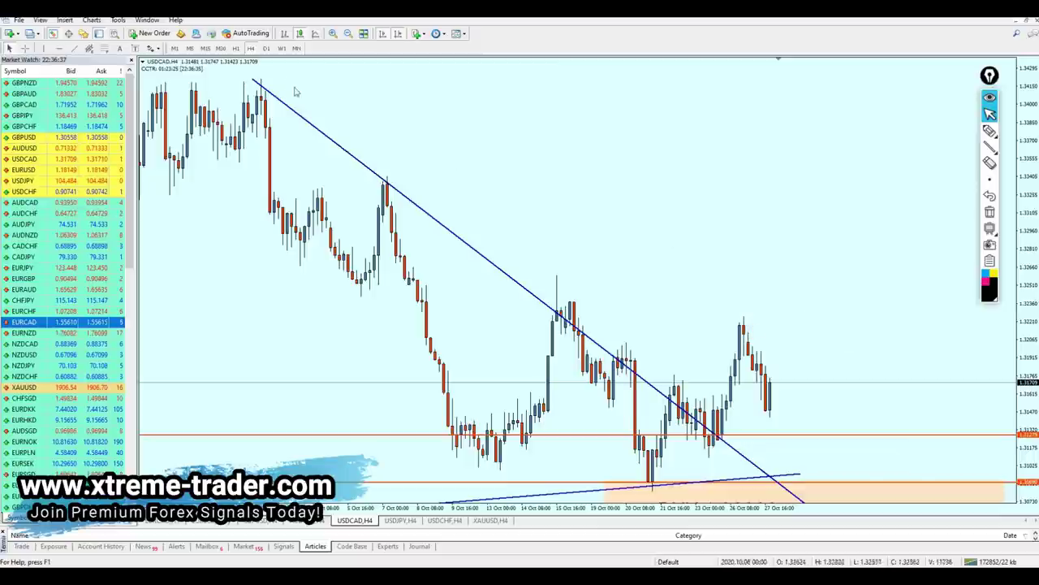
left_click(132, 48)
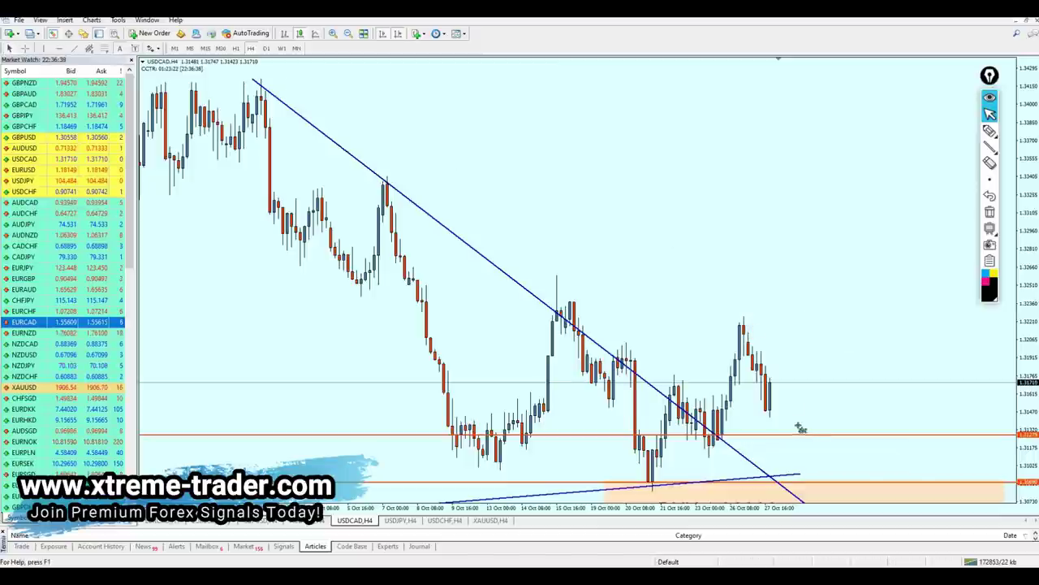
left_click(842, 469)
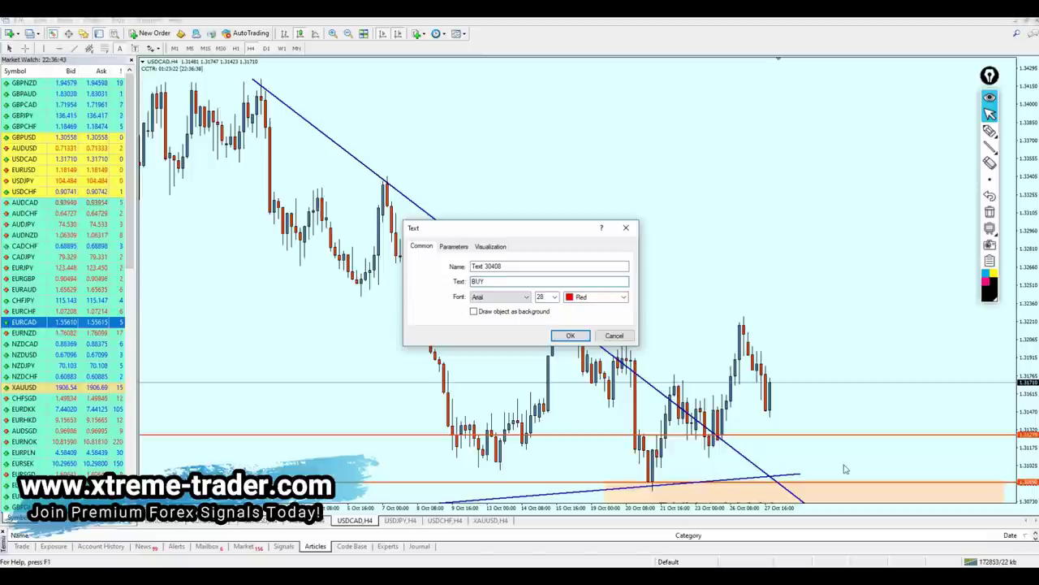
type("1.31279")
key("Return")
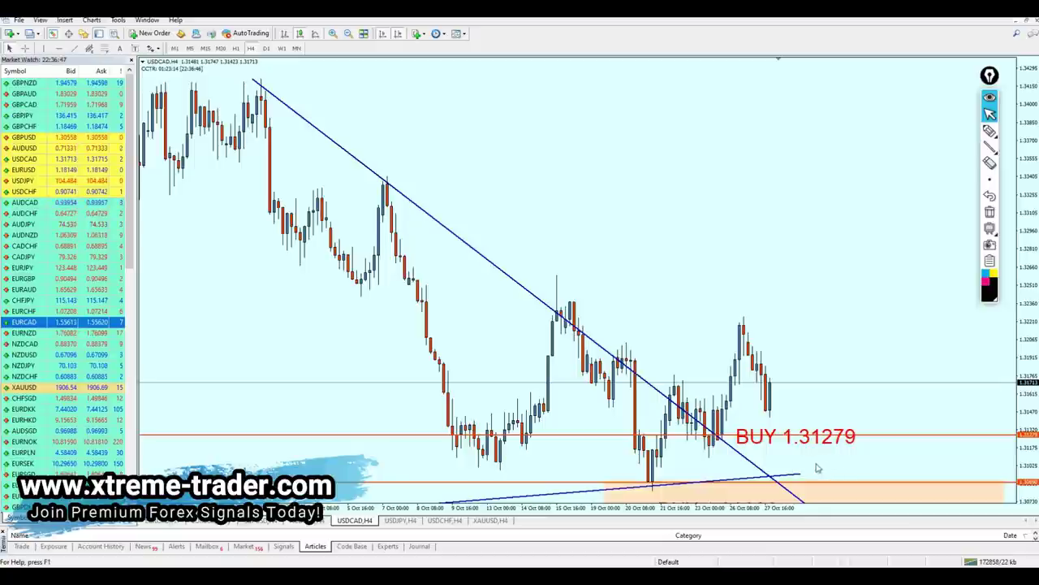
left_click_drag(798, 444, 842, 449)
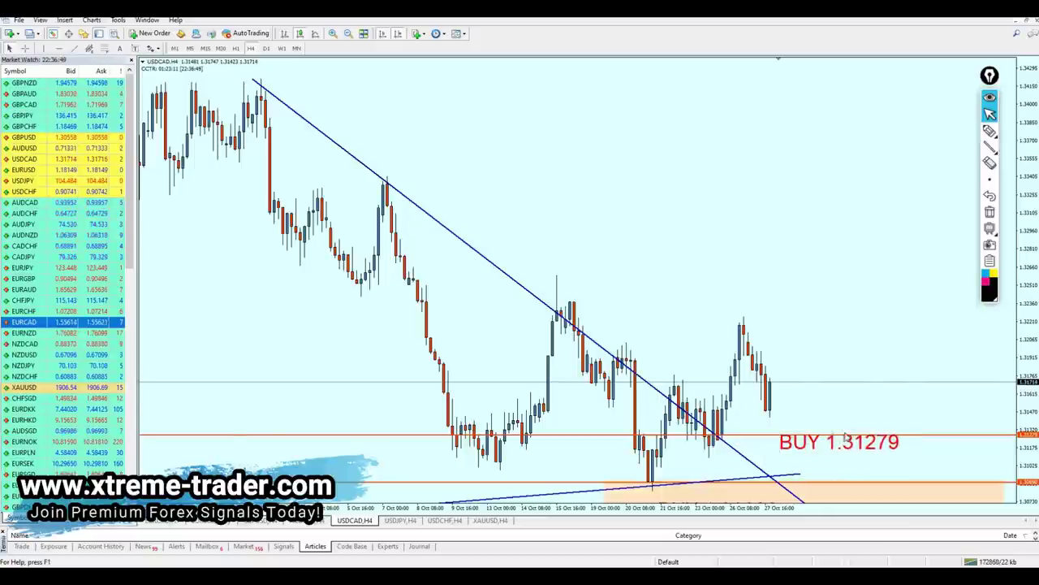
- Delete the descending and ascending trendlines and the lower horizontal line along the orange rectangle's upper edge on the USDCAD H4 chart
key("minus")
double_click(771, 432)
key("Delete")
double_click(724, 447)
key("Delete")
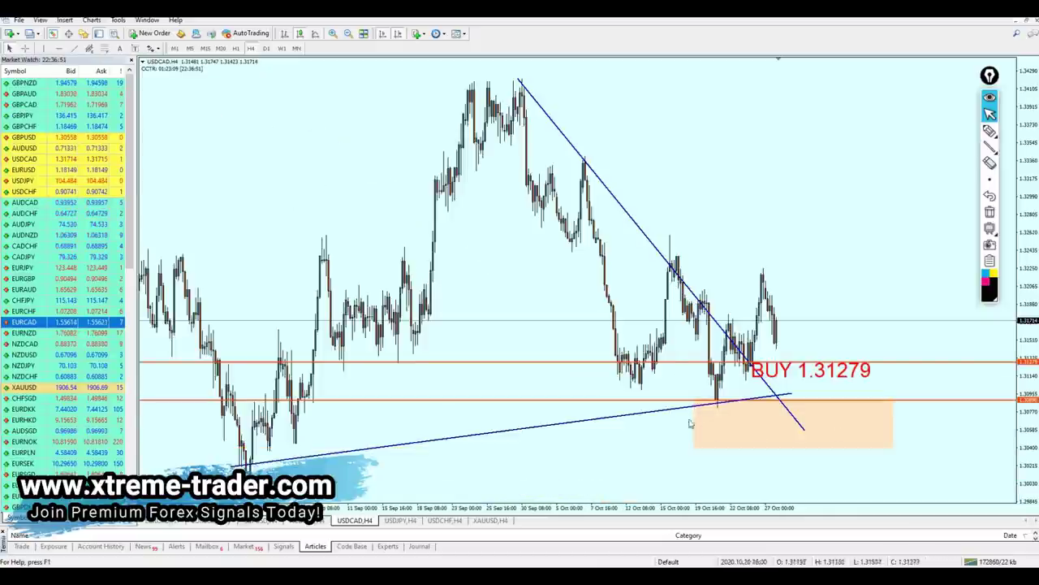
double_click(726, 402)
key("Delete")
double_click(776, 394)
key("Delete")
double_click(748, 400)
key("Delete")
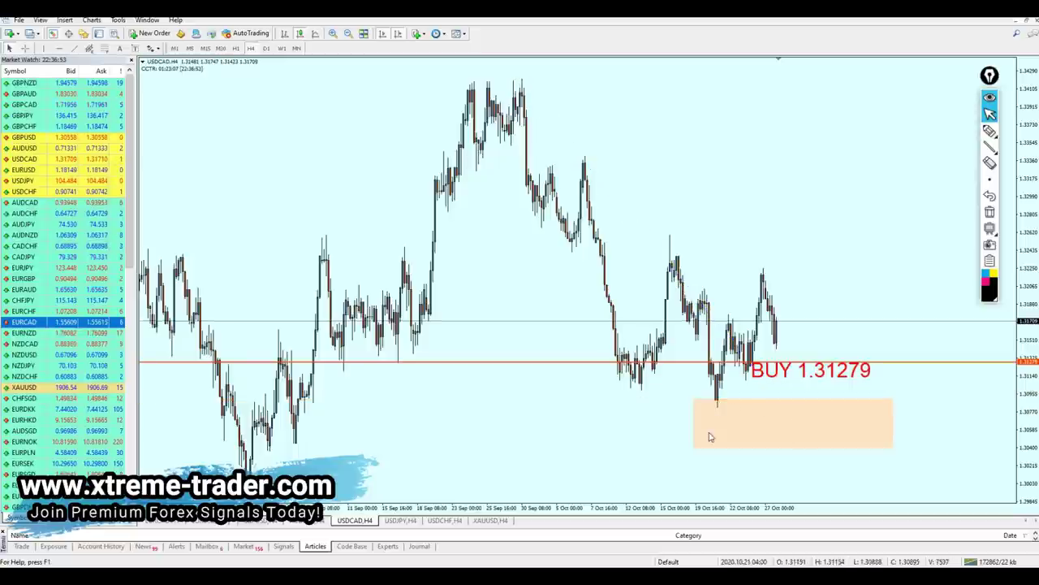
- Move the orange rectangle up under the 1.31279 line and place a horizontal line along its lower edge at about 1.3076
left_click_drag(776, 436, 798, 391)
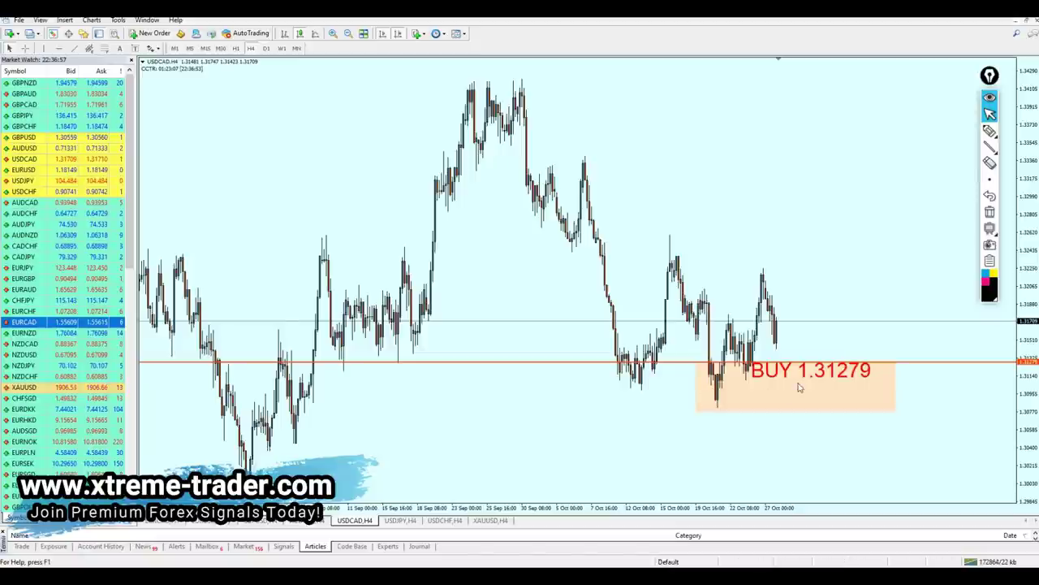
middle_click(715, 408)
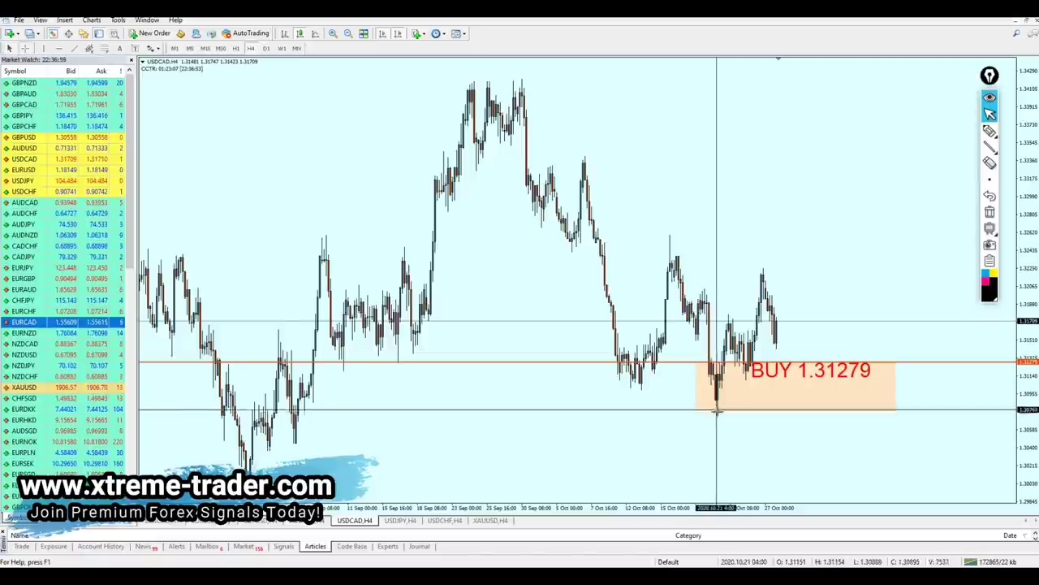
middle_click(714, 412)
left_click_drag(669, 363, 687, 412)
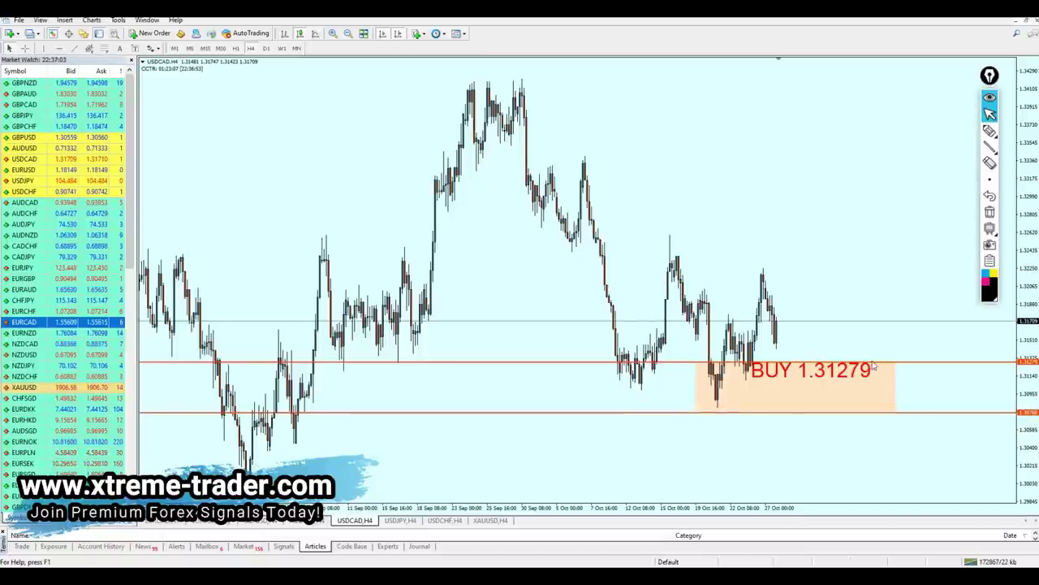
- Place a horizontal line near the latest swing high at 1.32251 and measure from the 1.31279 line to the target and lower lines
left_click_drag(908, 364, 895, 263)
left_click_drag(899, 272, 900, 273)
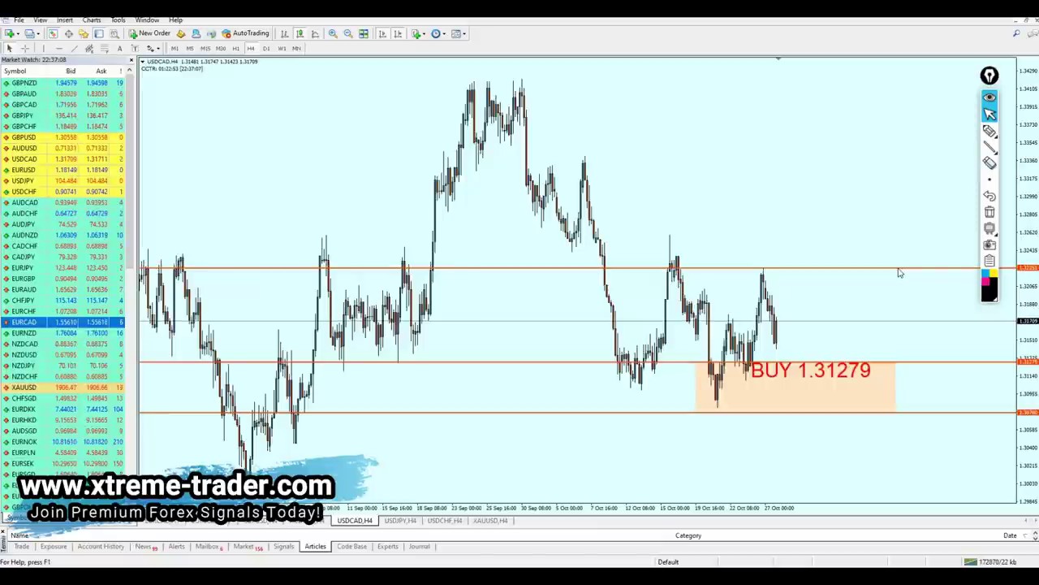
middle_click(781, 275)
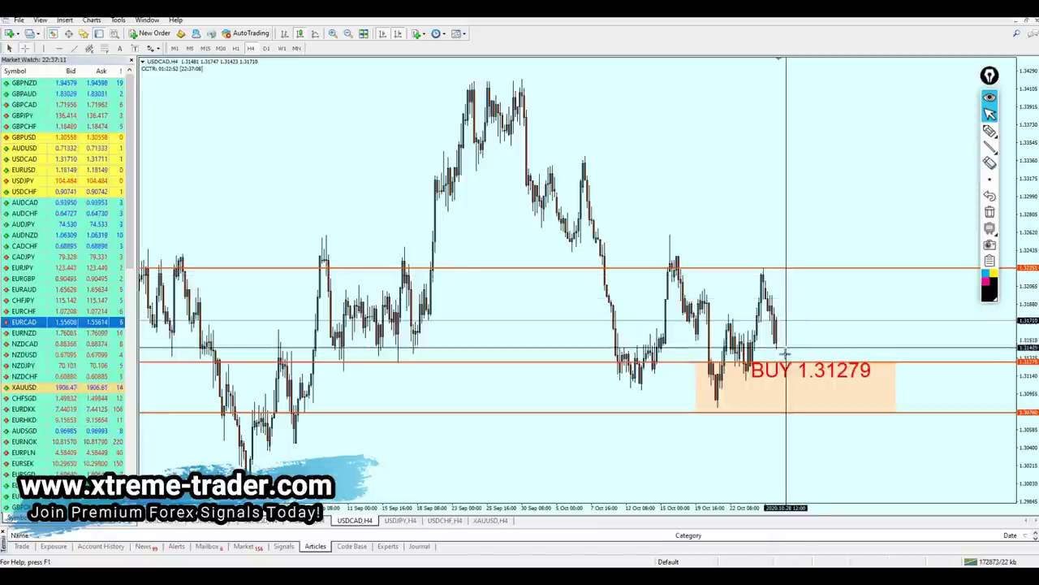
left_click_drag(789, 362, 814, 267)
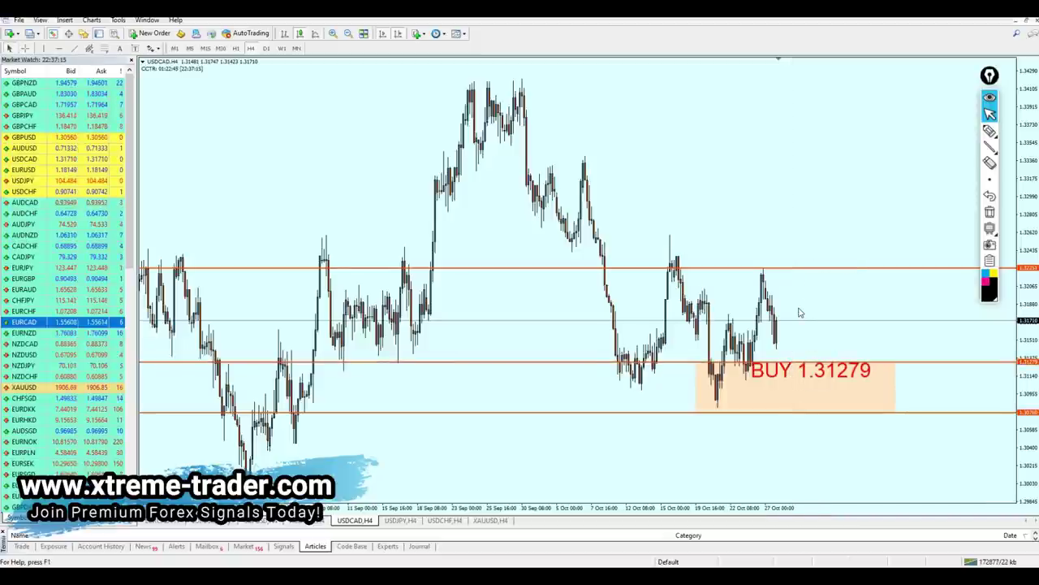
middle_click(809, 394)
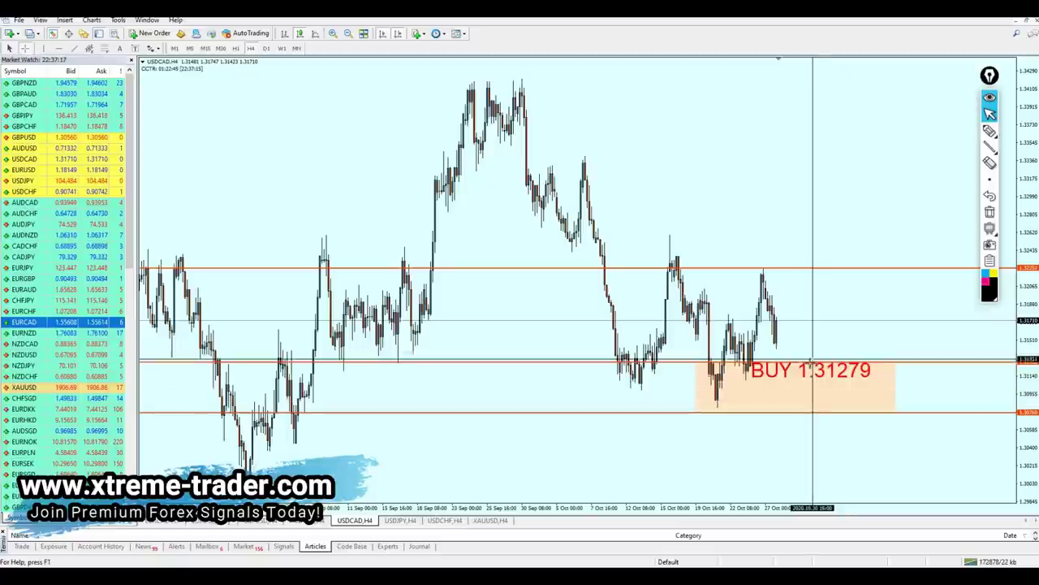
left_click_drag(810, 391, 817, 412)
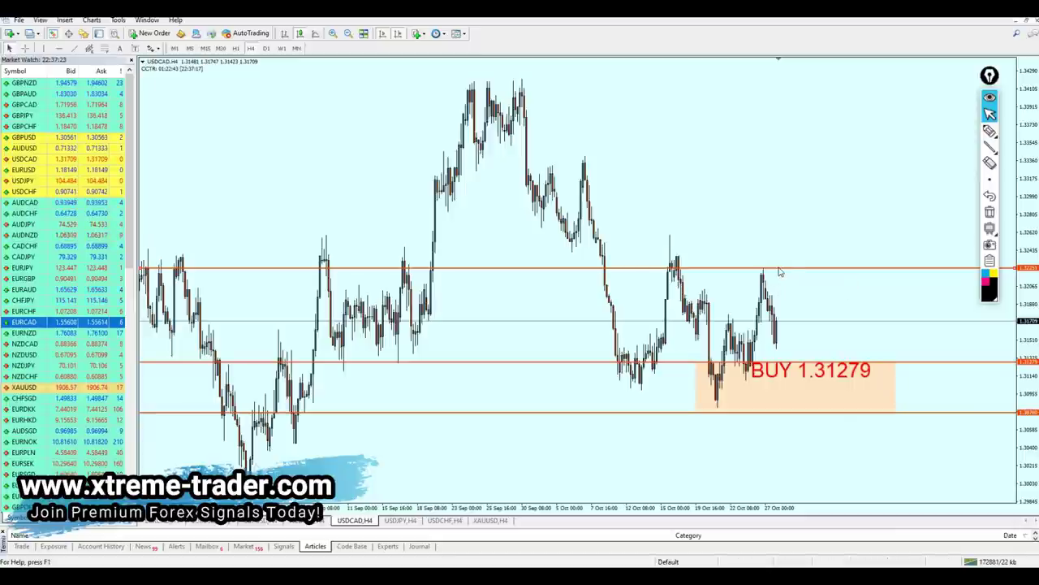
left_click_drag(781, 269, 808, 273)
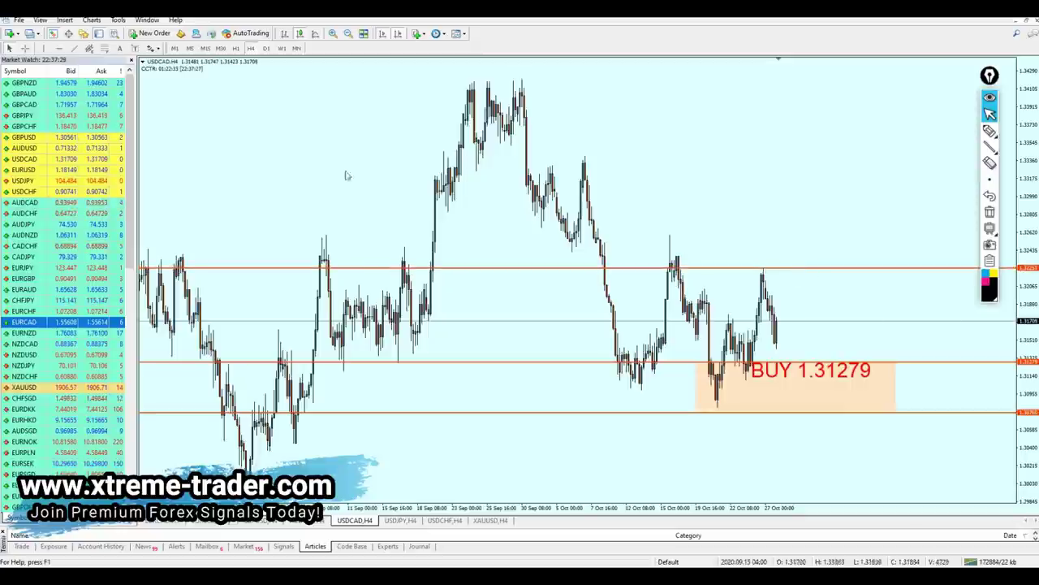
- Add a red "TP 1.32251" text label on the upper horizontal line, beyond the latest candles
left_click(120, 48)
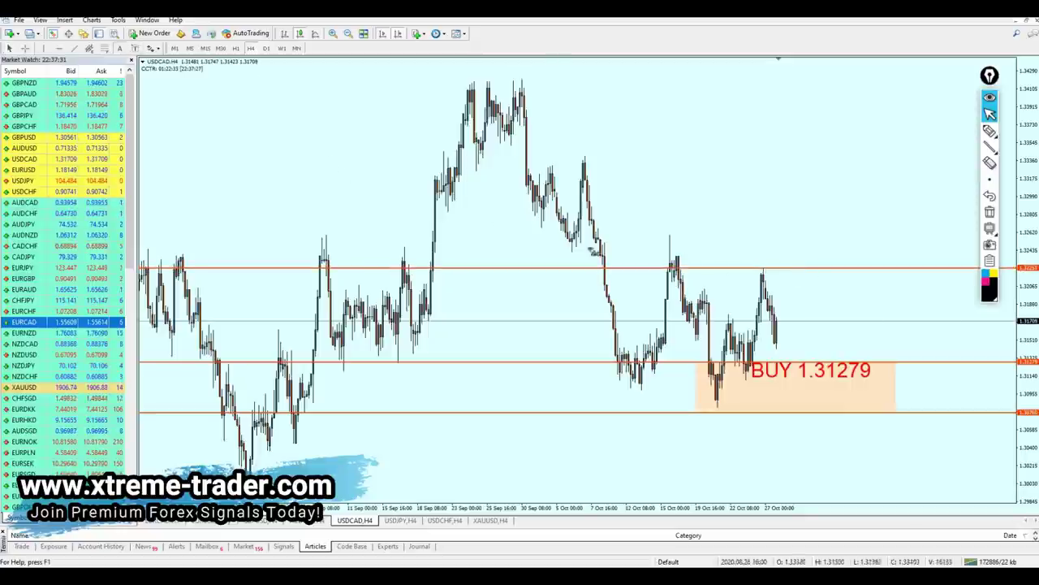
left_click(739, 270)
type("TP")
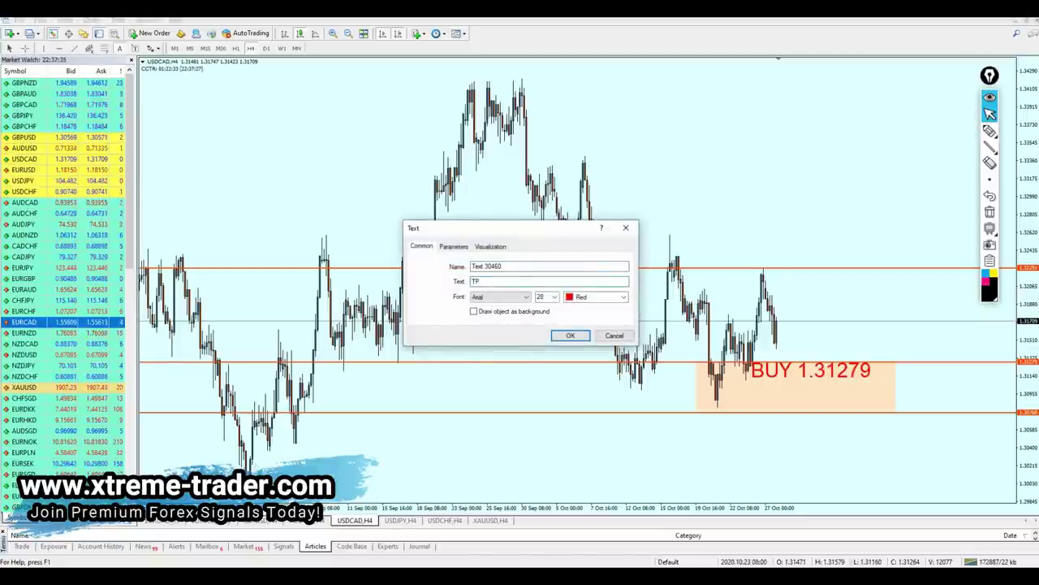
type(" 1.3225")
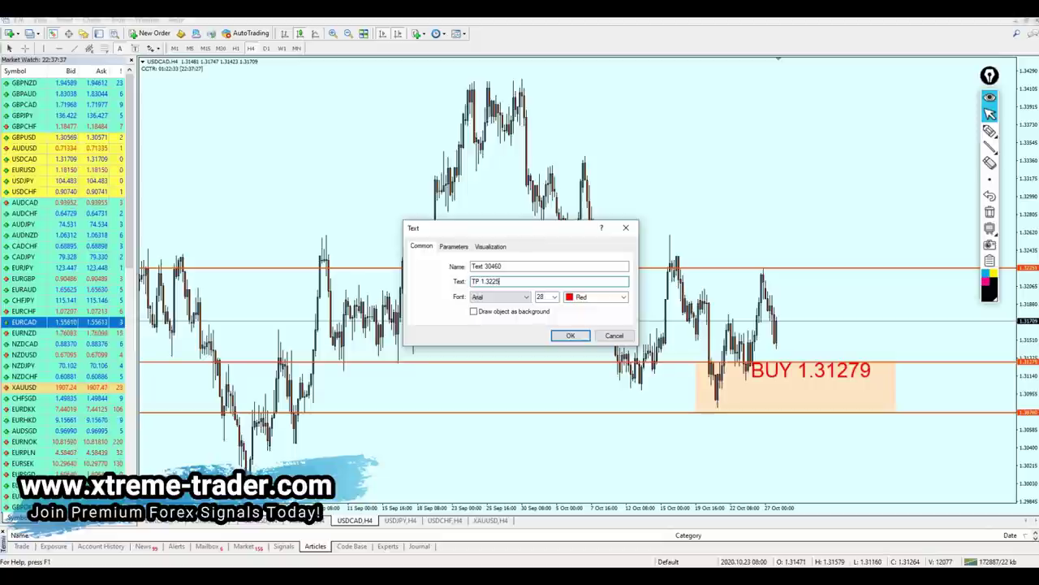
type("1")
key("Return")
left_click_drag(747, 273, 813, 286)
- Open the USDJPY chart on the daily timeframe, circle the latest candles at the 104.344 buy level, and clear the sketch
left_click(401, 519)
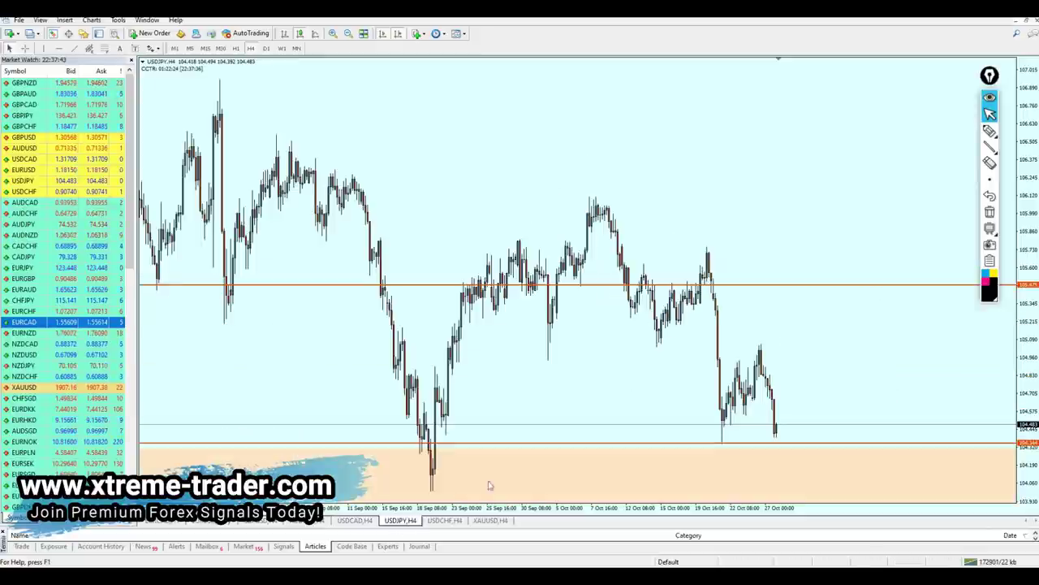
left_click(265, 48)
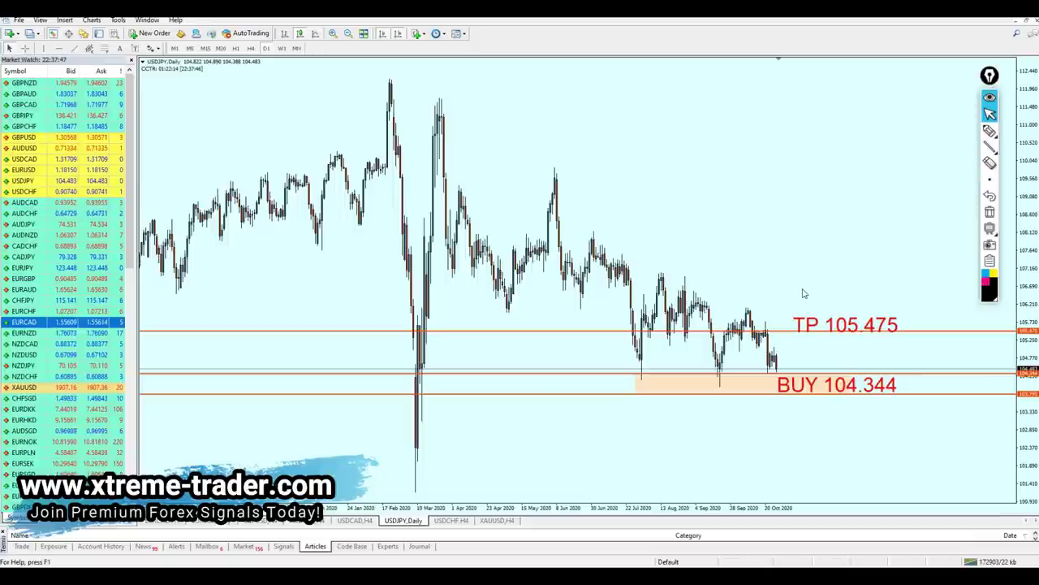
left_click(990, 131)
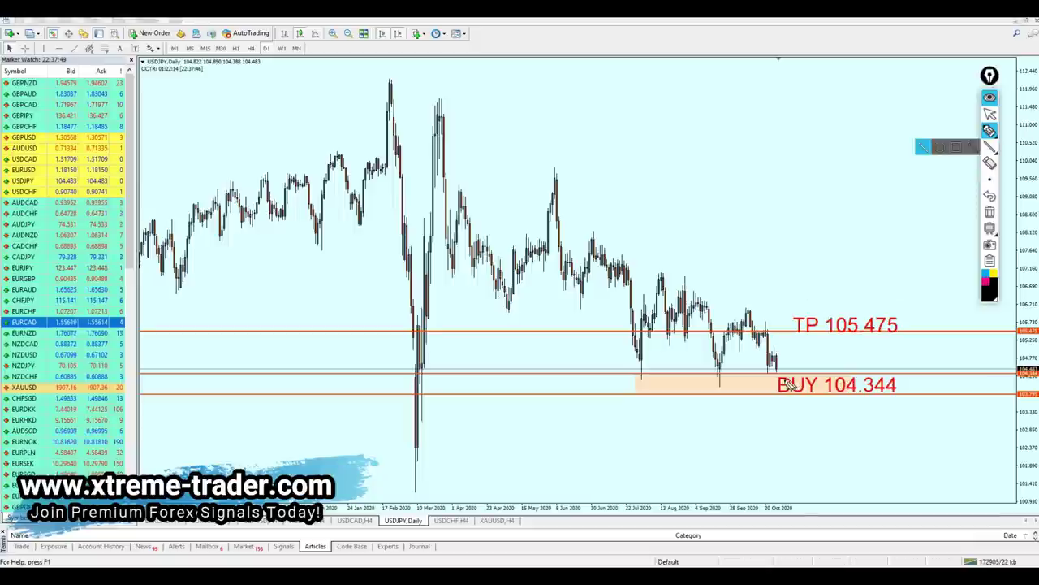
left_click_drag(788, 385, 787, 383)
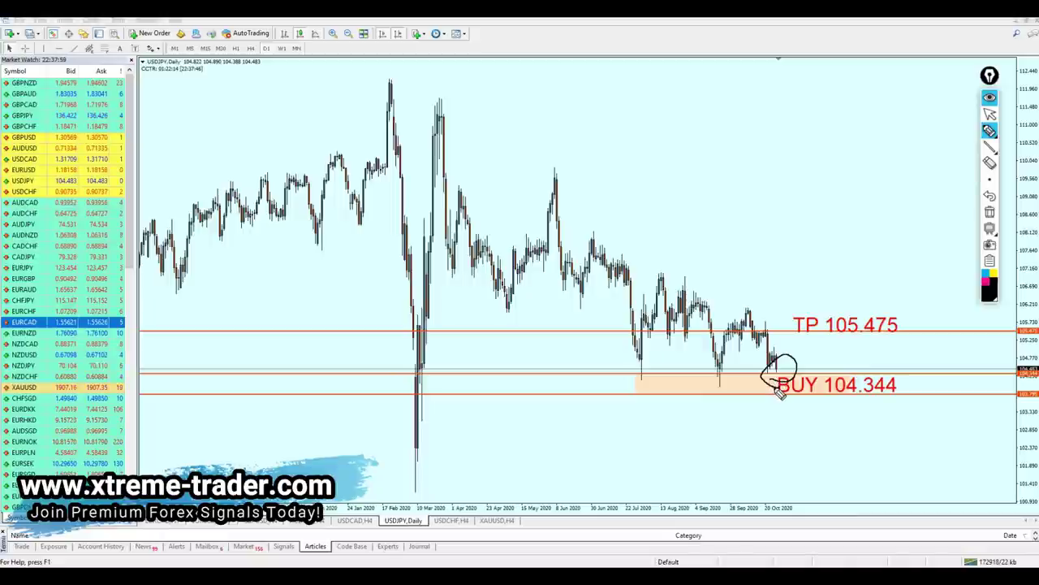
left_click(990, 113)
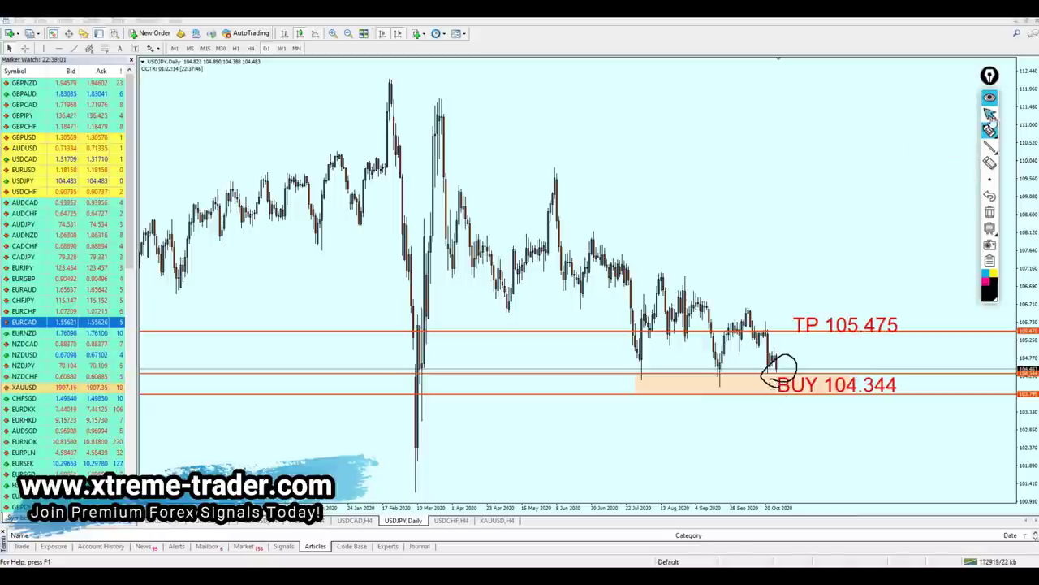
left_click(990, 213)
- Return USDJPY to H4 and measure the distance from the latest candle's low to the 104.344 buy line
key("plus")
key("plus")
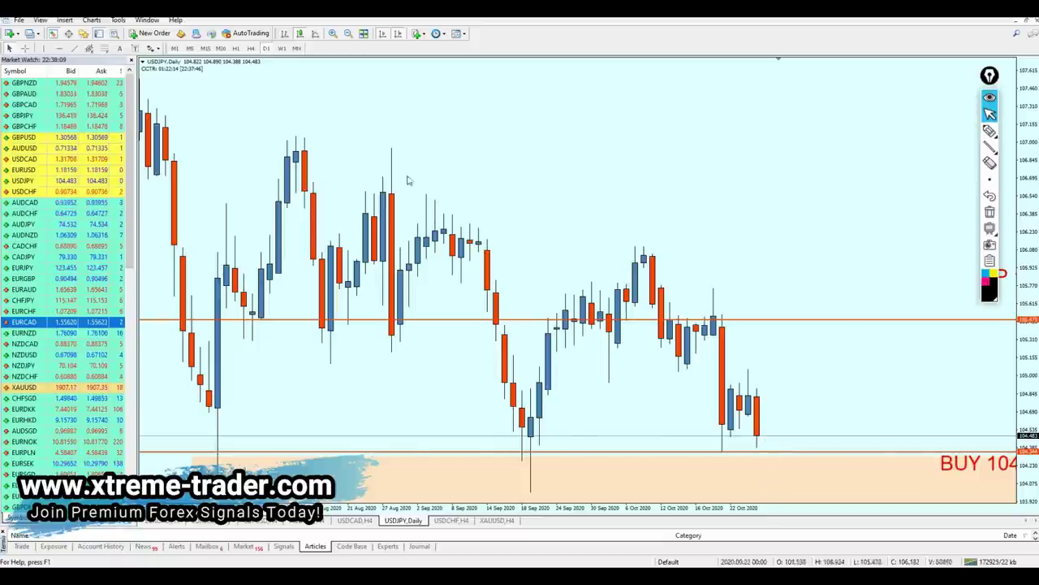
left_click(251, 48)
key("minus")
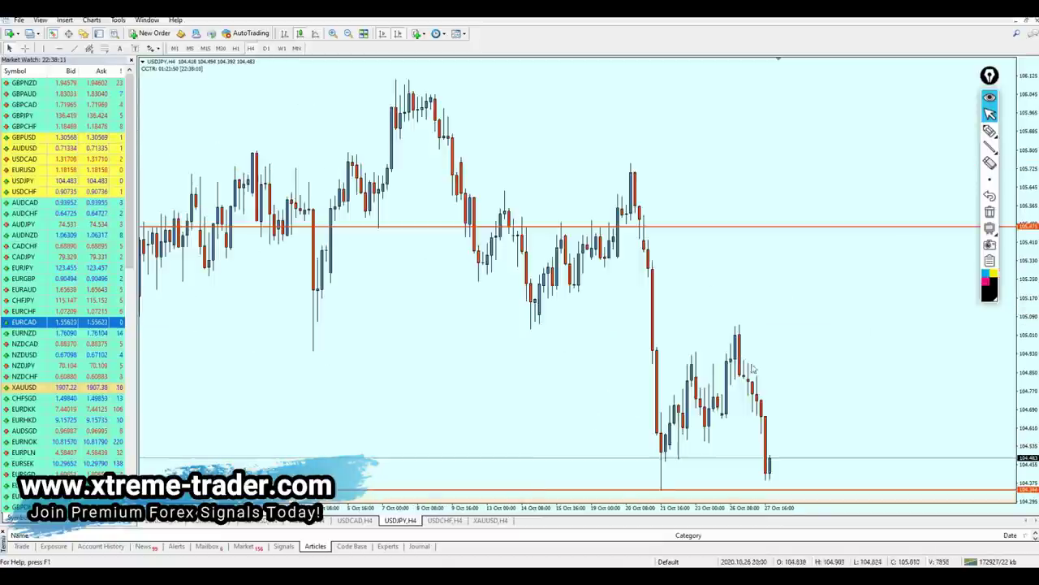
key("minus")
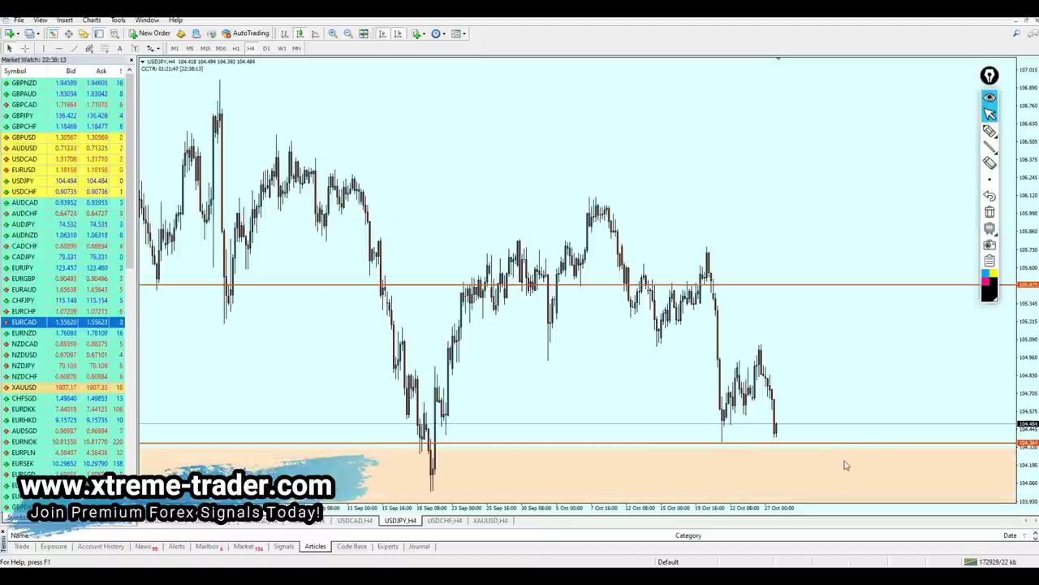
key("plus")
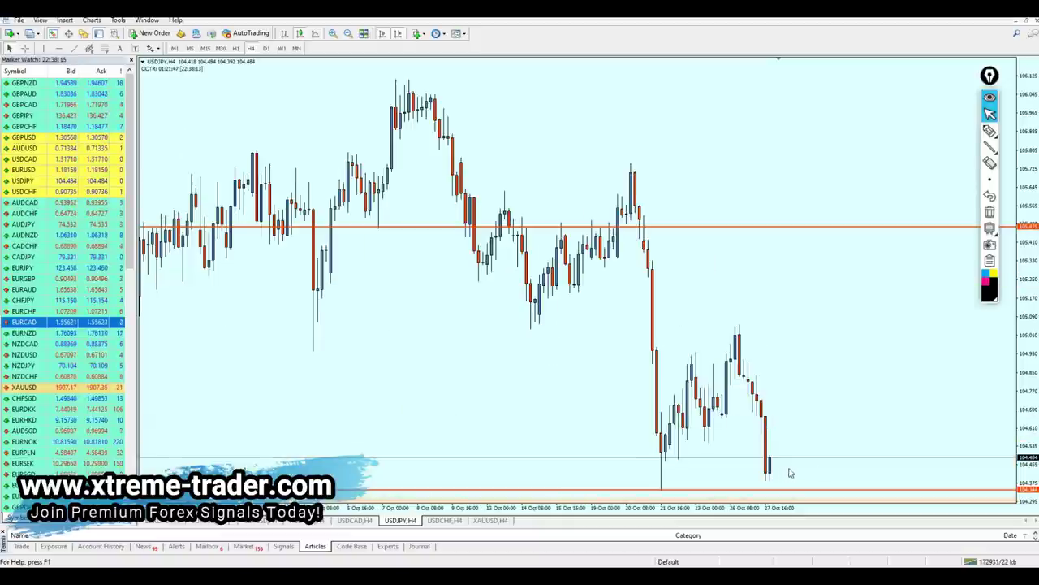
middle_click(789, 475)
left_click_drag(774, 481, 775, 490)
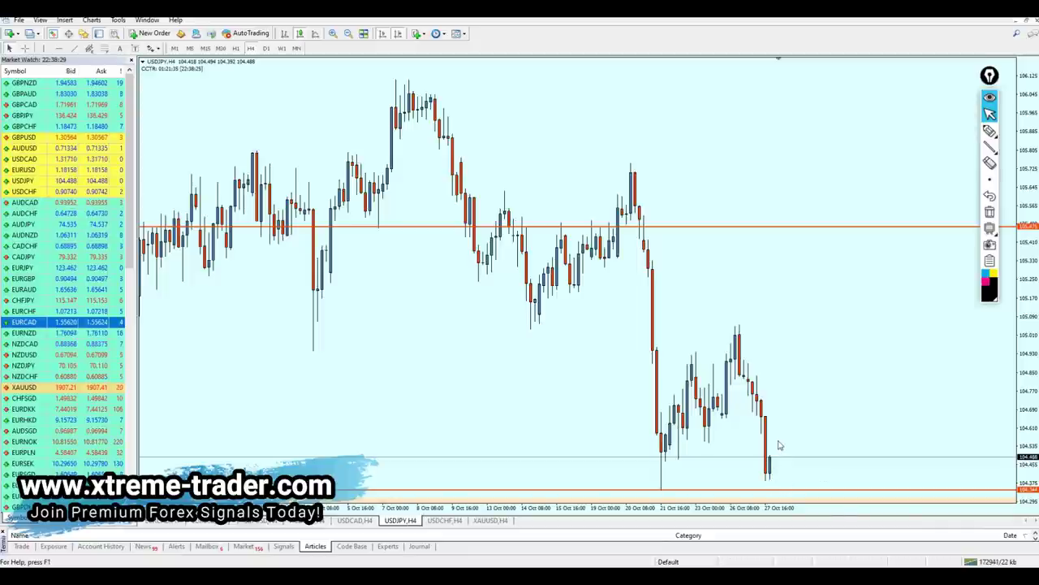
middle_click(777, 481)
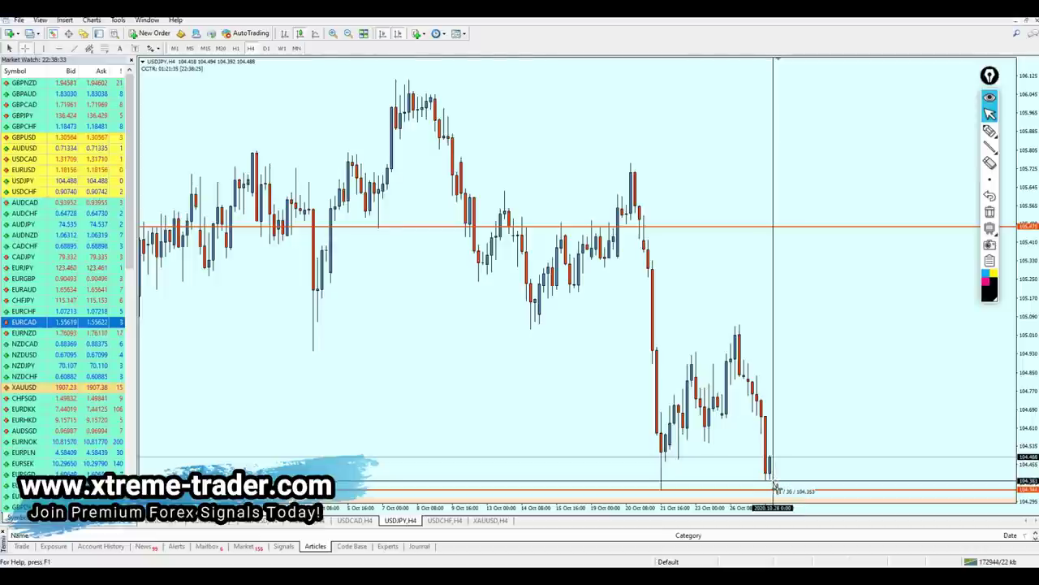
middle_click(774, 487)
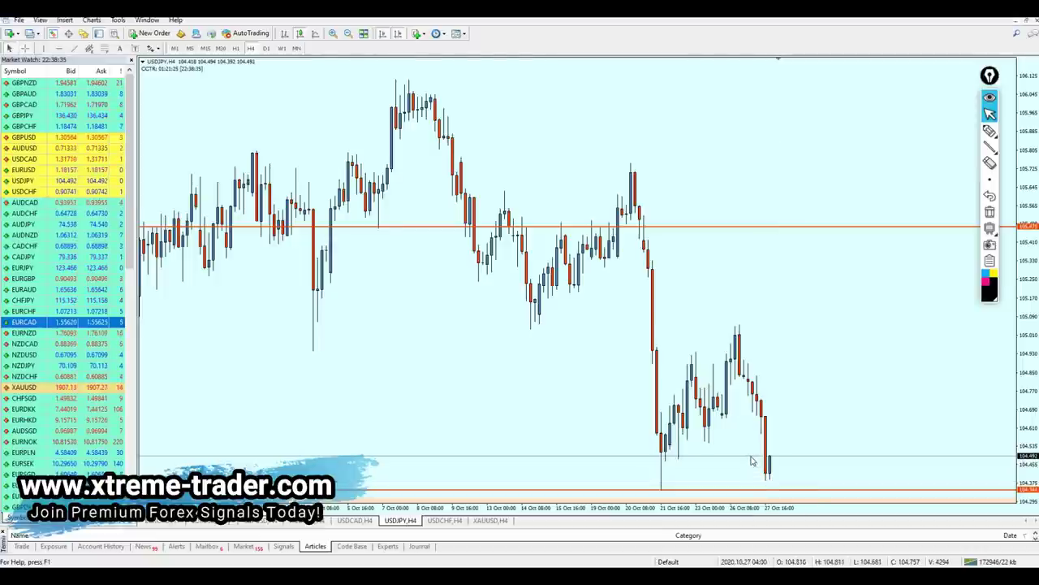
- Raise the USDJPY buy line to 104.390 and the horizontal line below the orange zone to 103.845
key("minus")
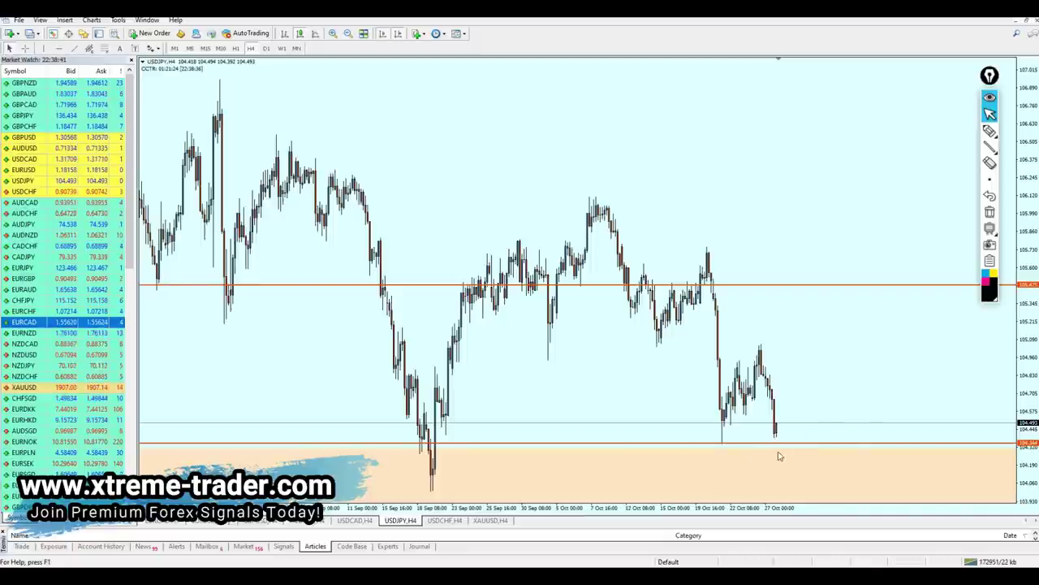
left_click_drag(793, 449, 769, 442)
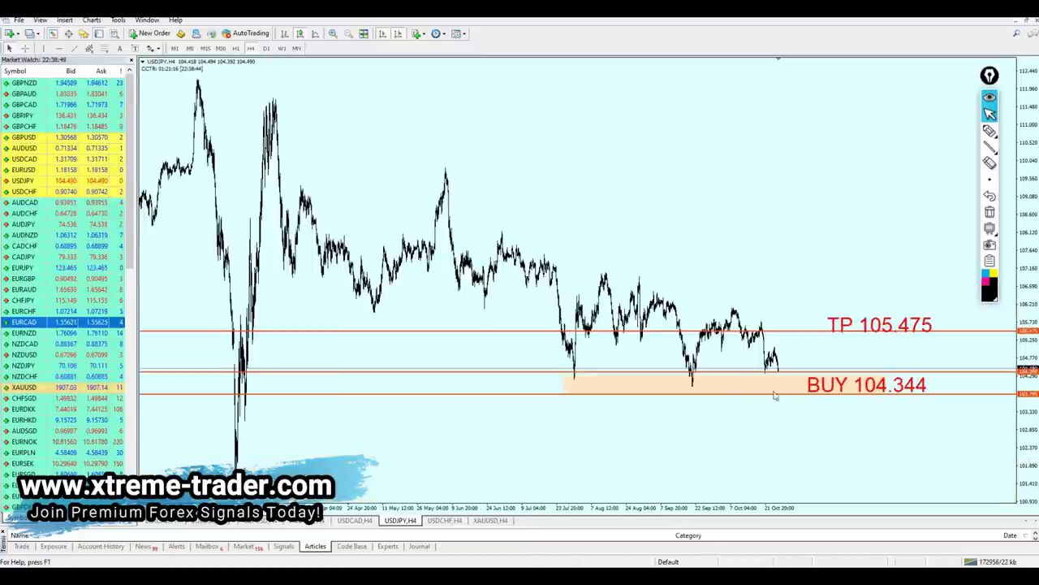
mouse_move(741, 393)
left_mouse_down()
mouse_move(745, 382)
mouse_move(746, 396)
left_mouse_up()
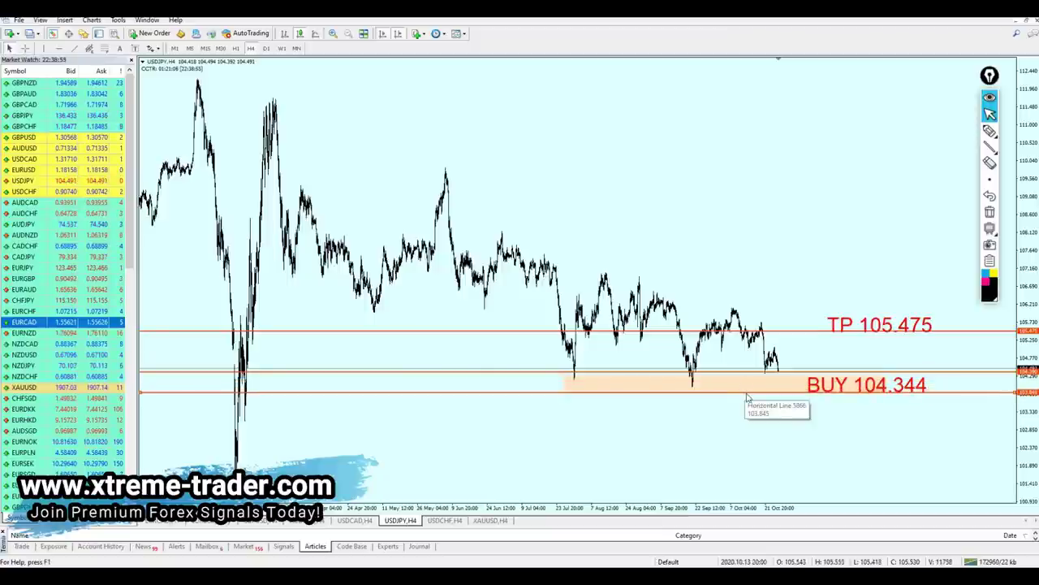
- Check the 104.390 line closely against the lows of the latest H4 candles with the crosshair
key("plus")
key("plus")
middle_click(778, 441)
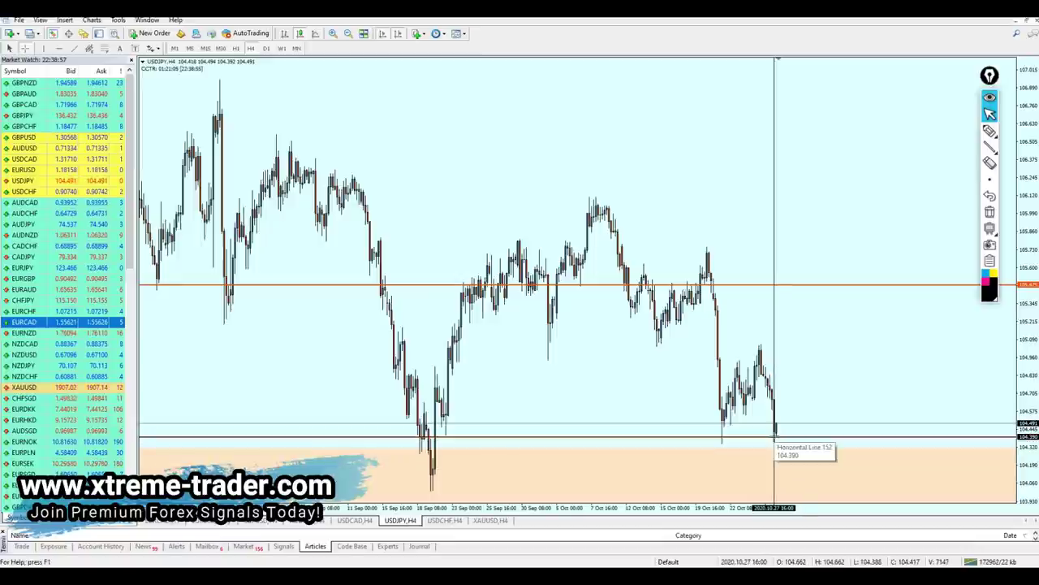
key("plus")
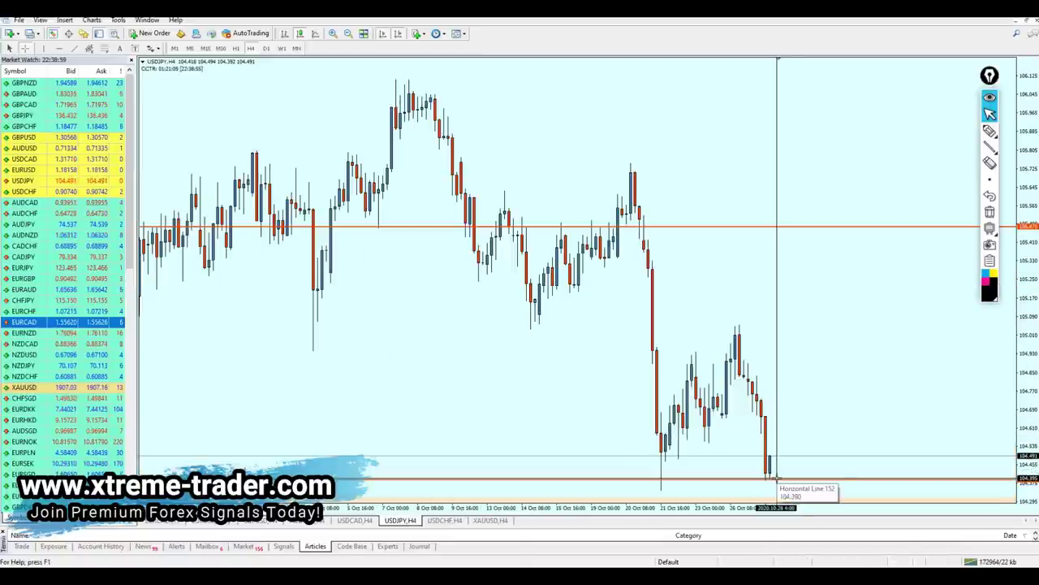
left_click_drag(777, 479, 777, 455)
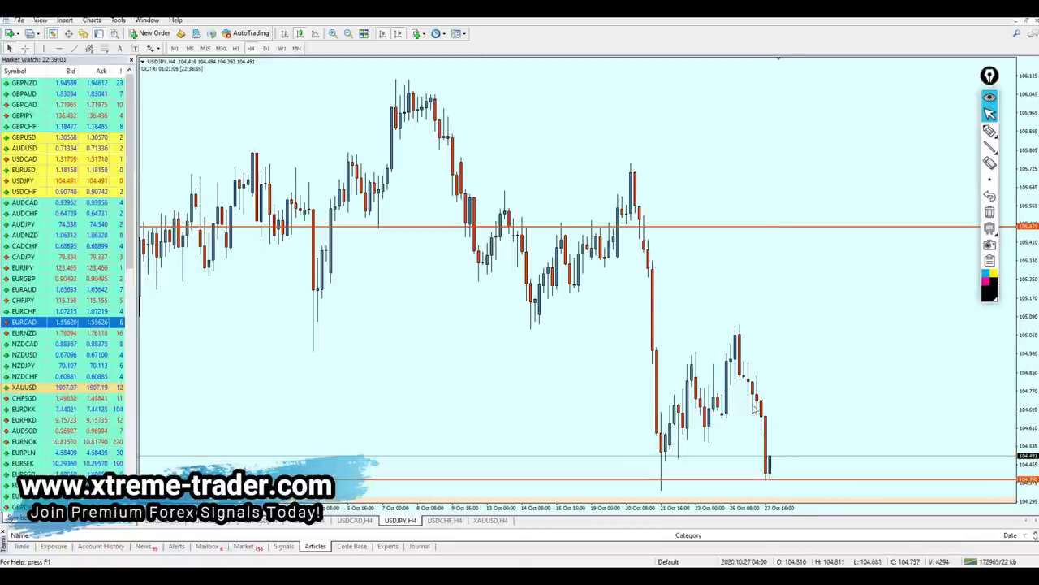
- Show USDJPY on the daily timeframe with its take-profit and buy levels in view
key("minus")
key("minus")
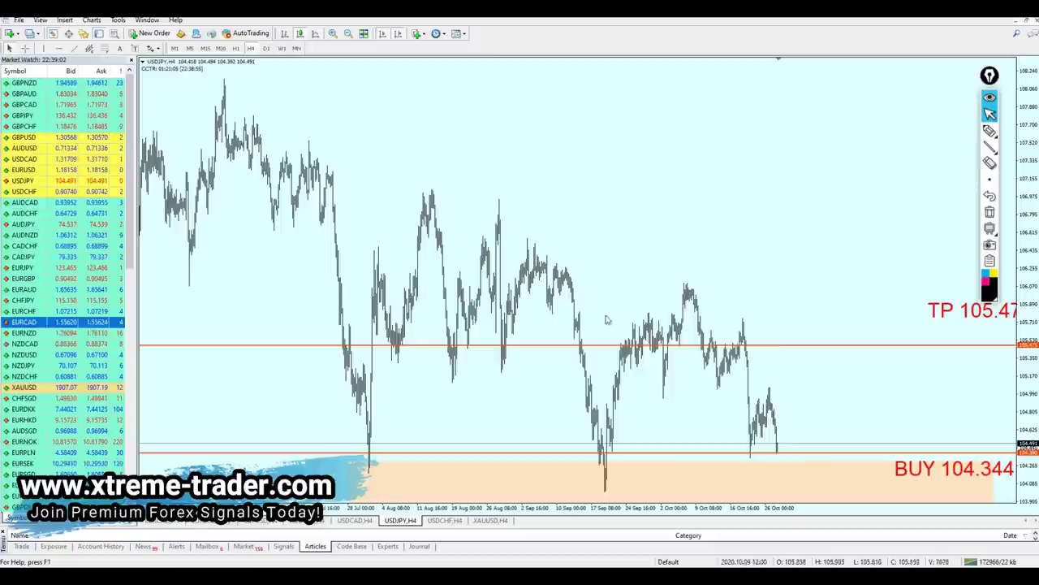
left_click(267, 49)
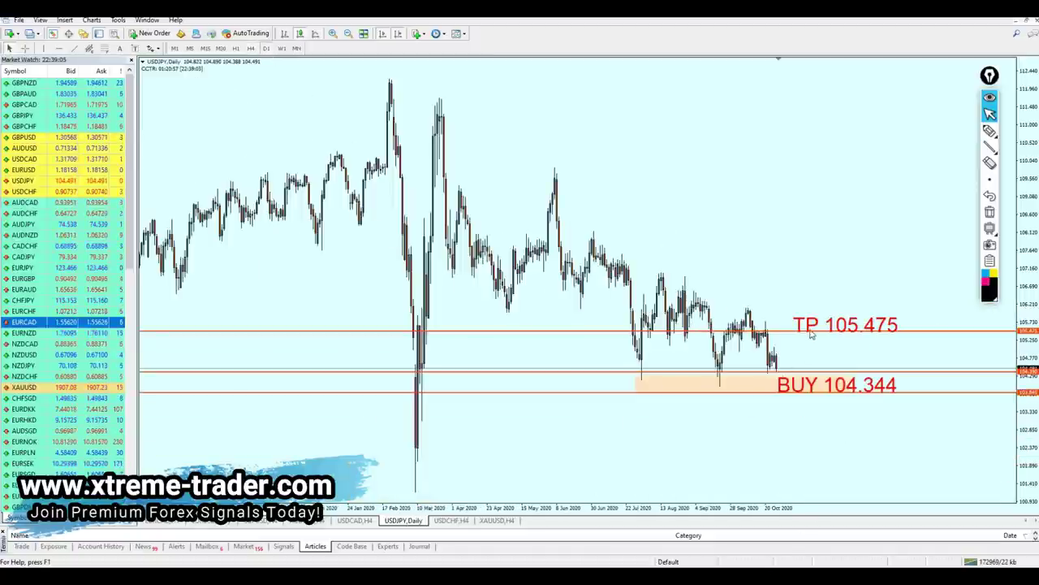
left_click_drag(825, 316, 828, 315)
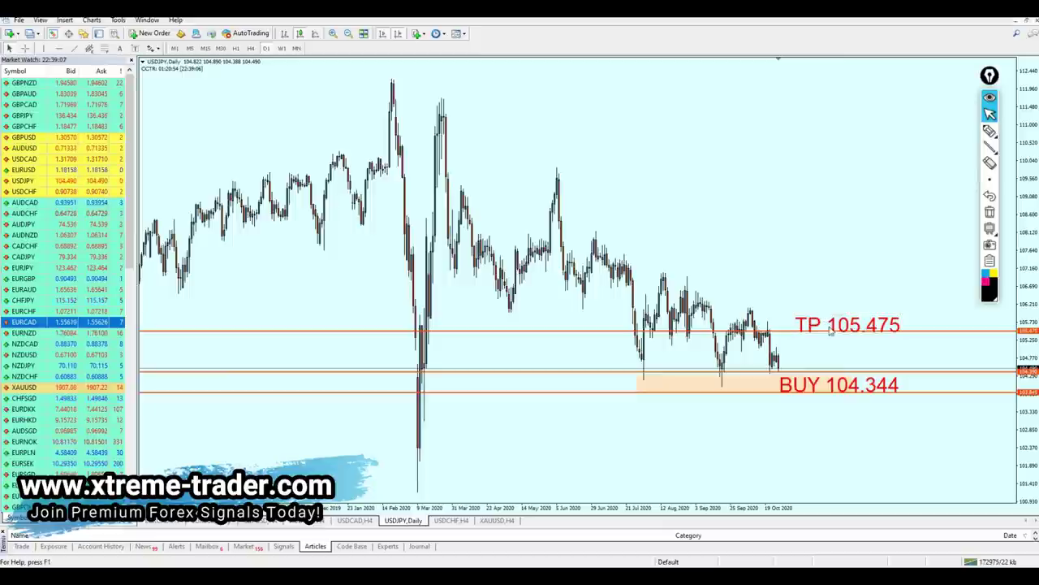
- Show USDCHF on the daily timeframe and examine its TP 0.91539 and BUY 0.89994 levels
left_click(451, 520)
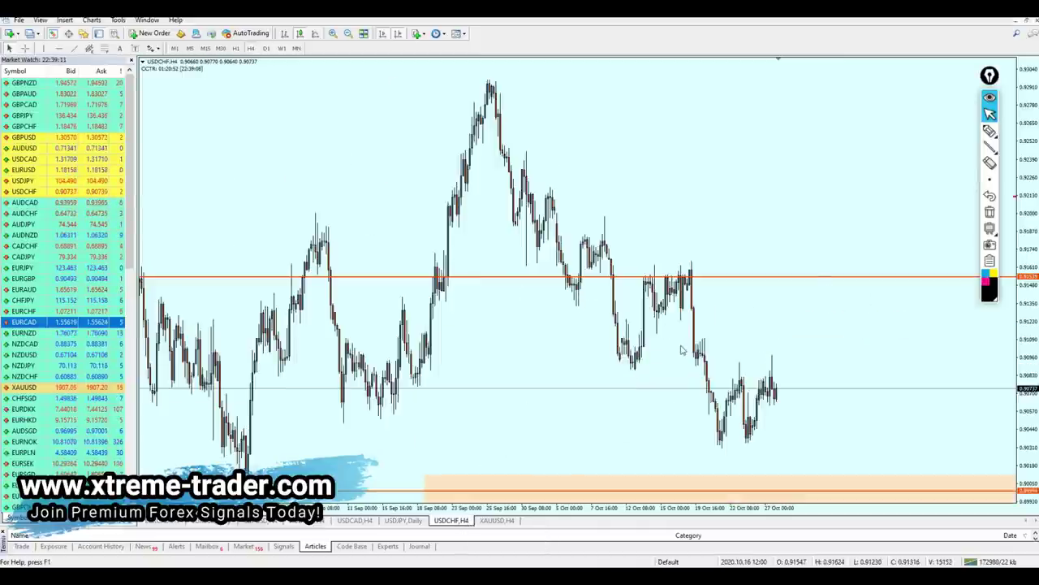
key("minus")
key("minus")
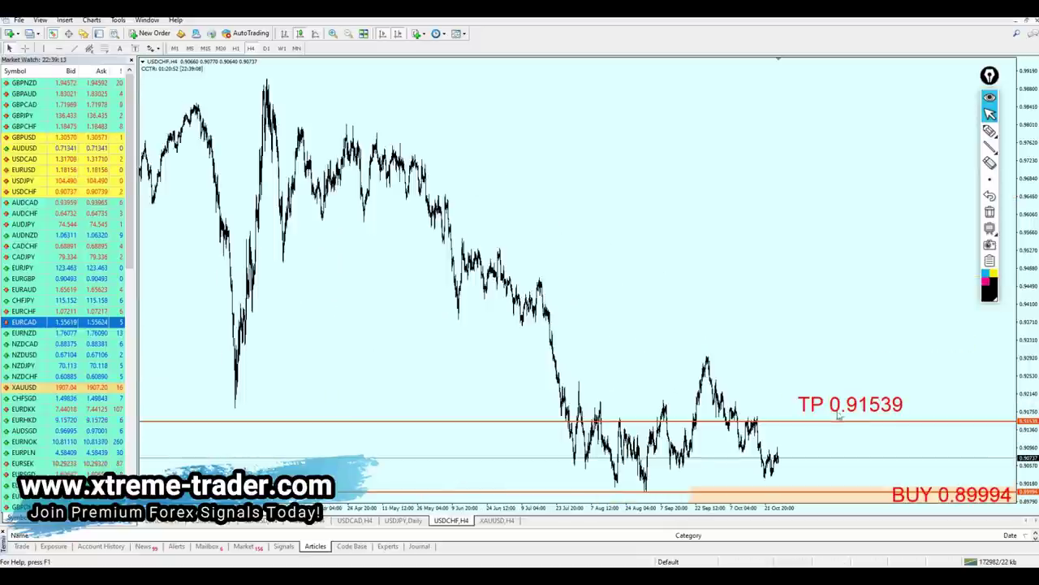
left_click(266, 48)
key("plus")
key("plus")
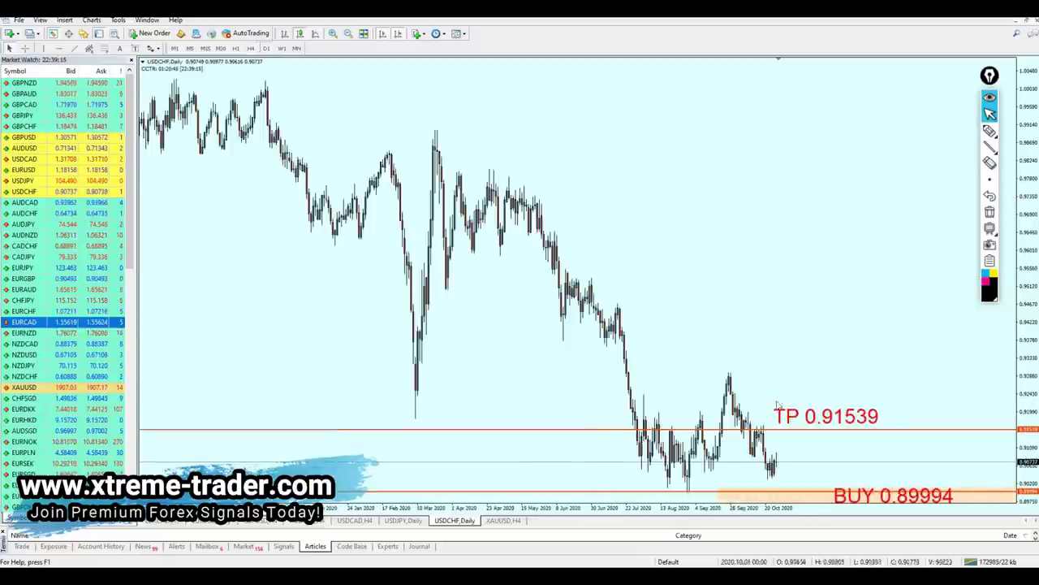
key("plus")
key("minus")
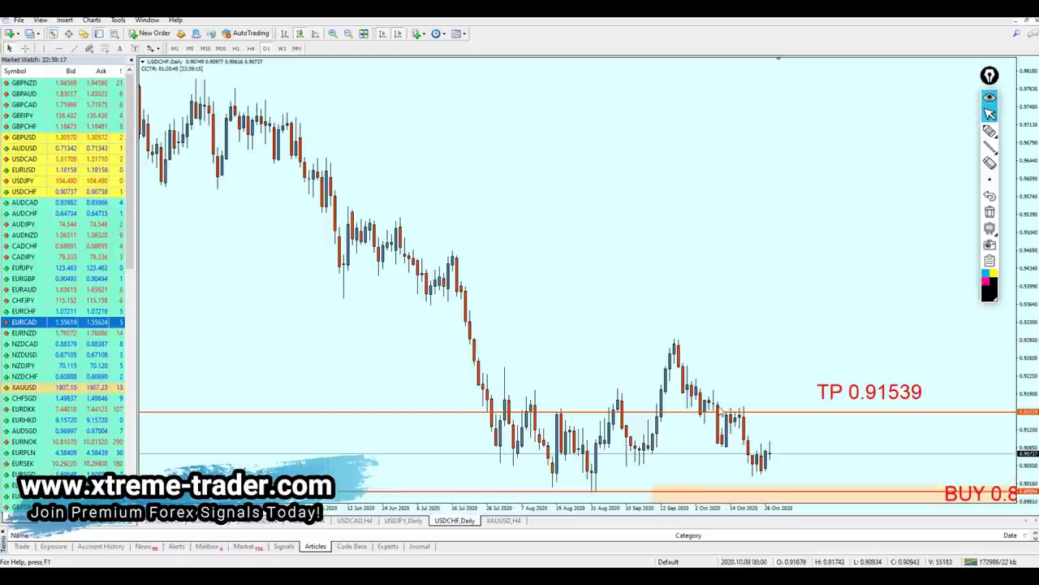
- Add a horizontal line on the USDCHF daily chart at about 0.9086, level with the mid-September and early-October lows
left_click(57, 48)
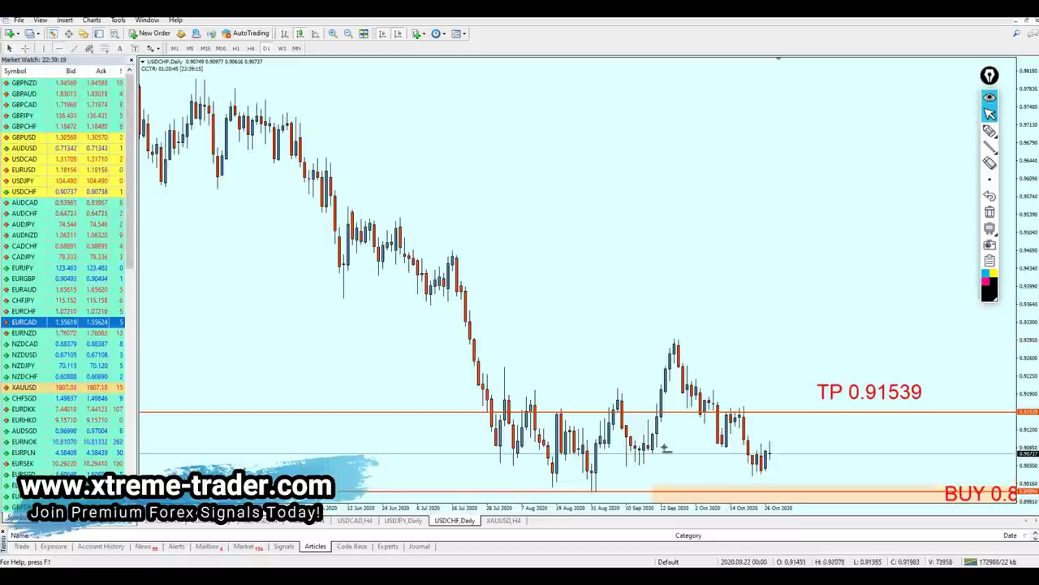
left_click(666, 446)
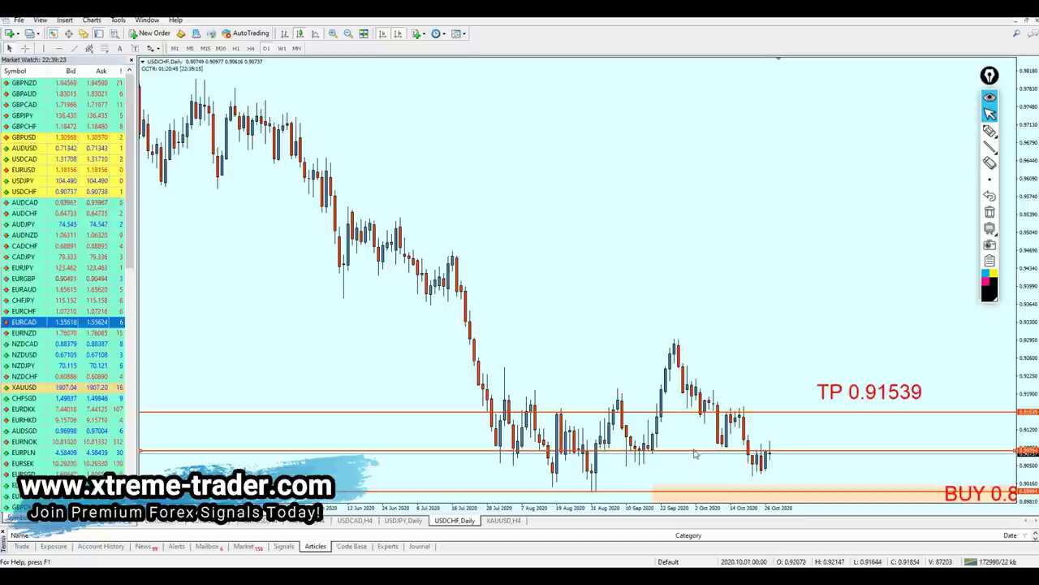
left_click_drag(694, 450, 693, 447)
- Circle the candle groups along the new USDCHF line, sketch a drop into the orange buy zone, and erase the ink
left_click(990, 132)
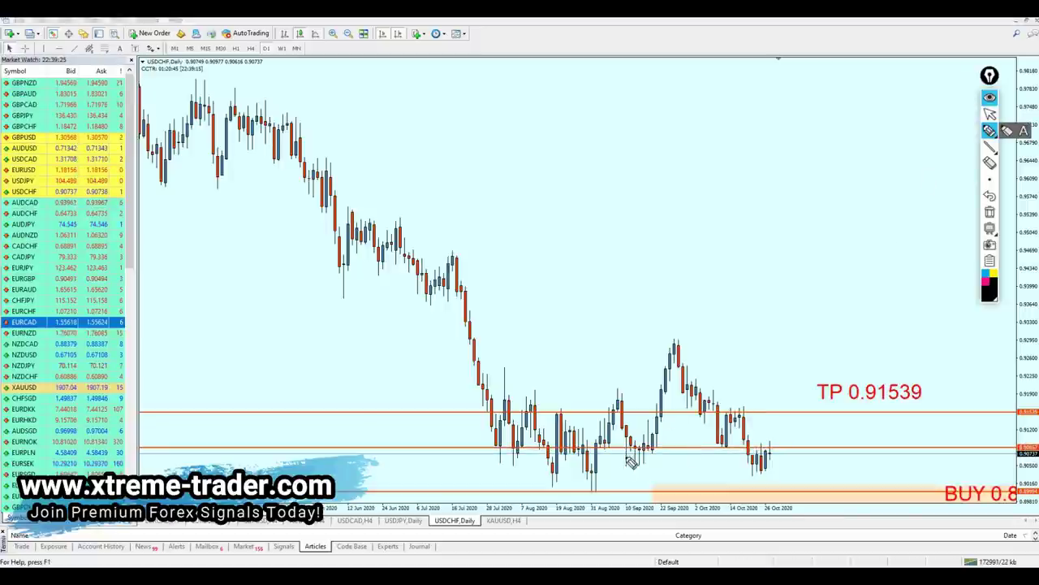
mouse_move(632, 463)
left_mouse_down()
mouse_move(656, 429)
mouse_move(653, 469)
left_mouse_up()
mouse_move(725, 456)
left_mouse_down()
mouse_move(718, 461)
mouse_move(747, 448)
mouse_move(765, 457)
left_mouse_up()
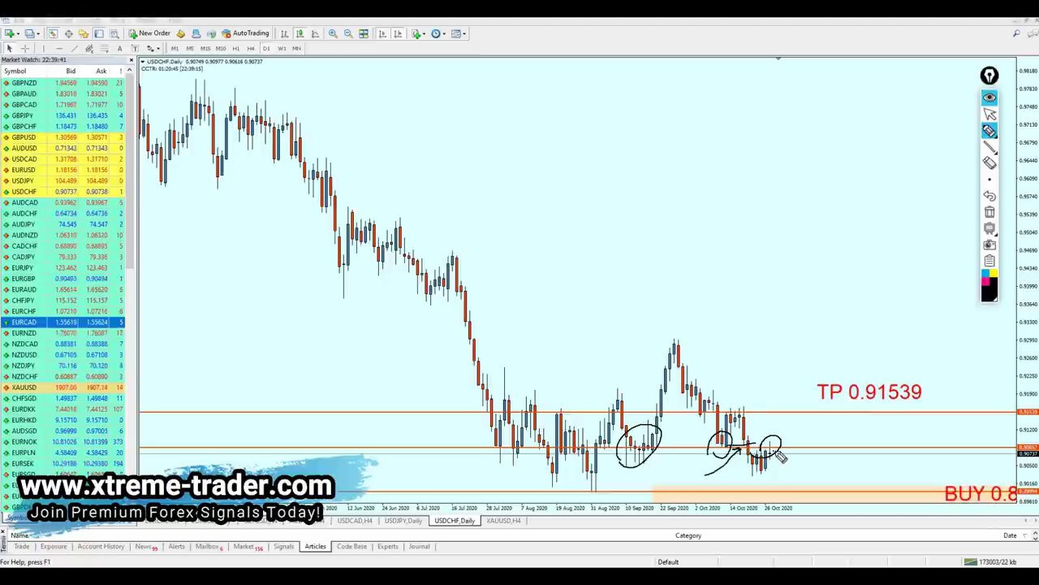
left_click_drag(777, 453, 818, 505)
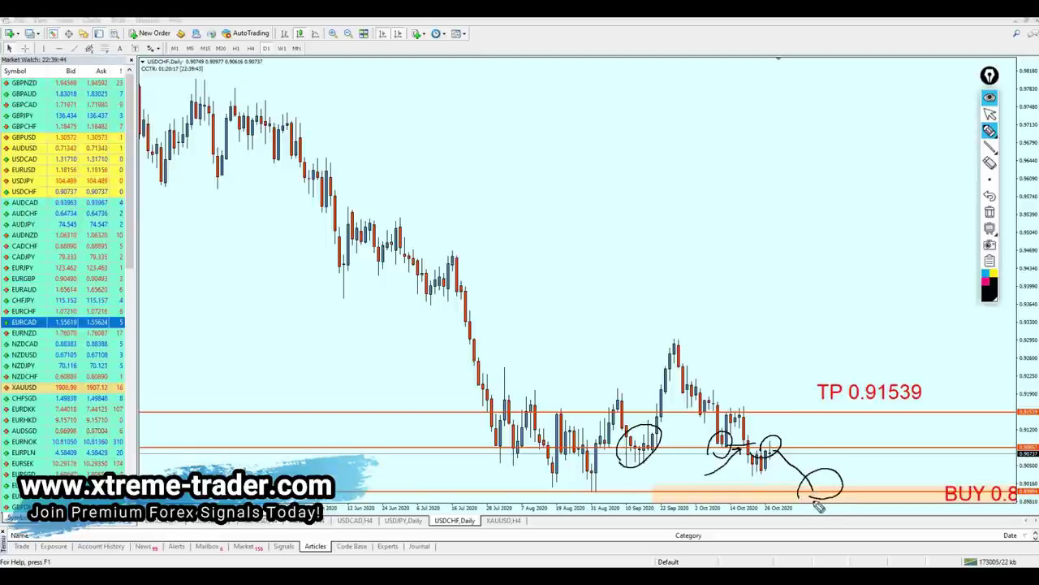
left_click(989, 114)
left_click_drag(781, 447, 809, 485)
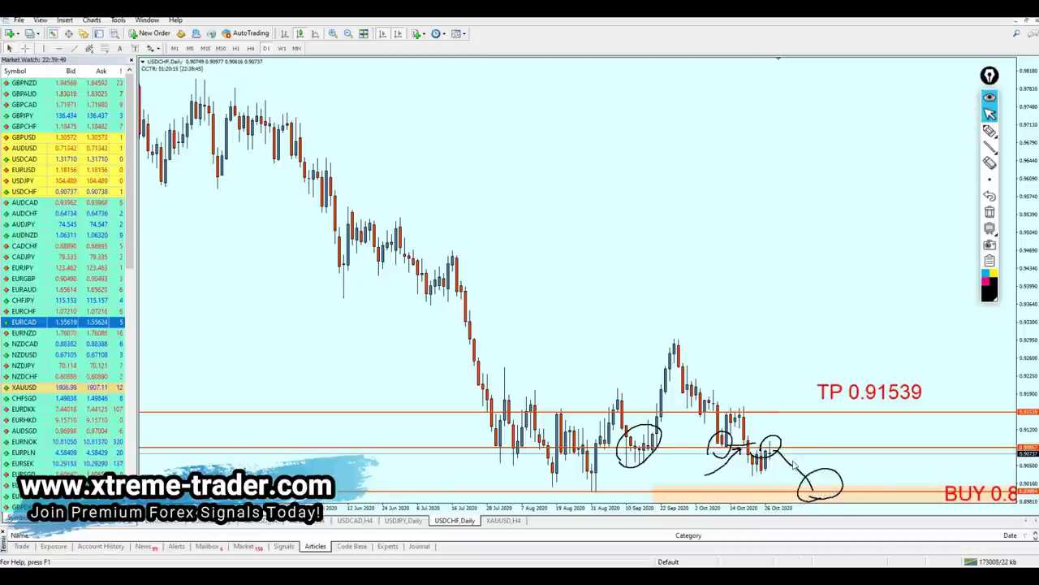
left_click(990, 228)
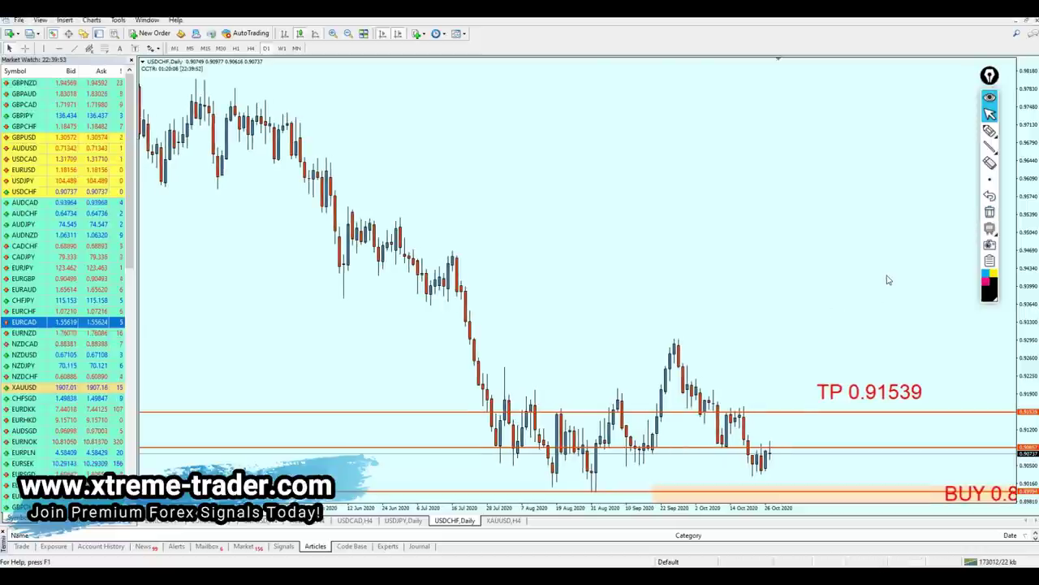
- Sketch the USDCHF fall from the middle line to the circled late-August low's level, and erase the ink
left_click(990, 129)
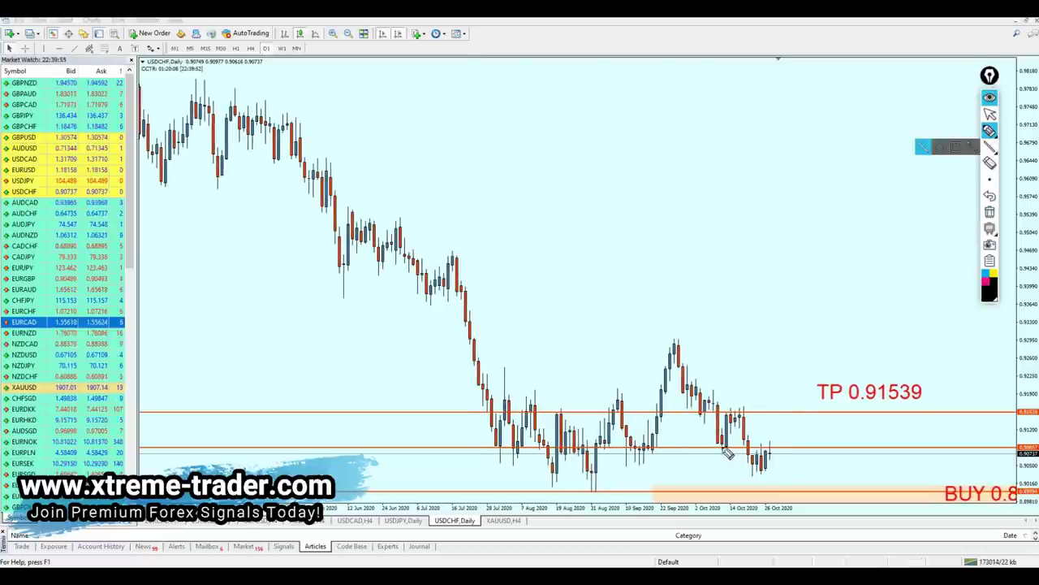
mouse_move(709, 448)
left_mouse_down()
mouse_move(795, 447)
mouse_move(780, 463)
mouse_move(785, 487)
left_mouse_up()
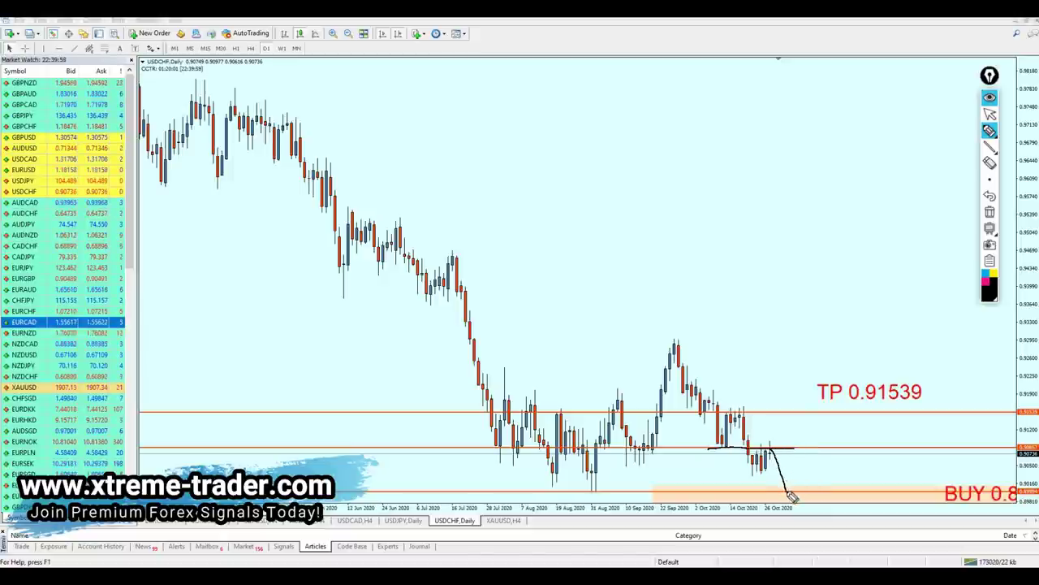
left_click_drag(607, 505, 615, 510)
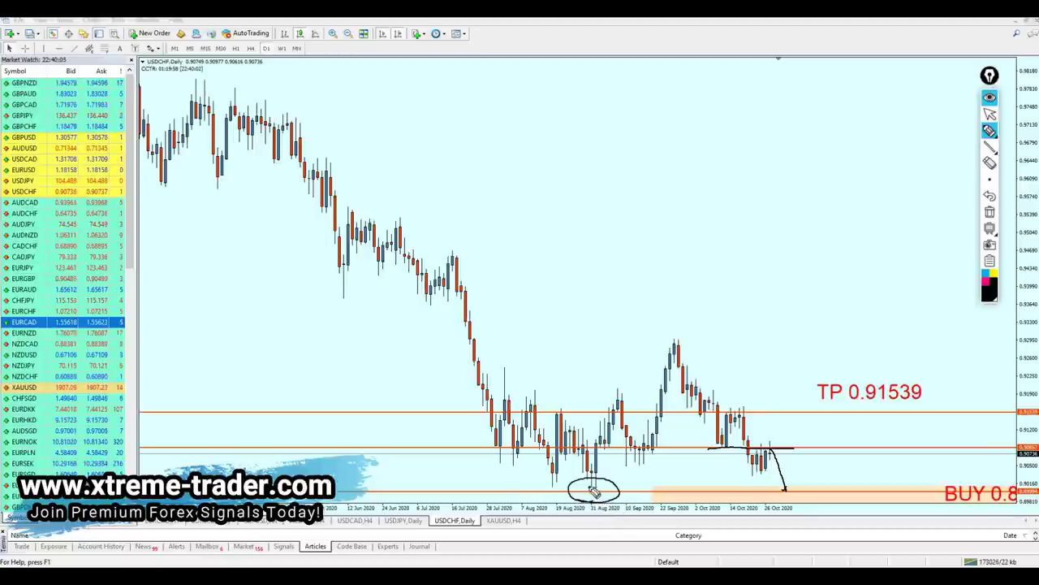
left_click_drag(619, 496, 822, 497)
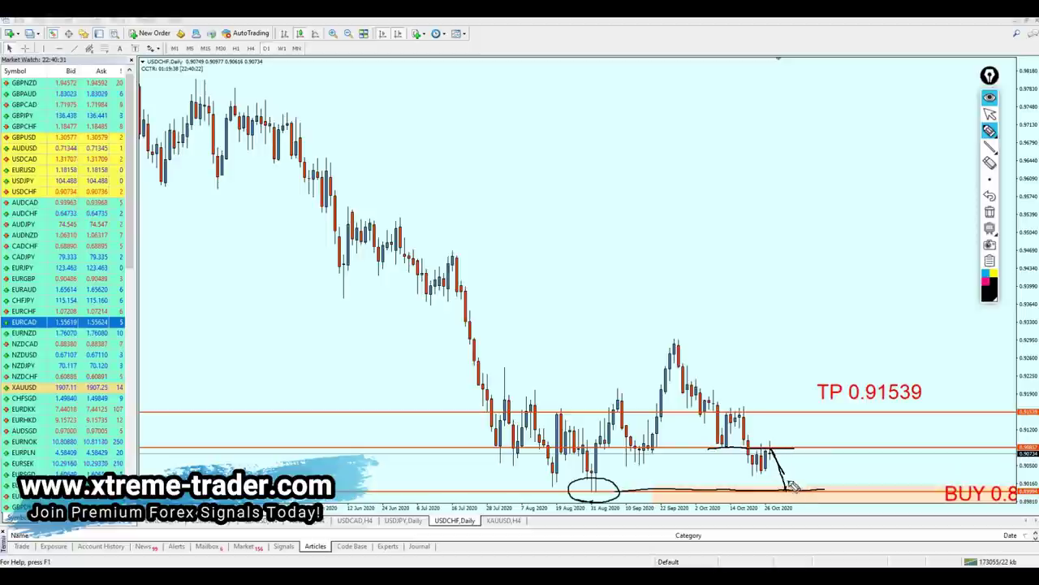
left_click_drag(792, 485, 792, 490)
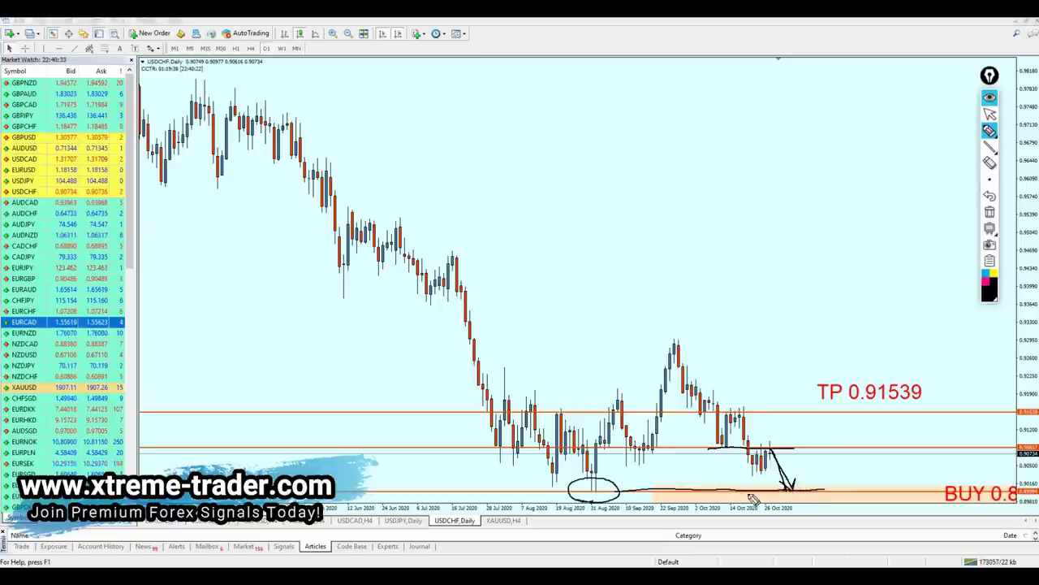
left_click_drag(622, 493, 828, 490)
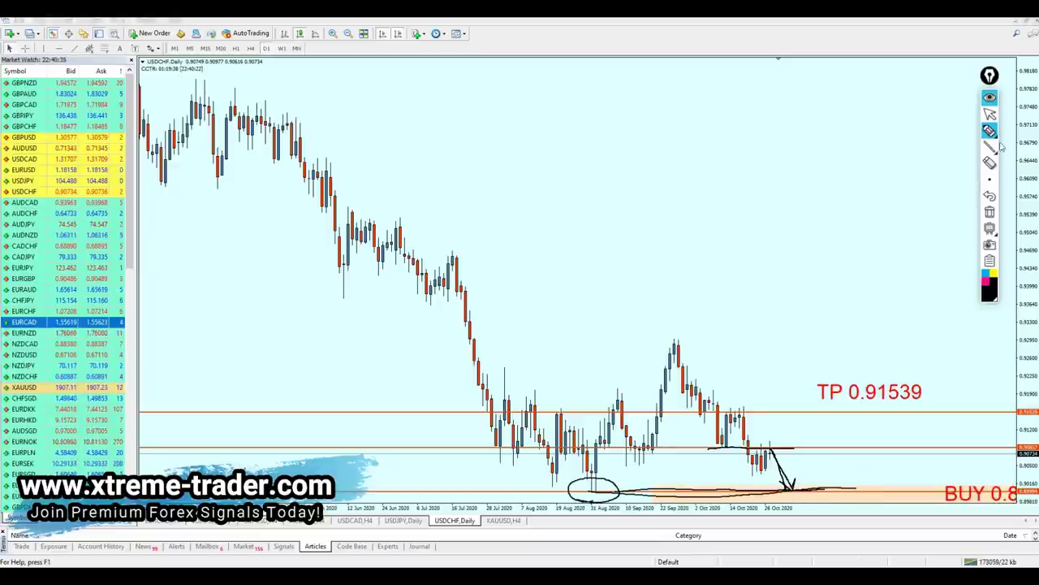
left_click(990, 114)
left_click(990, 212)
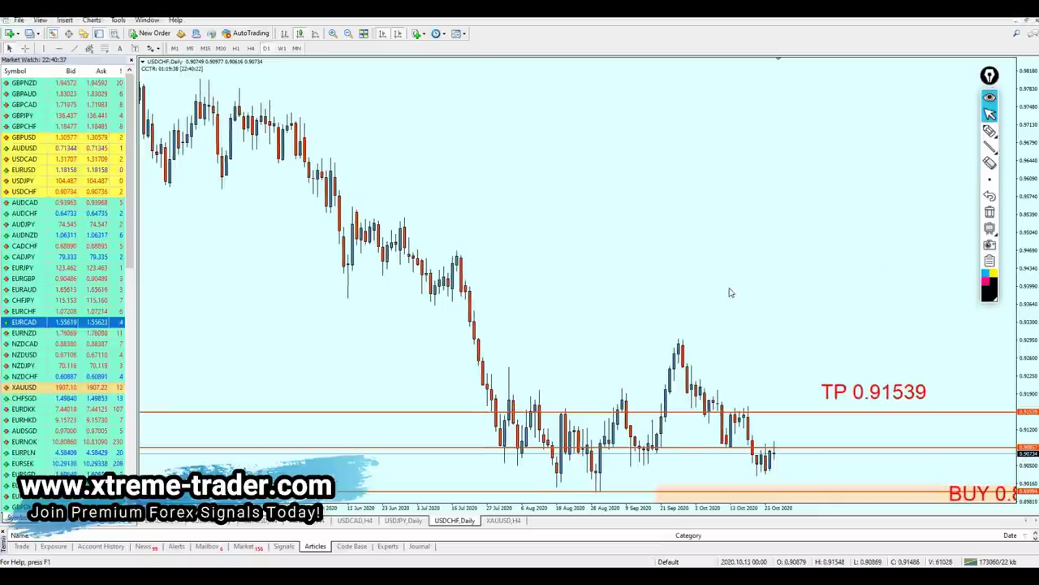
- Move the BUY 0.89994 label above the orange zone on the USDCHF daily chart
key("minus")
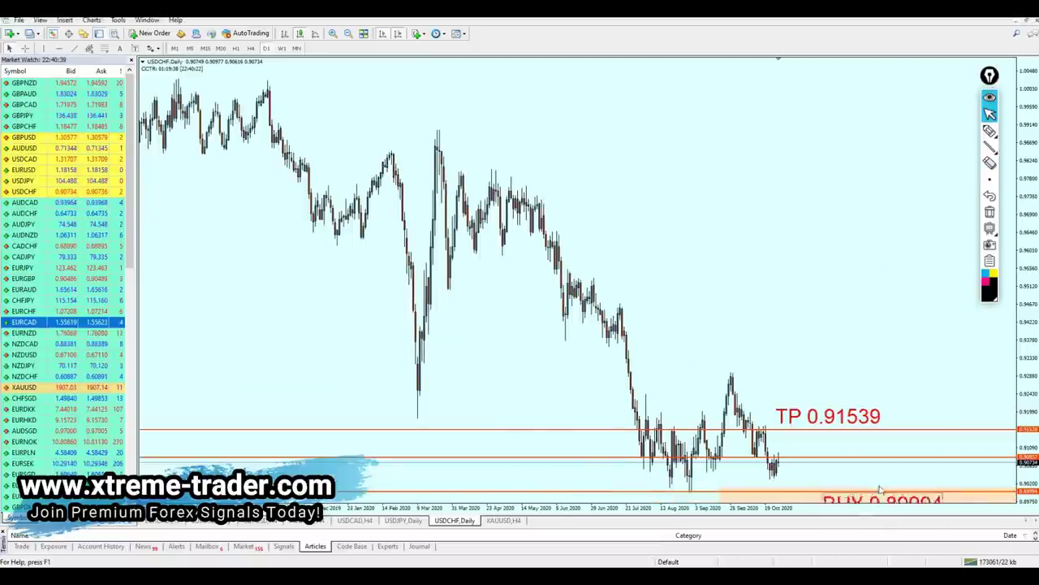
key("plus")
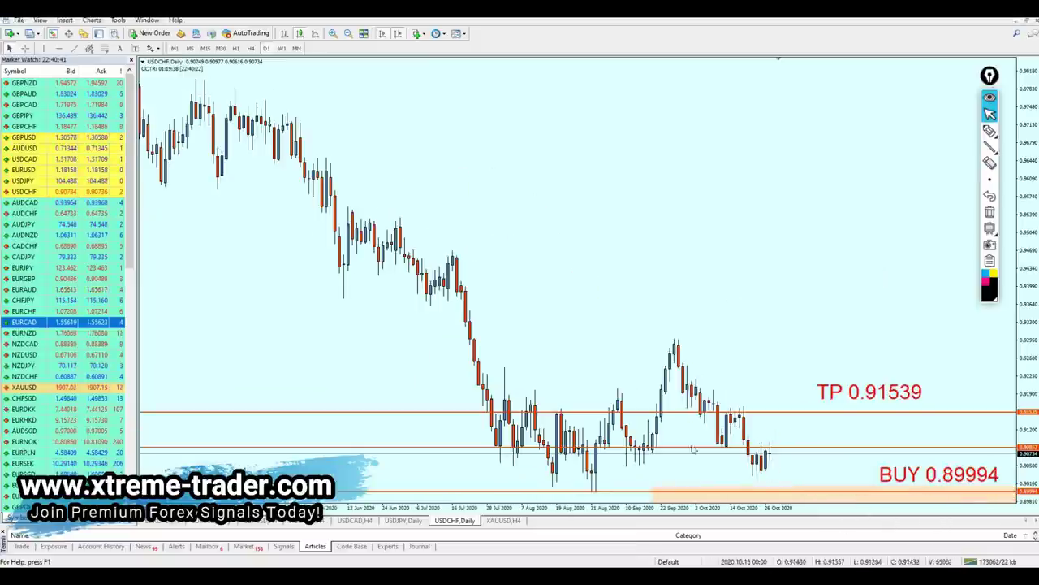
- Show XAUUSD on H4 and examine the latest candles against the BUY 1894.99 and TP 1954.45 levels
left_click(515, 521)
key("minus")
key("minus")
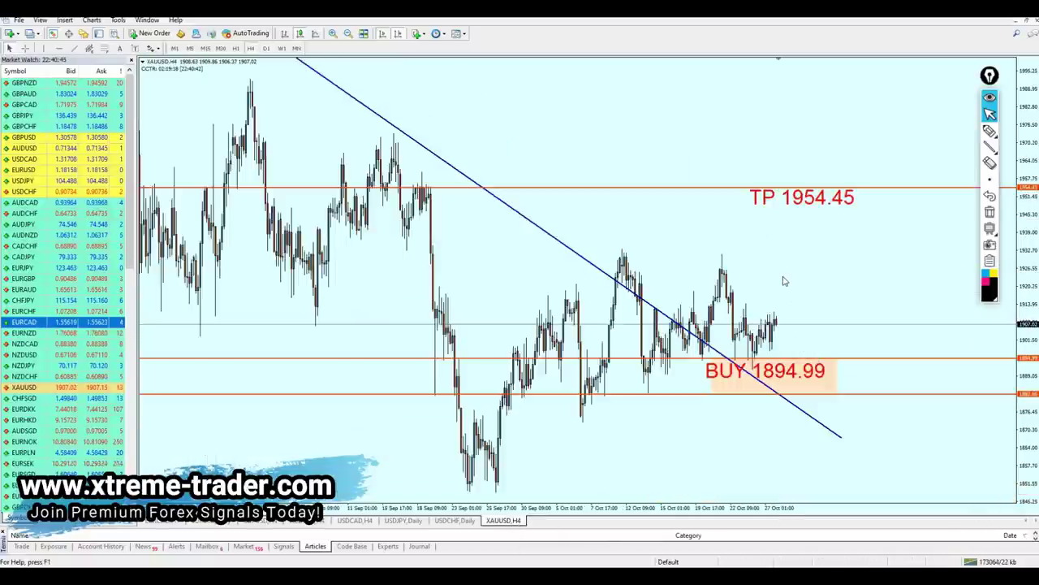
key("plus")
key("plus")
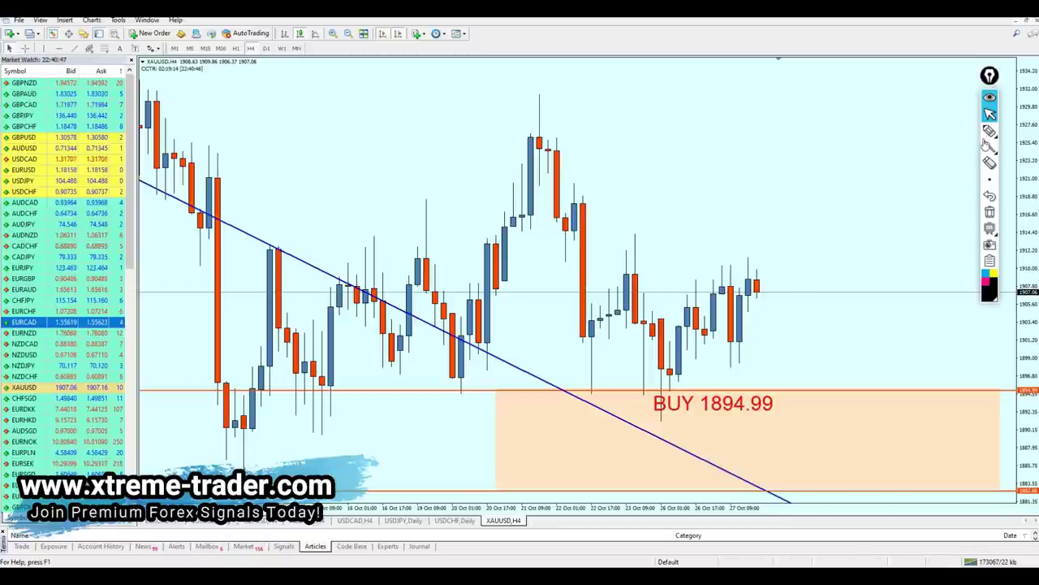
- Circle the 26 October lows at the XAUUSD 1894.99 buy line and erase the ink
left_click(990, 131)
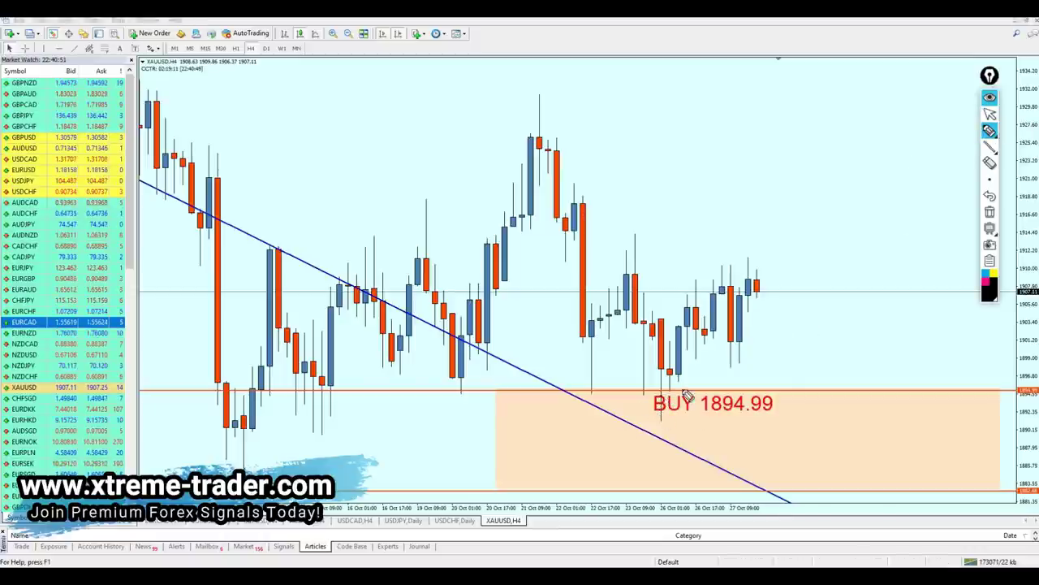
left_click_drag(682, 388, 680, 392)
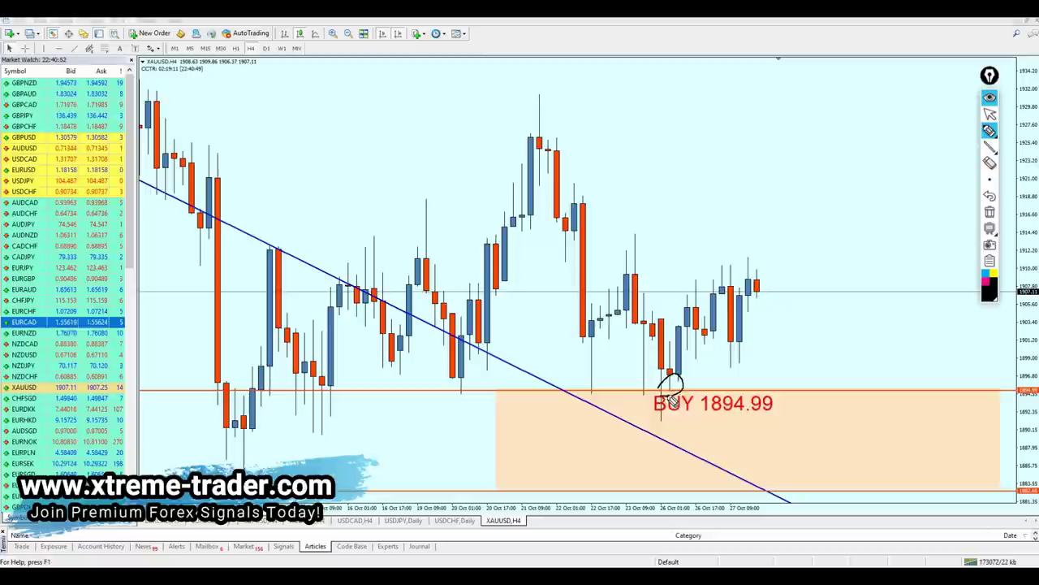
left_click(990, 113)
left_click(990, 212)
- Measure from the 1894.99 buy line down to the 26 October low and up to the latest high on XAUUSD
middle_click(665, 409)
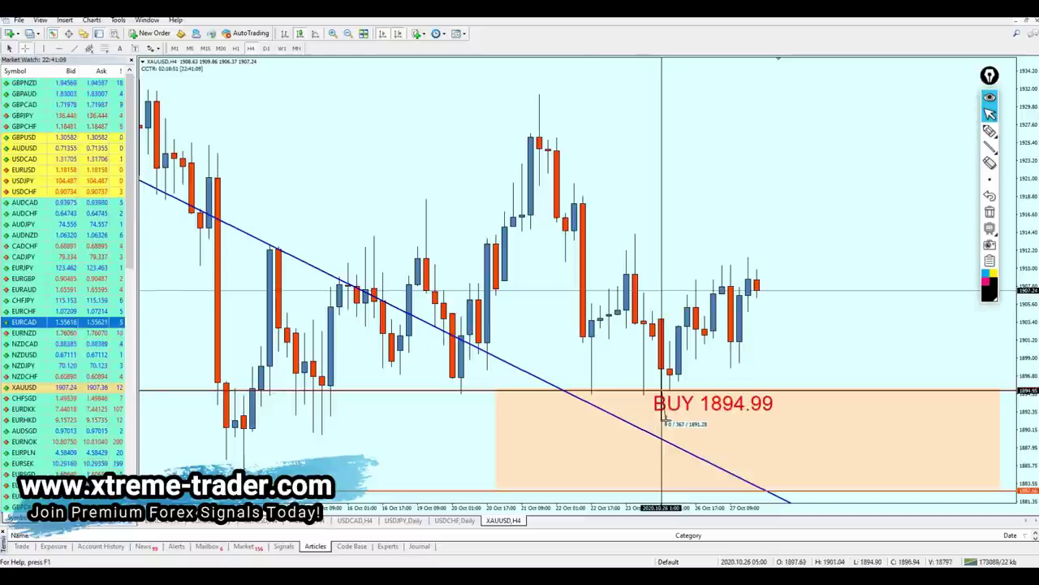
left_click_drag(664, 390, 755, 261)
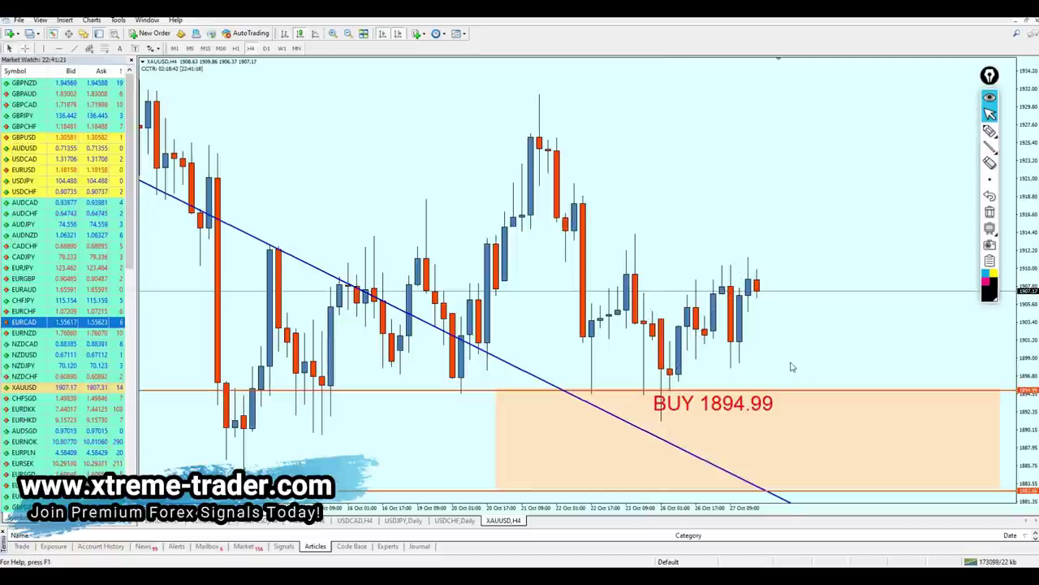
- Add a horizontal line on XAUUSD H4 at about 1911.4, along the latest candle highs
key("minus")
key("minus")
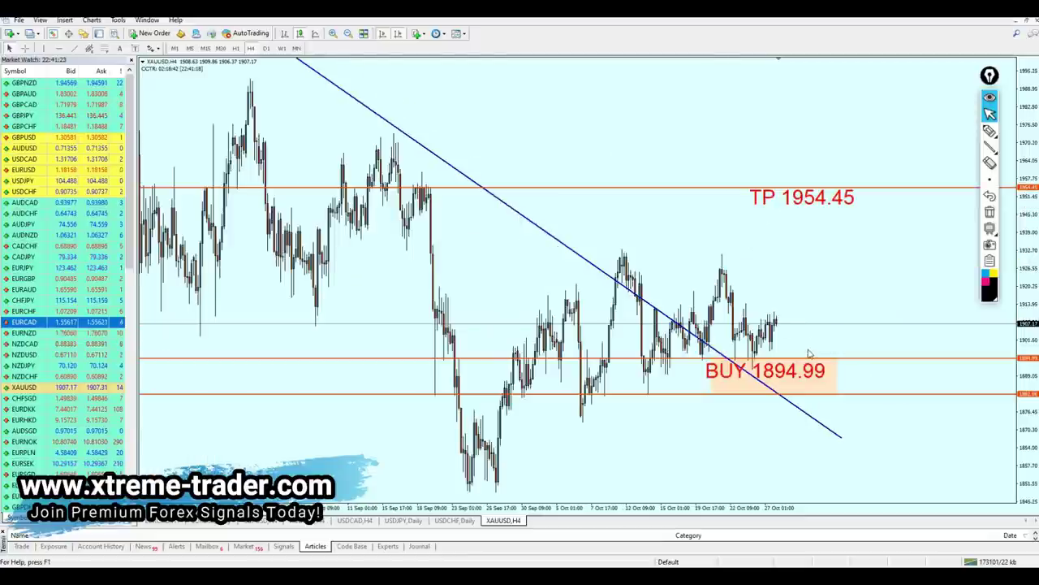
key("plus")
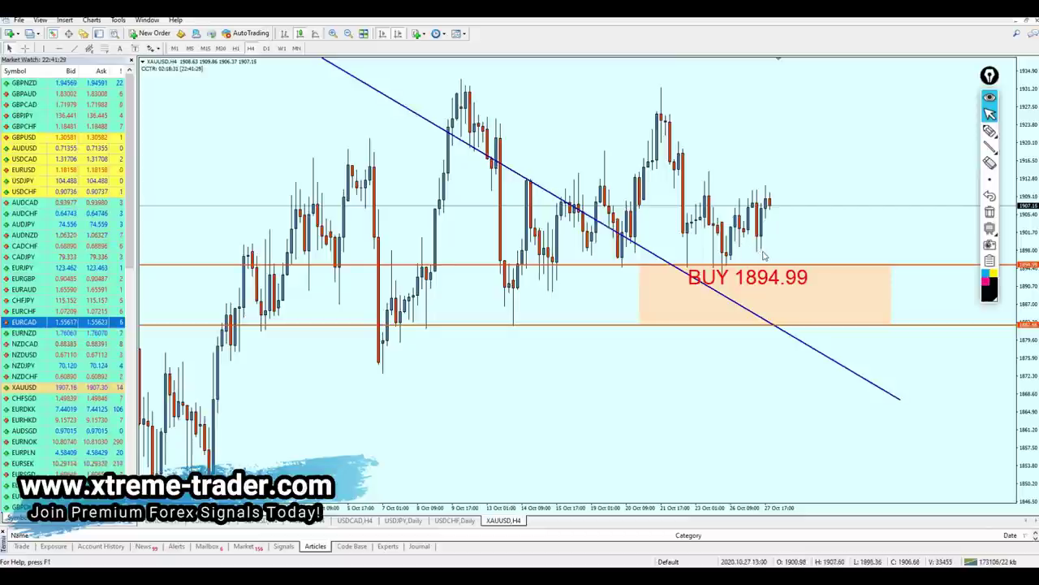
left_click(58, 48)
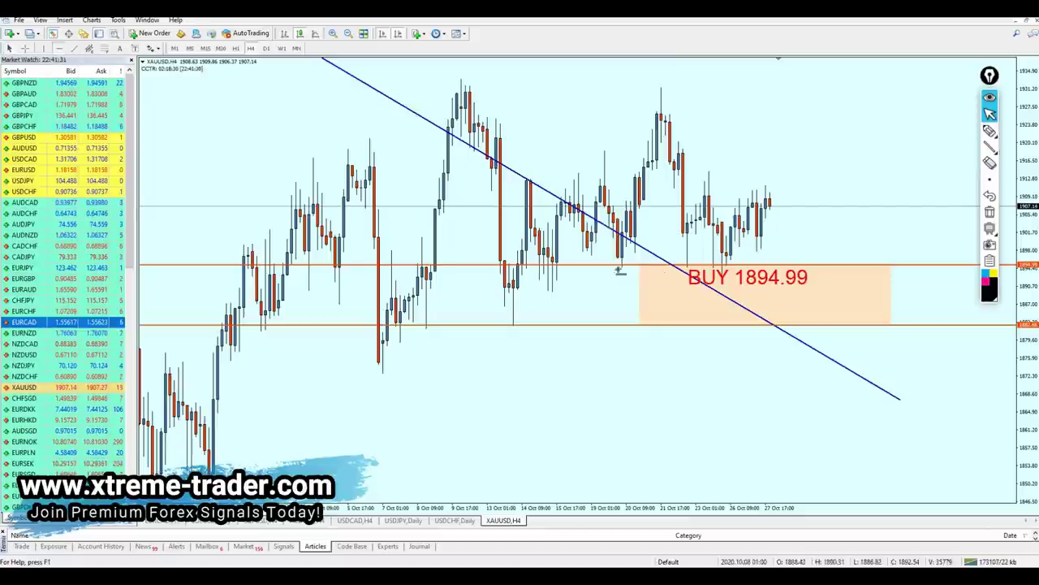
left_click(649, 241)
left_click_drag(648, 242, 656, 188)
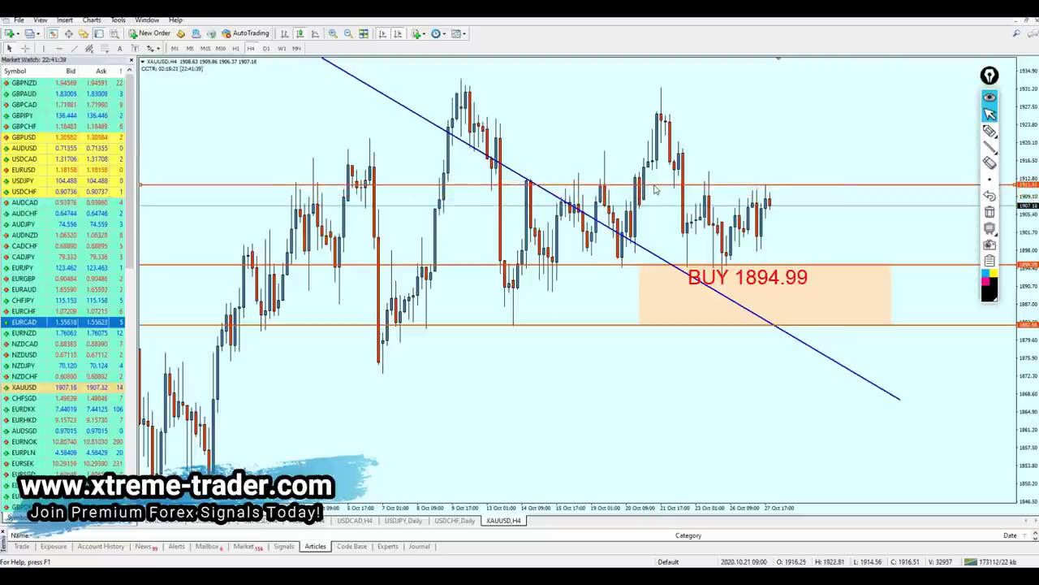
- Outline the three sideways price ranges between the 1894.99 line and the new upper line on XAUUSD, and erase the ink
left_click(989, 132)
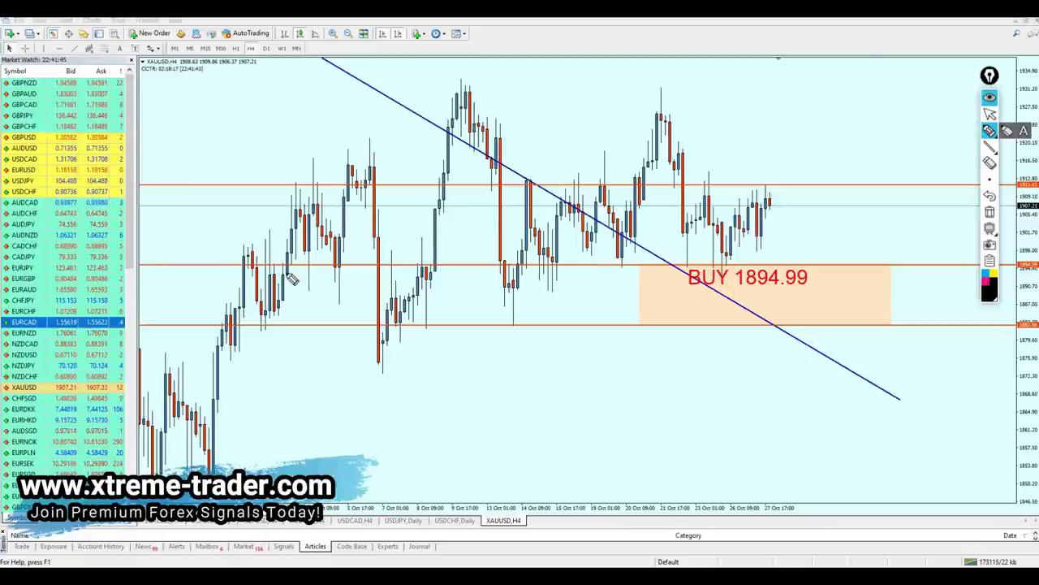
mouse_move(291, 277)
left_mouse_down()
mouse_move(321, 272)
mouse_move(277, 258)
mouse_move(286, 273)
left_mouse_up()
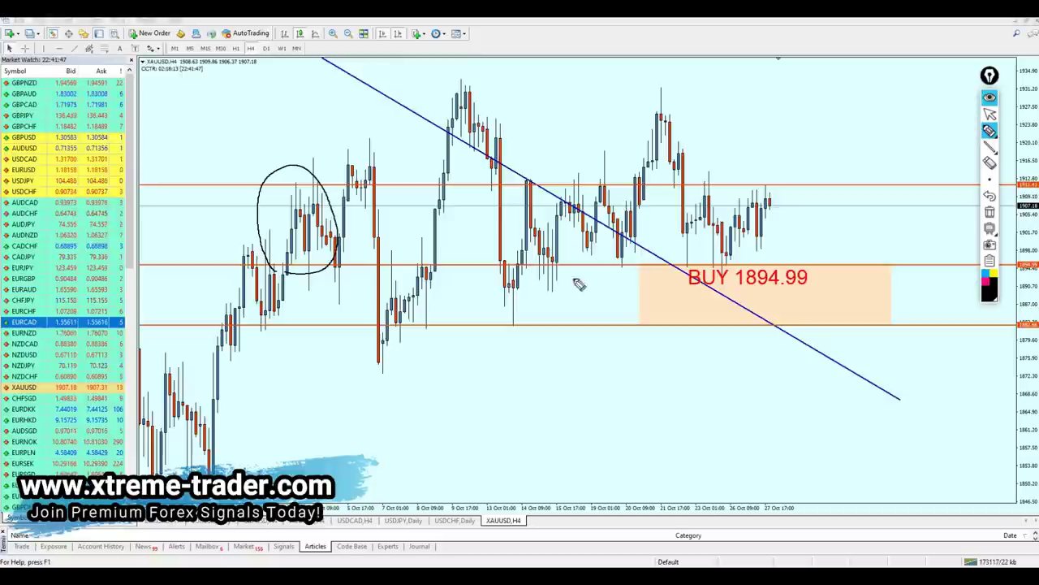
mouse_move(520, 276)
left_mouse_down()
mouse_move(609, 156)
mouse_move(521, 274)
left_mouse_up()
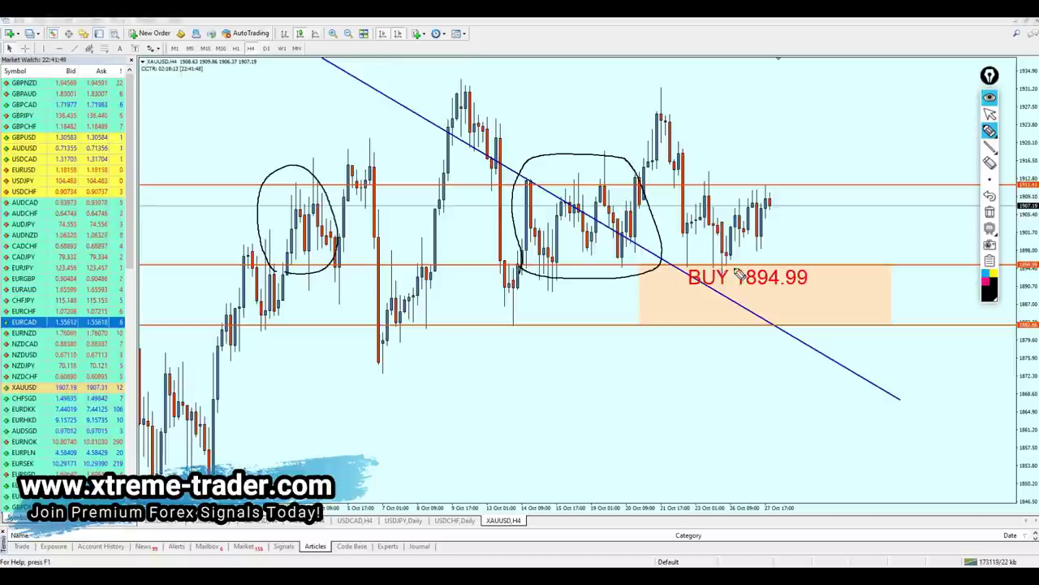
mouse_move(694, 173)
left_mouse_down()
mouse_move(885, 271)
mouse_move(701, 286)
mouse_move(703, 179)
left_mouse_up()
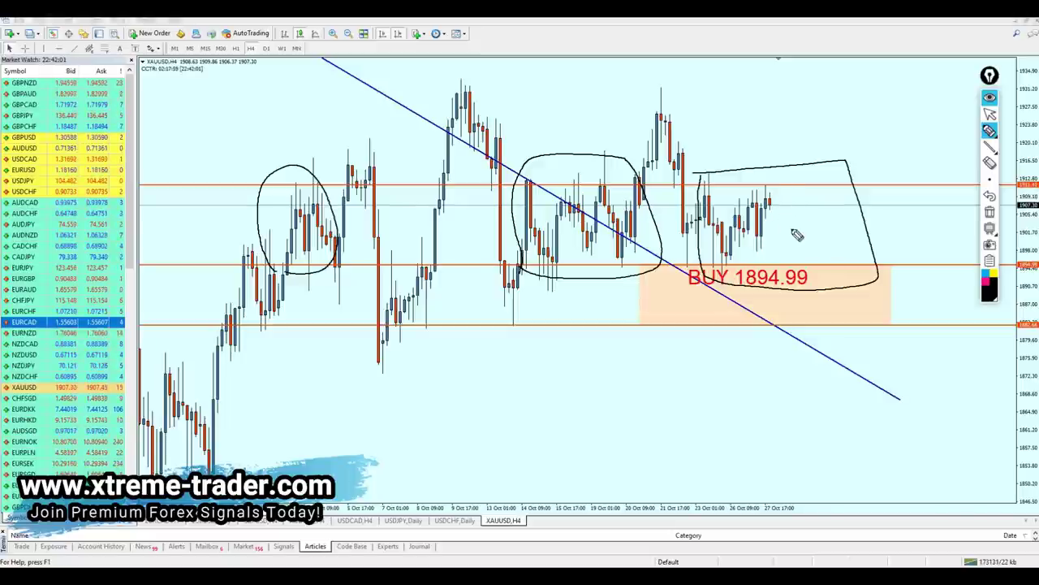
left_click(990, 113)
left_click(990, 211)
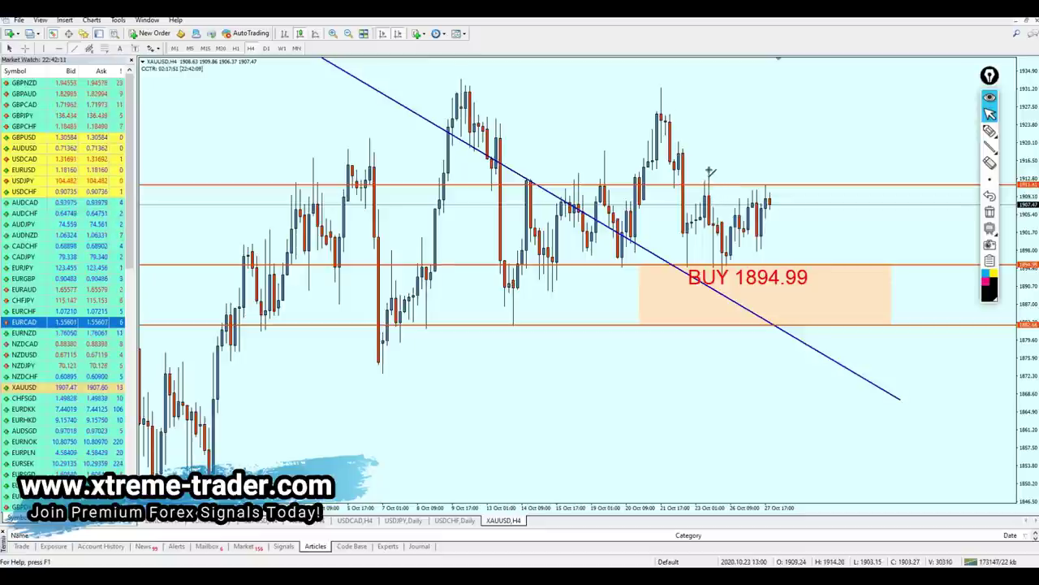
- Draw two converging trendlines on XAUUSD H4, along the highs from 23 October and the lows from 26 October
left_click_drag(711, 172, 817, 198)
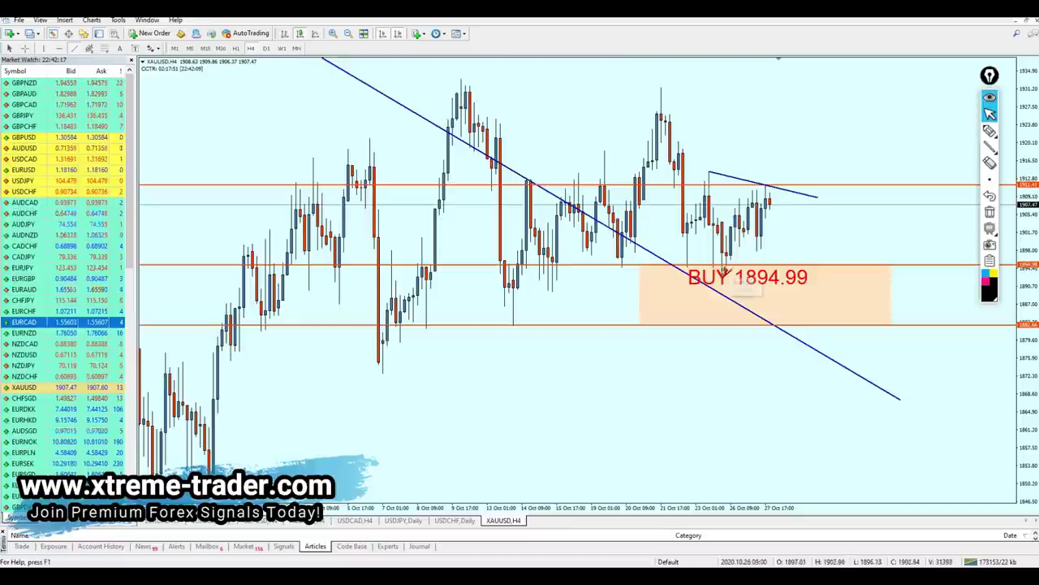
left_click_drag(725, 273, 818, 203)
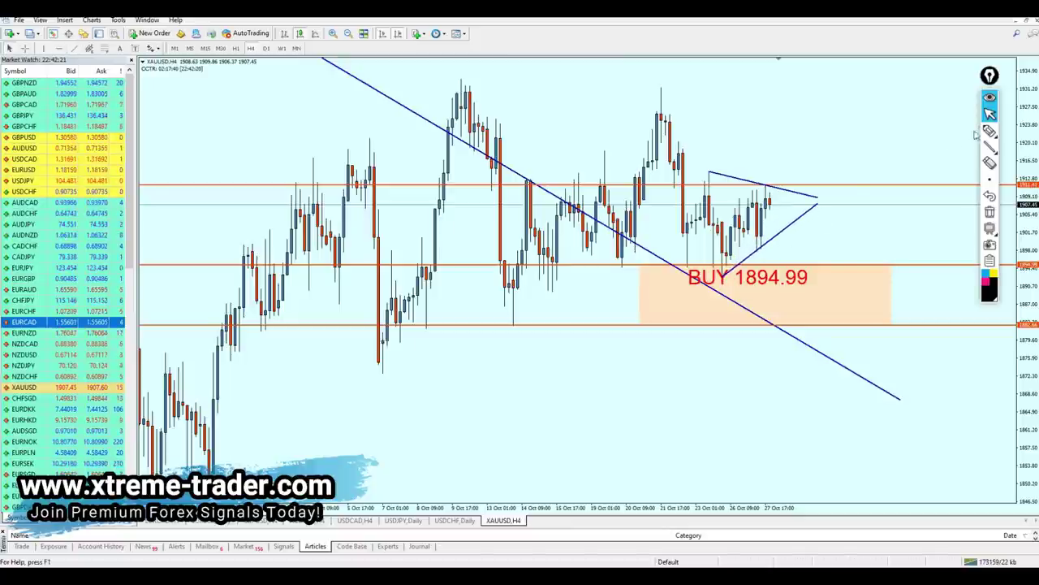
- Sketch in ink a narrowing zigzag inside the converging trendlines with an upward breakout arrow, and erase the ink
left_click(990, 131)
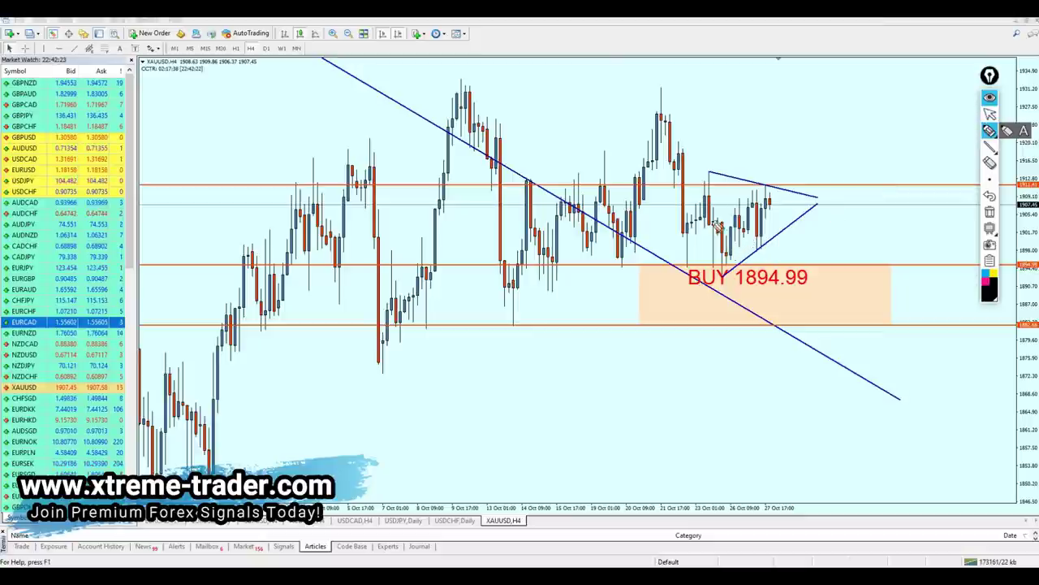
mouse_move(708, 174)
left_mouse_down()
mouse_move(727, 247)
mouse_move(768, 196)
mouse_move(778, 225)
mouse_move(798, 226)
mouse_move(810, 209)
left_mouse_up()
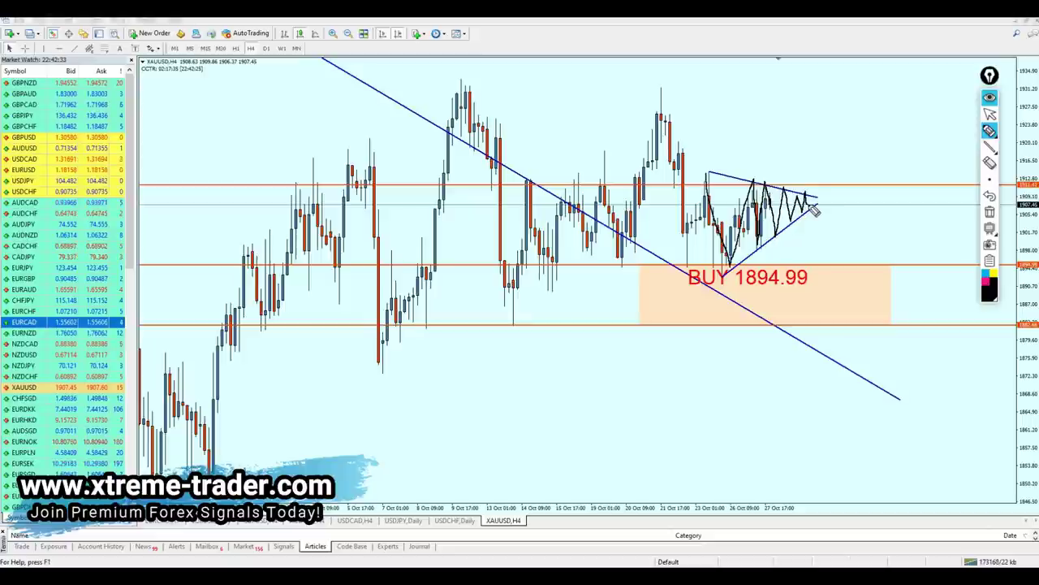
left_click_drag(812, 208, 813, 175)
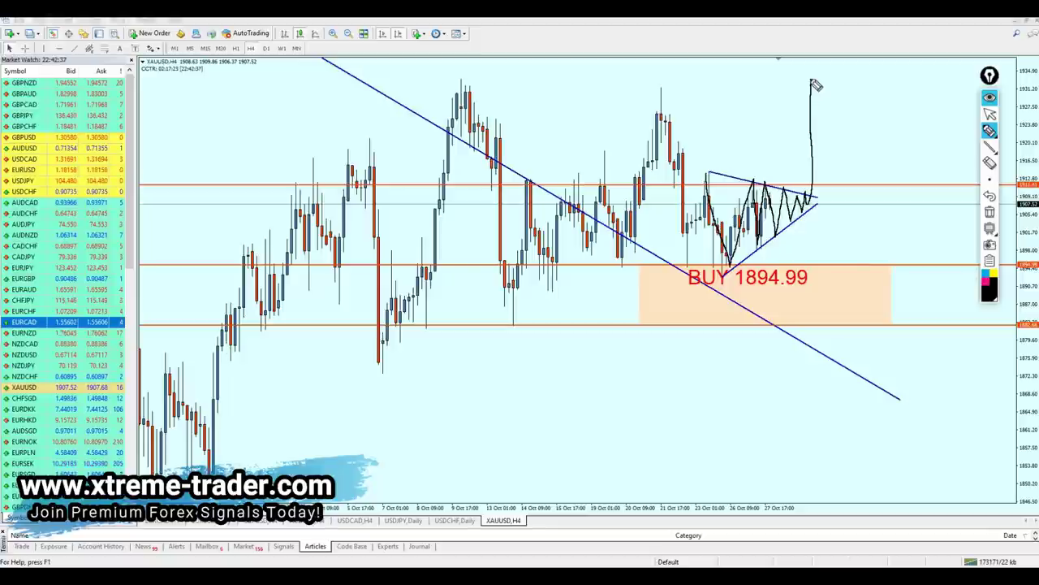
mouse_move(811, 80)
left_mouse_down()
mouse_move(802, 81)
mouse_move(820, 99)
left_mouse_up()
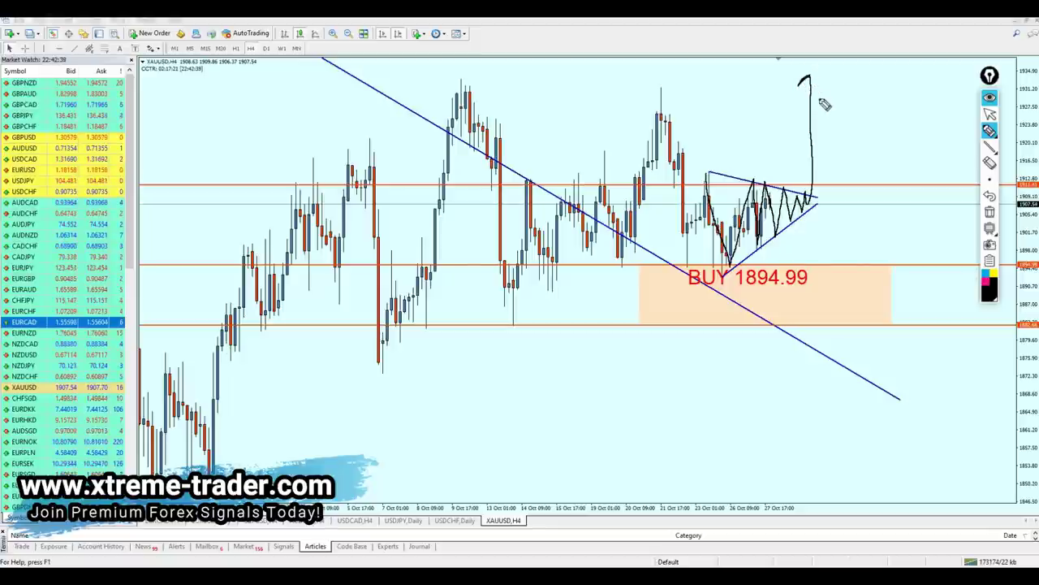
left_click(990, 115)
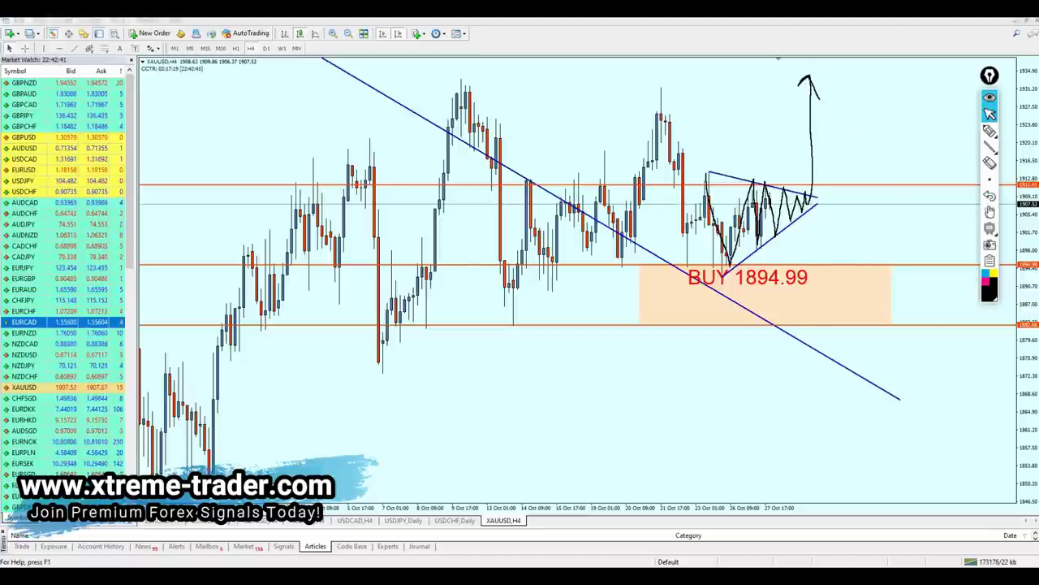
left_click(990, 212)
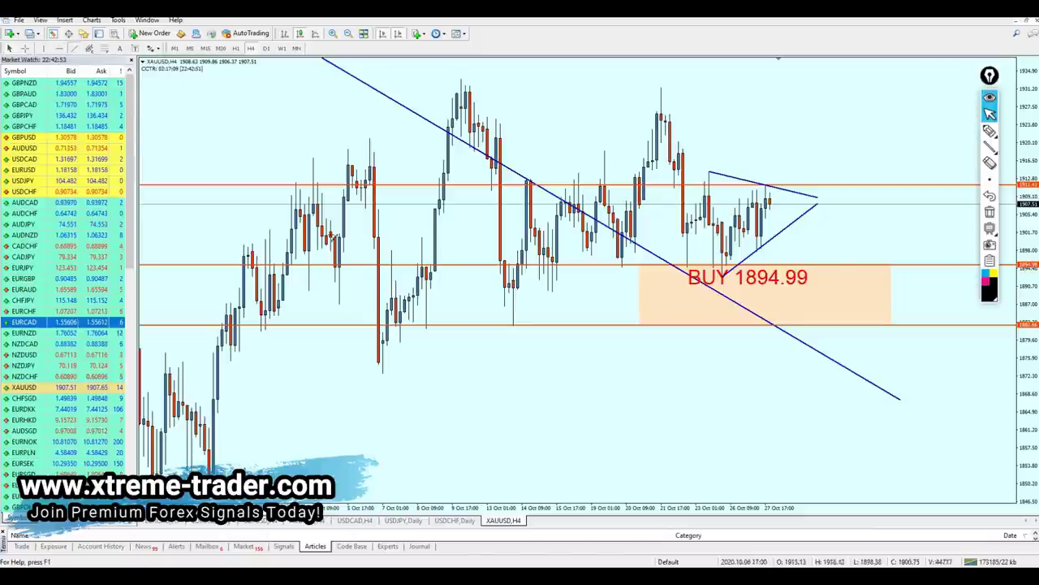
- Circle in ink the XAUUSD consolidation in early October, before the sharp 6 October fall
left_click(990, 130)
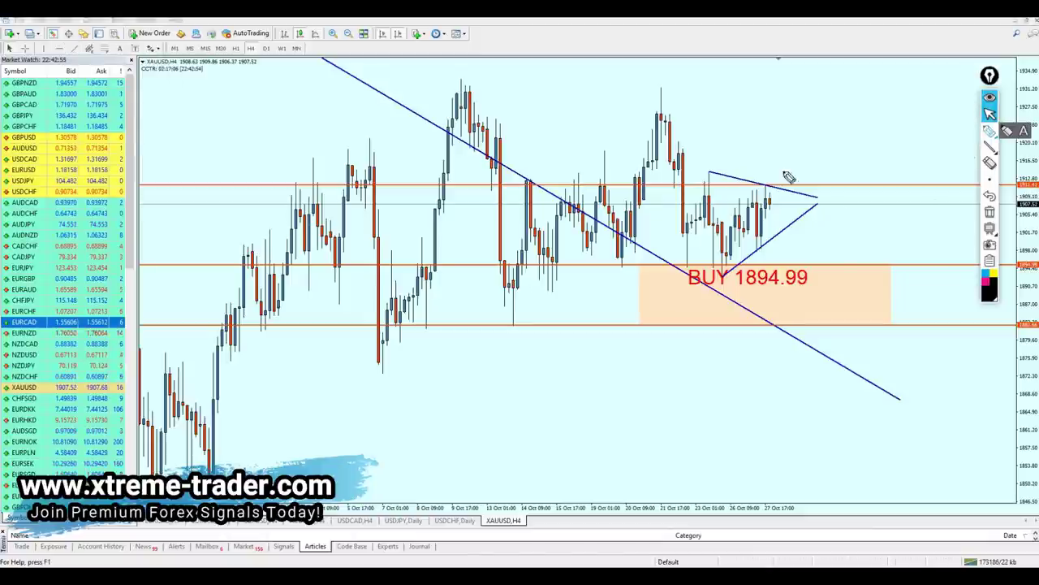
mouse_move(276, 318)
left_mouse_down()
mouse_move(413, 134)
mouse_move(274, 318)
left_mouse_up()
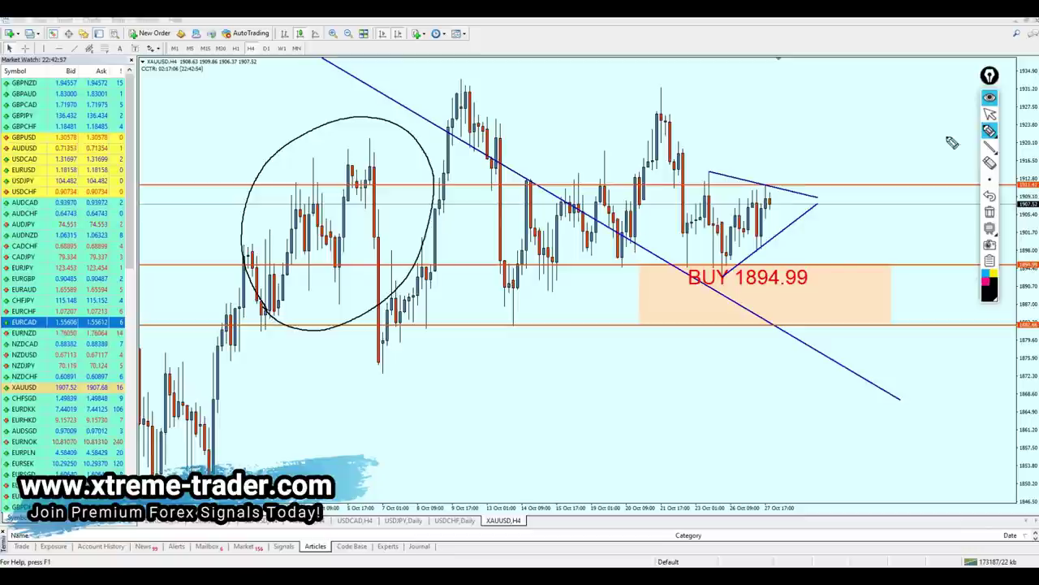
left_click(989, 114)
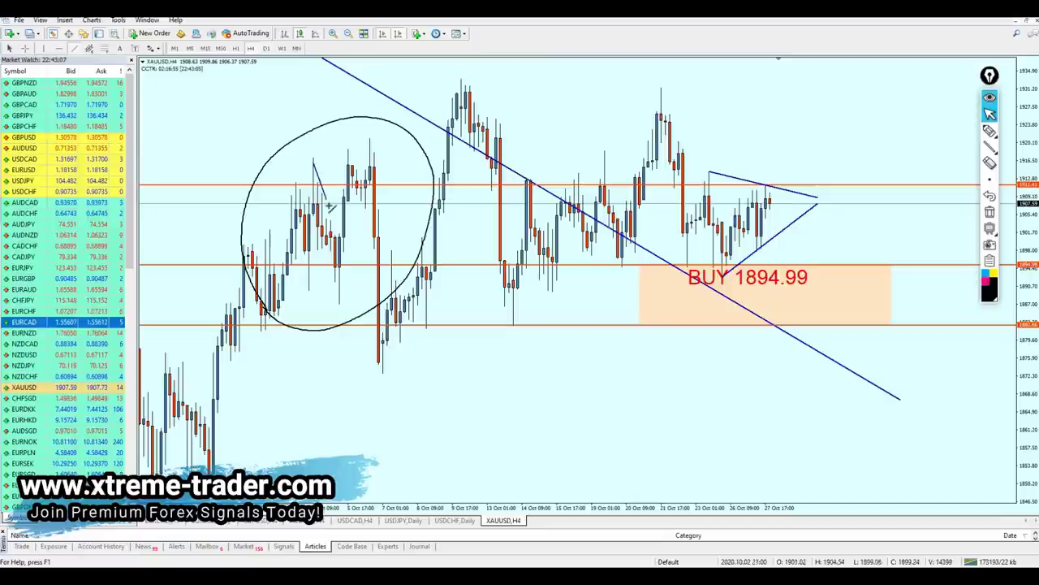
- Draw a falling trendline from the 2 October high and a rising one under the early October lows, erasing the ink circle
left_click_drag(345, 241, 343, 256)
key("plus")
scroll(410, 216, "up", 3)
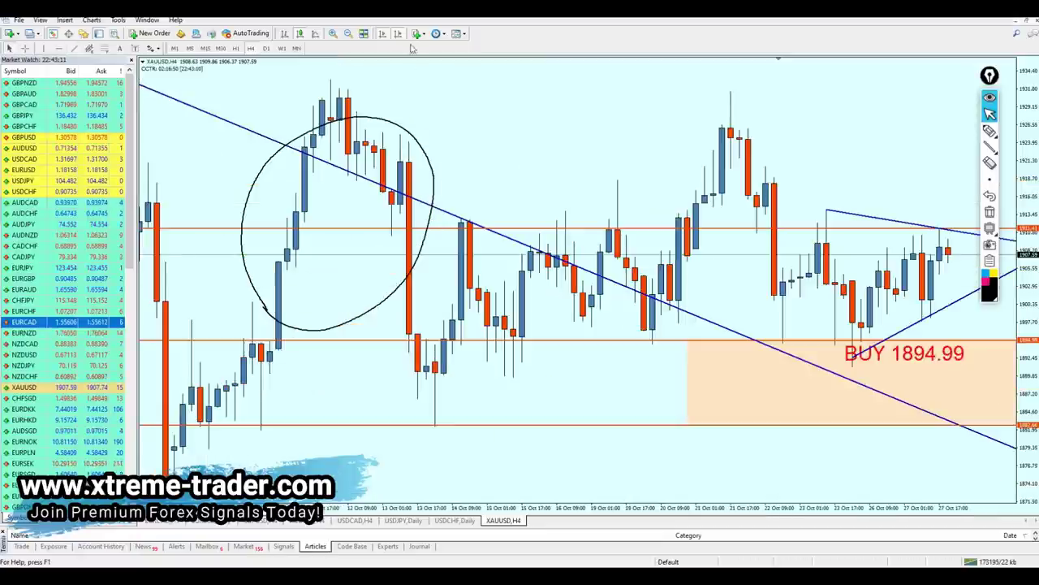
left_click(383, 34)
scroll(435, 183, "up", 6)
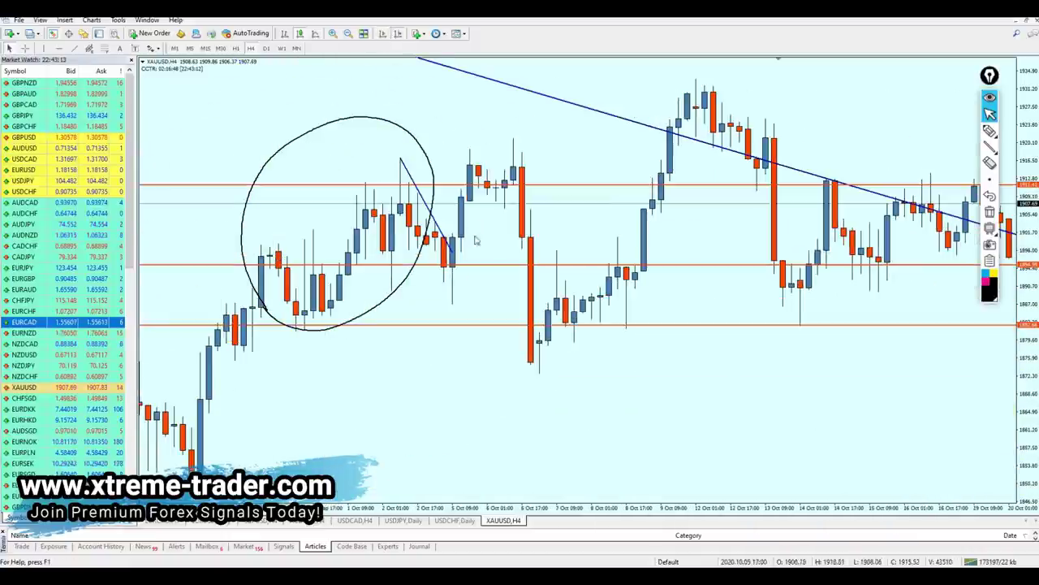
scroll(445, 257, "down", 3)
scroll(453, 275, "up", 3)
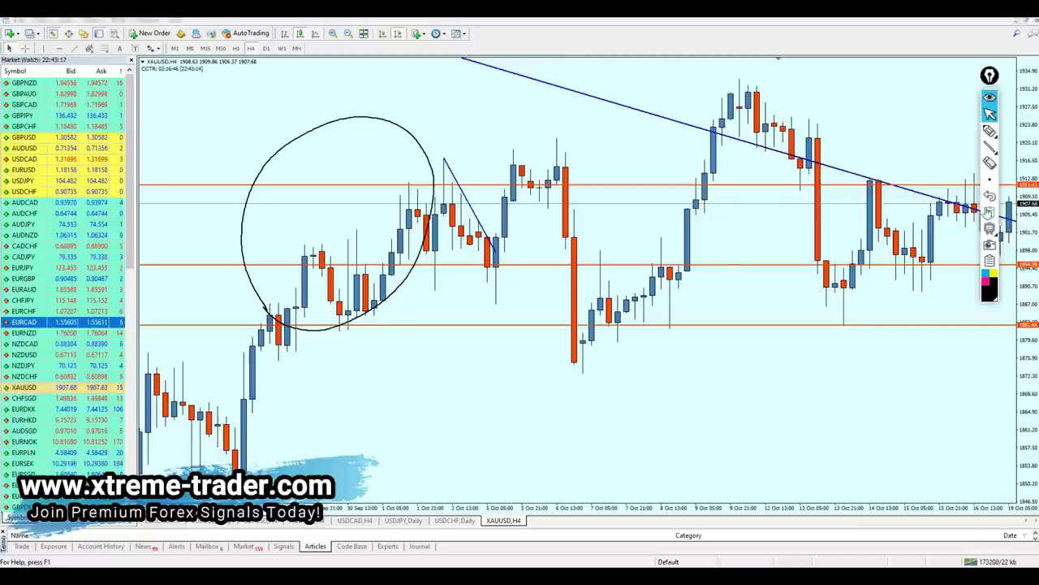
left_click(989, 212)
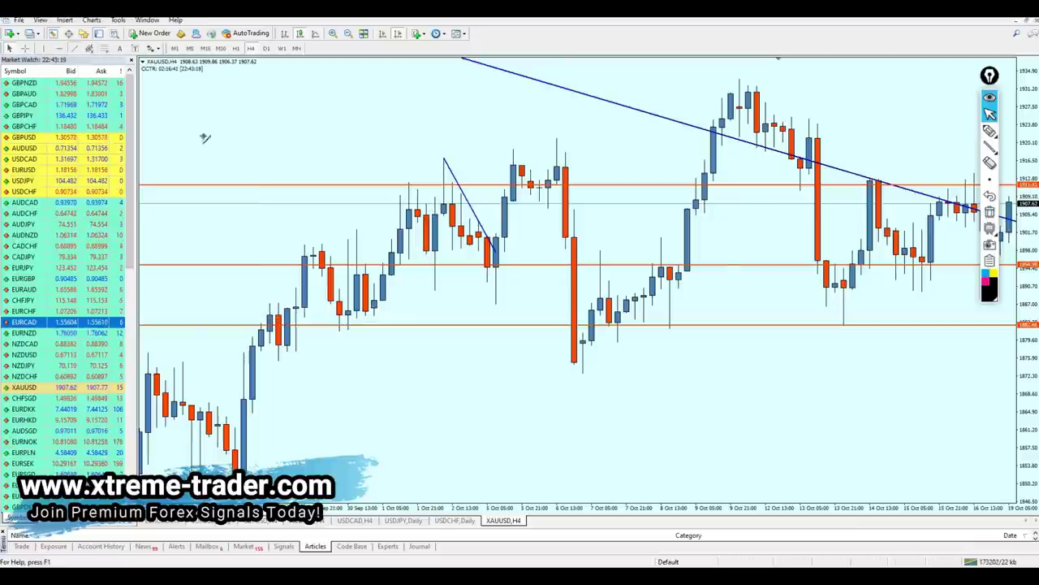
left_click_drag(341, 328, 504, 264)
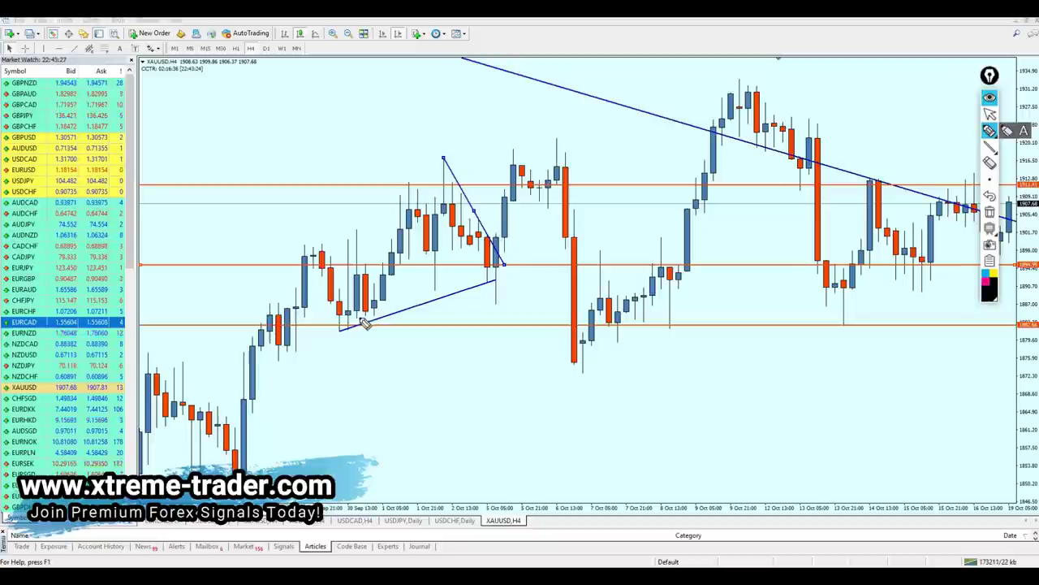
- Trace the early October swings and breakout candles in ink, erase the ink, and delete the selected falling trendline and 1894.99 line
mouse_move(361, 319)
left_mouse_down()
mouse_move(398, 281)
mouse_move(442, 262)
mouse_move(492, 265)
mouse_move(507, 203)
mouse_move(510, 226)
mouse_move(515, 162)
mouse_move(520, 234)
left_mouse_up()
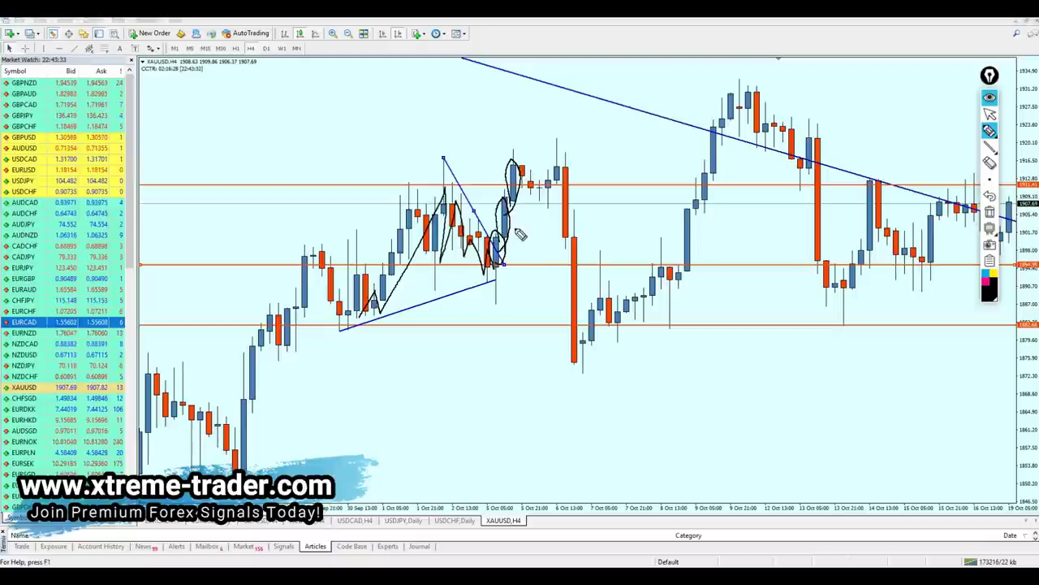
left_click(990, 114)
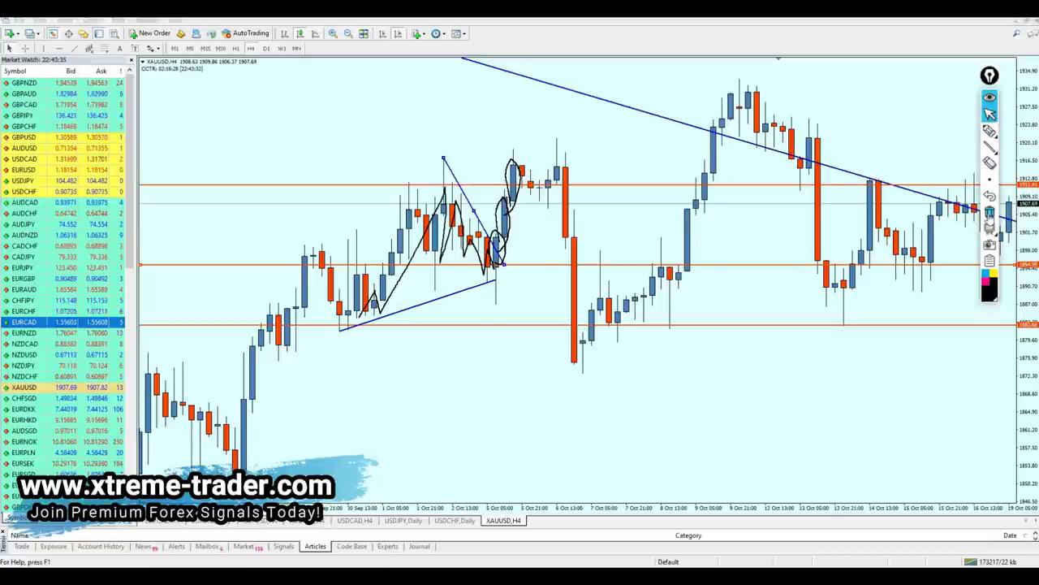
left_click(990, 212)
key("Delete")
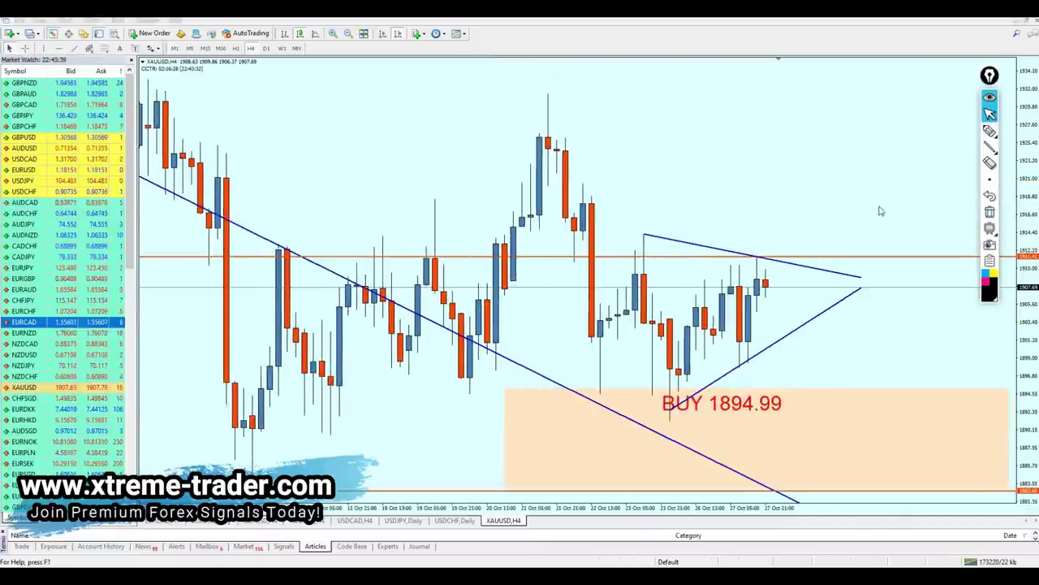
- Place a copy of the 1911.4 horizontal line along the upper edge of the orange buy zone
key("minus")
left_click_drag(703, 326, 755, 326)
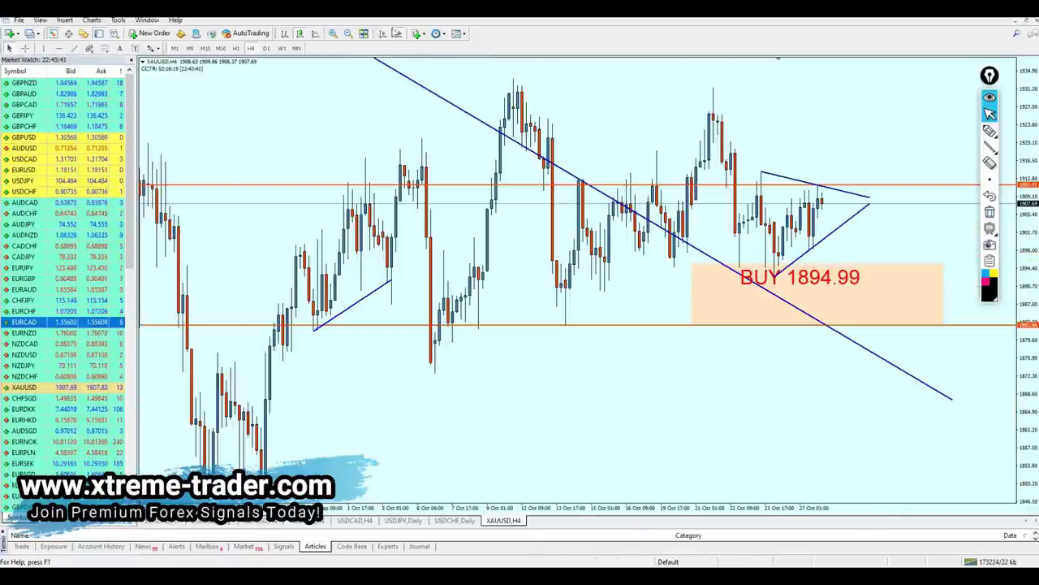
left_click(383, 34)
left_click(988, 150)
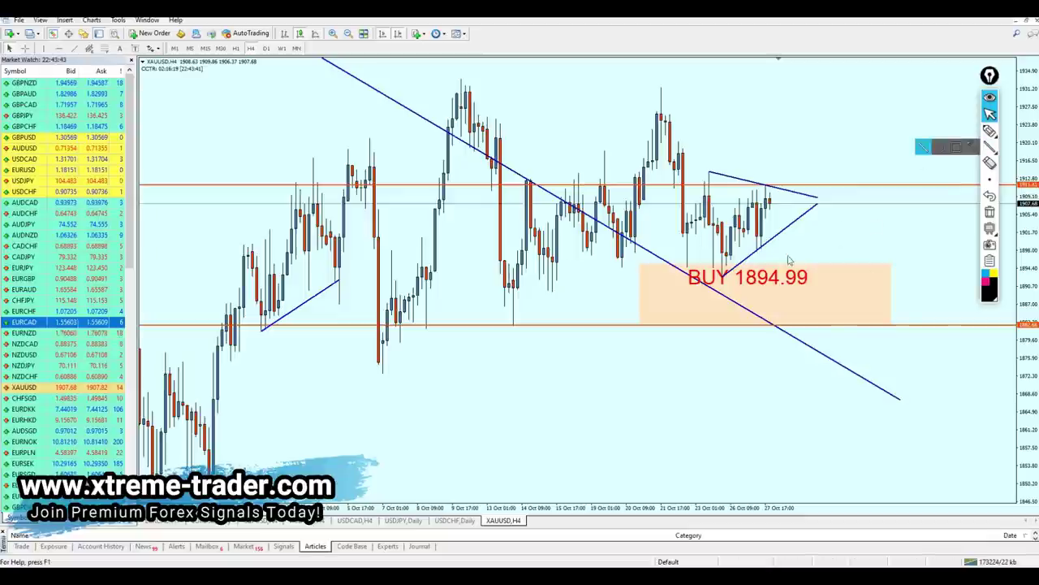
middle_click(770, 200)
left_click(789, 203)
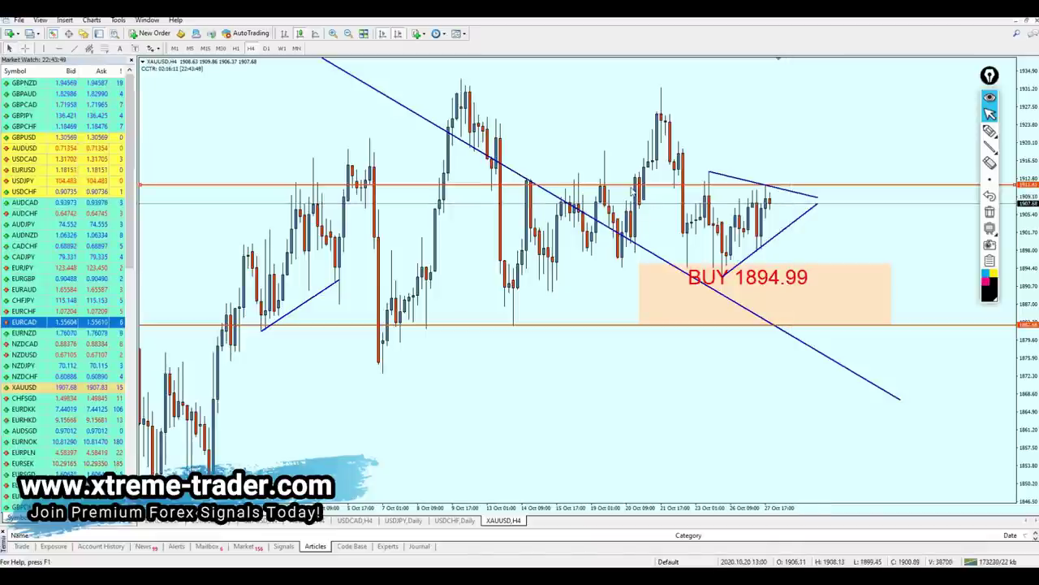
left_click_drag(633, 191, 657, 273)
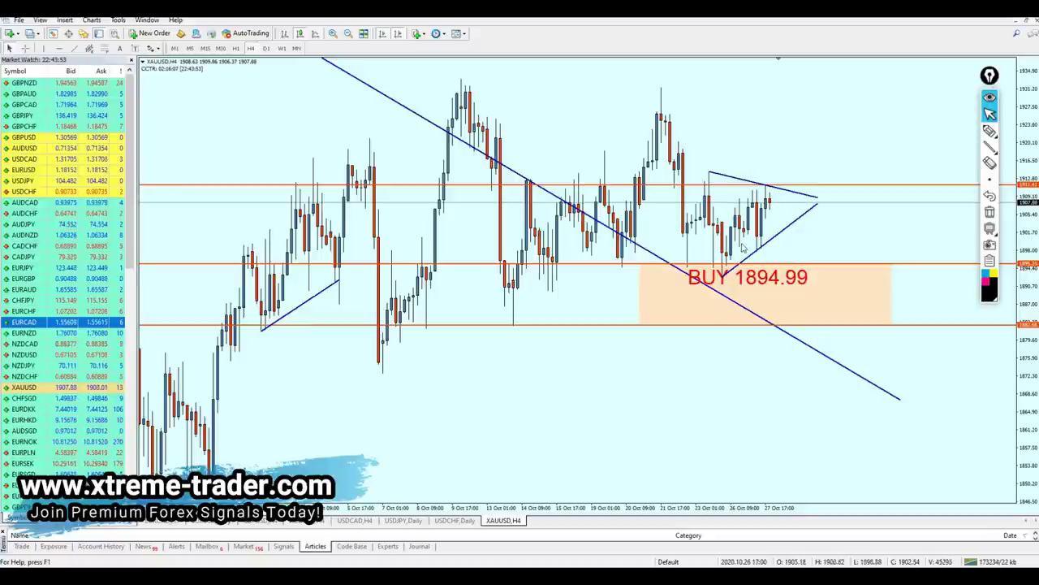
- Shift the TP 1954.45 label slightly under its line and measure from the buy line up to the target line
key("minus")
left_click(821, 206)
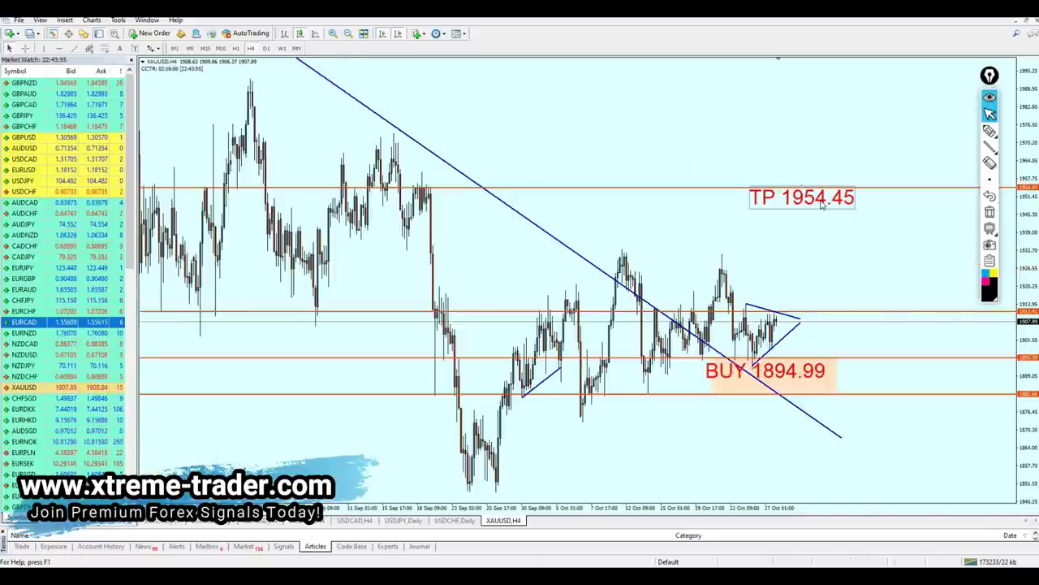
mouse_move(822, 205)
left_mouse_down()
mouse_move(839, 224)
mouse_move(831, 209)
left_mouse_up()
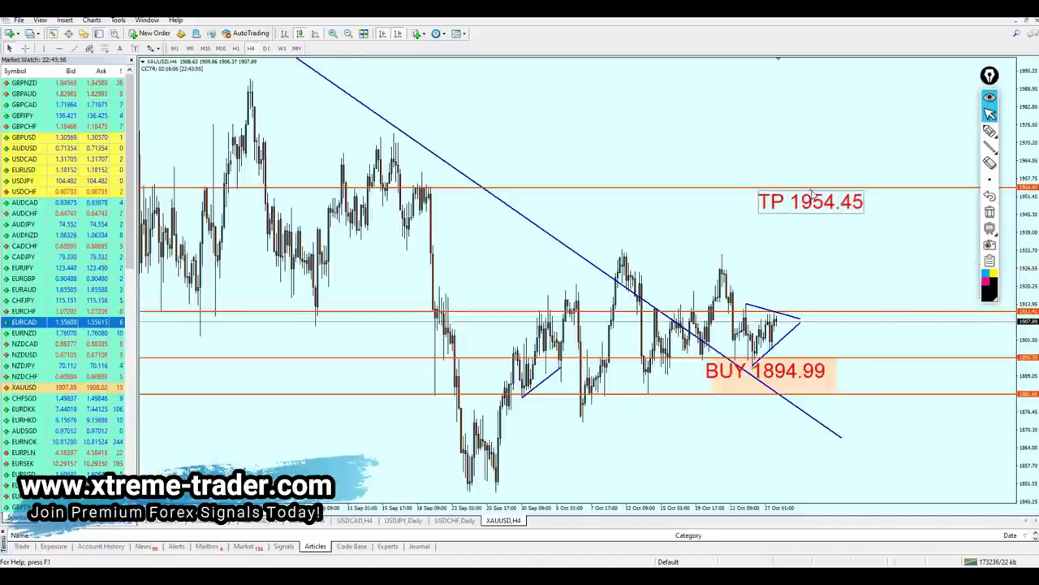
middle_click(811, 280)
left_click_drag(801, 358, 830, 184)
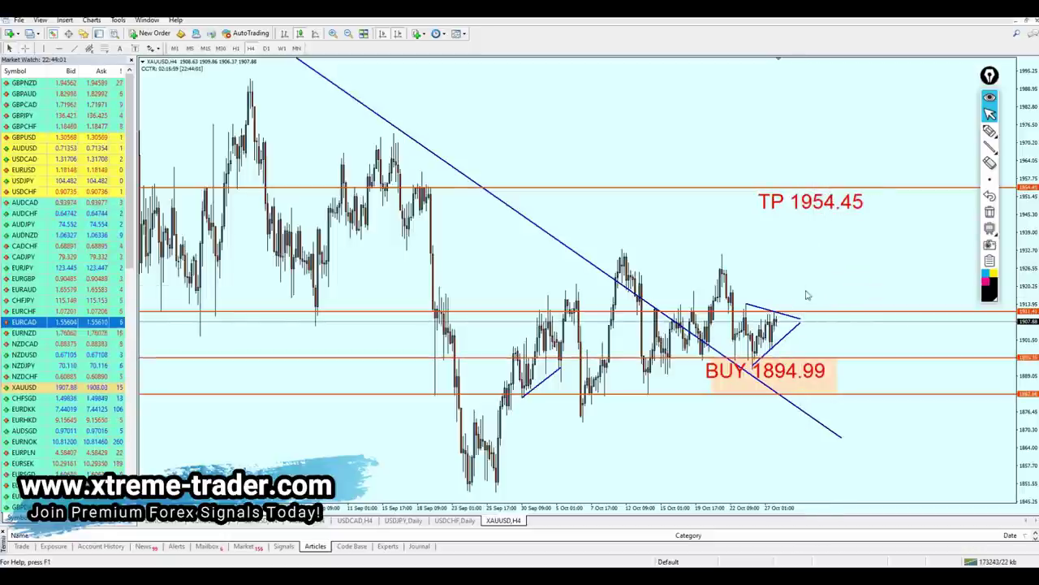
- Delete the two converging trendlines around the latest XAUUSD candles
key("BackSpace")
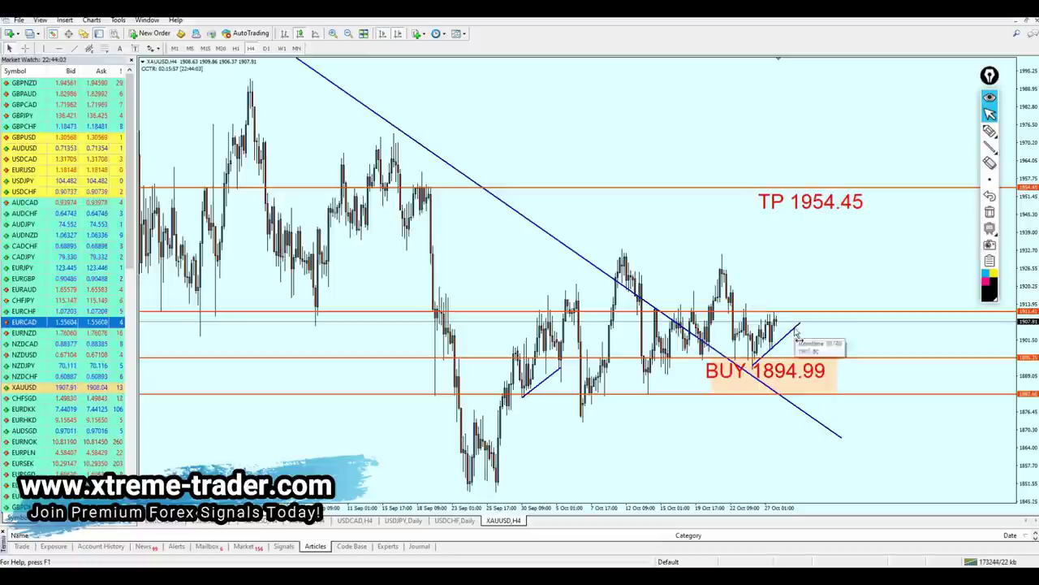
double_click(798, 332)
key("Delete")
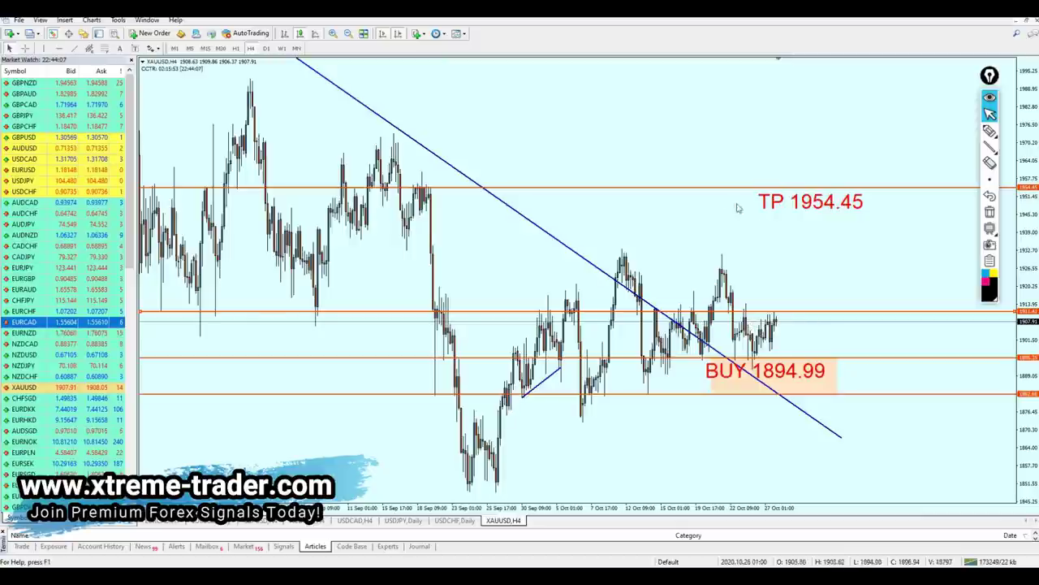
- Move the 1954.45 target line down to the October highs at about 1931, sketch the rise to it in ink, and erase the ink
left_click_drag(718, 188, 740, 261)
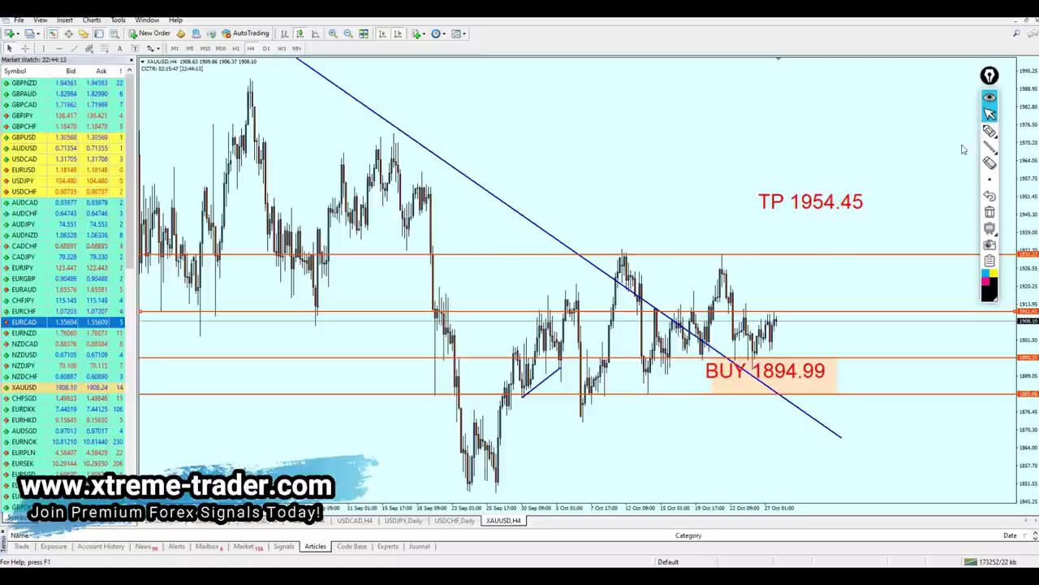
left_click(989, 130)
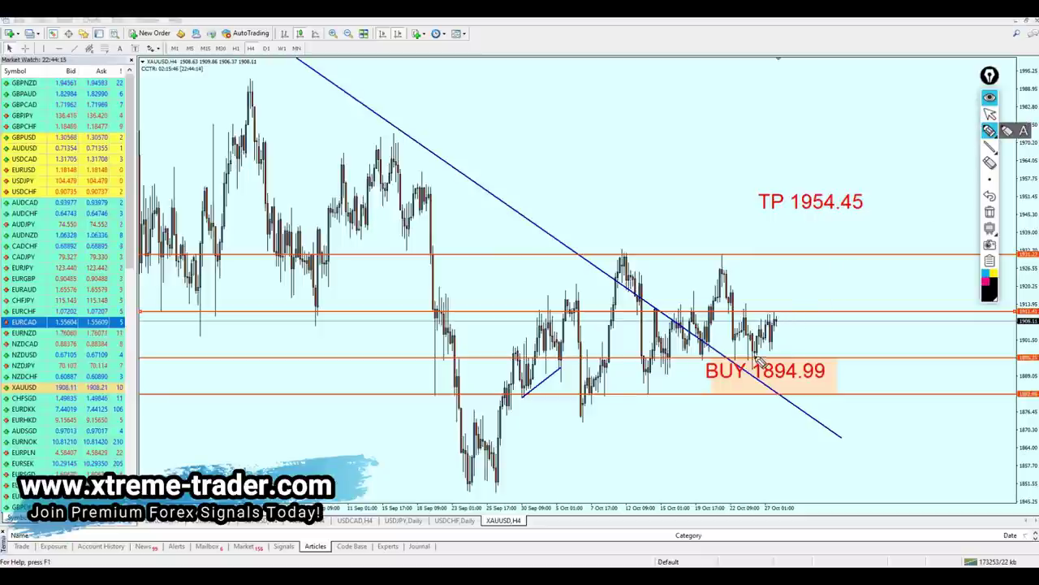
mouse_move(801, 319)
left_mouse_down()
mouse_move(781, 351)
mouse_move(801, 253)
left_mouse_up()
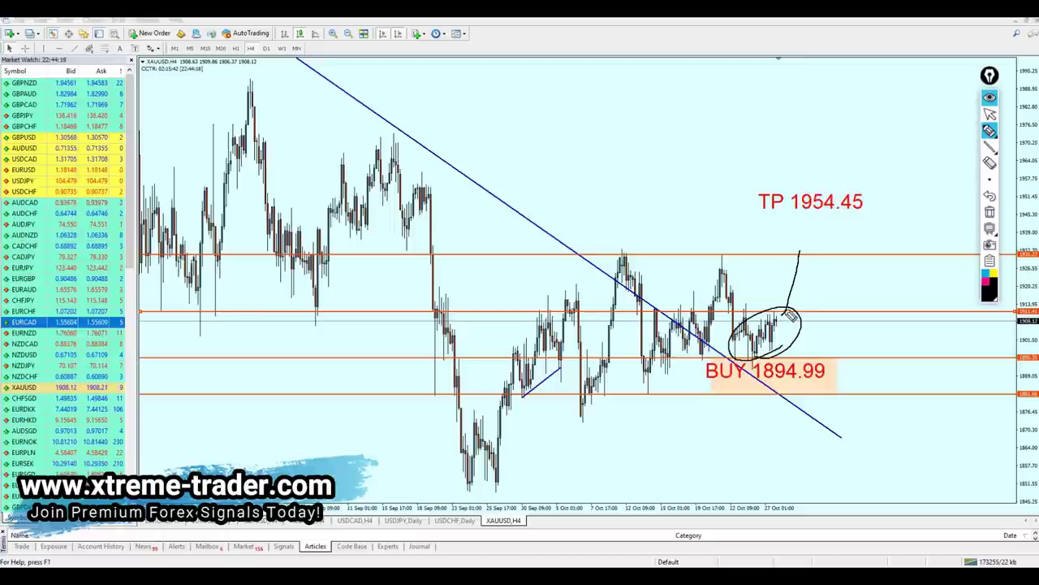
left_click_drag(619, 257, 836, 255)
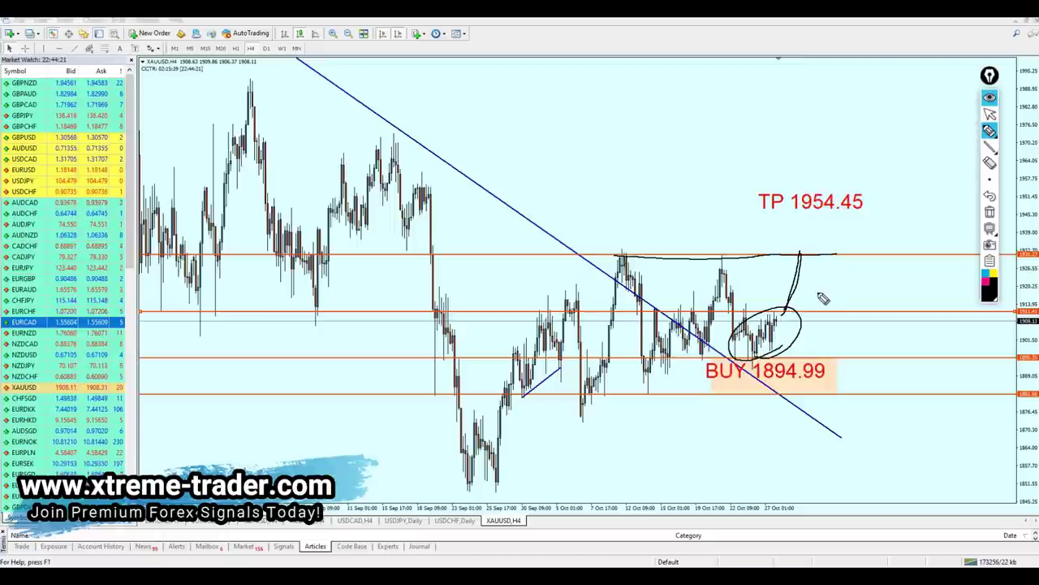
left_click(990, 114)
left_click(990, 212)
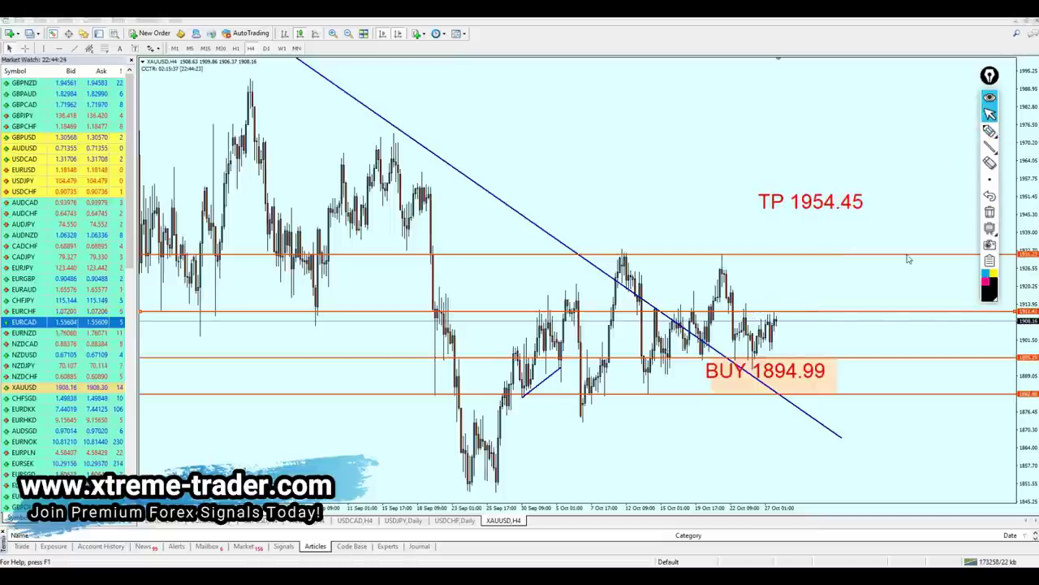
- Change the TP 1954.45 label to TP 1931.23 and move it just under the lowered target line
right_click(835, 204)
left_click(857, 206)
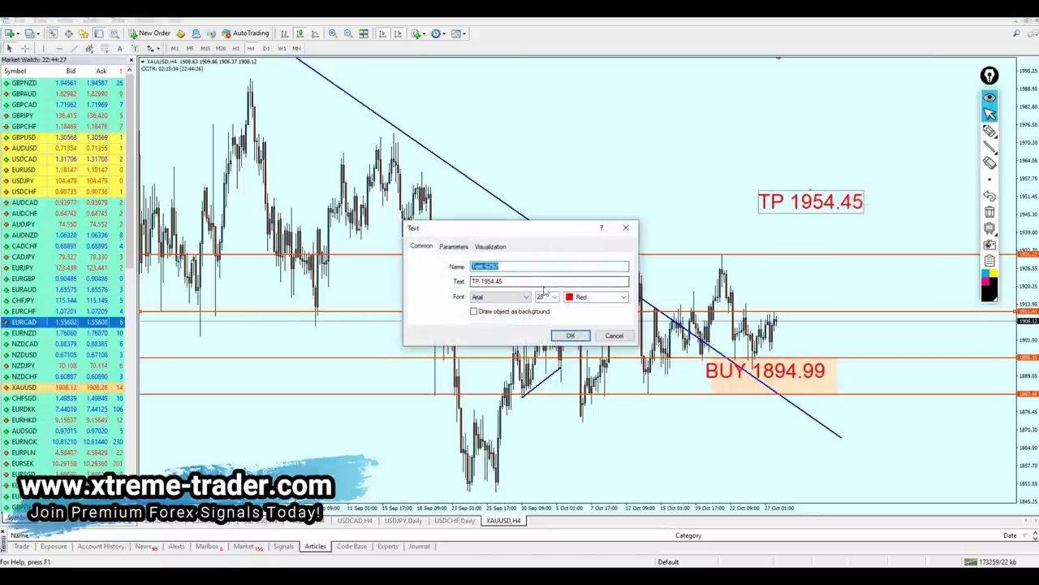
left_click_drag(504, 281, 493, 281)
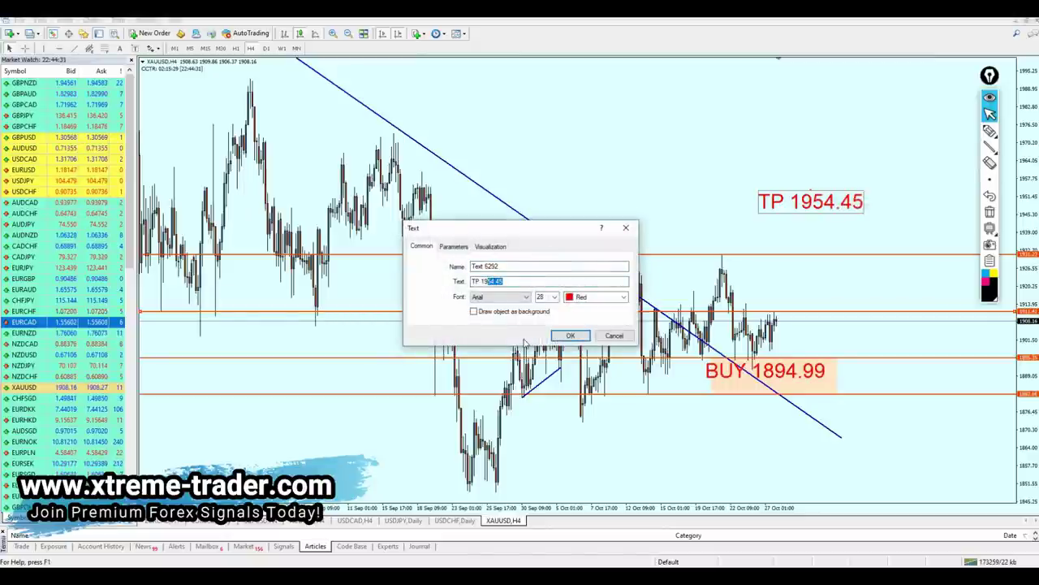
type("31")
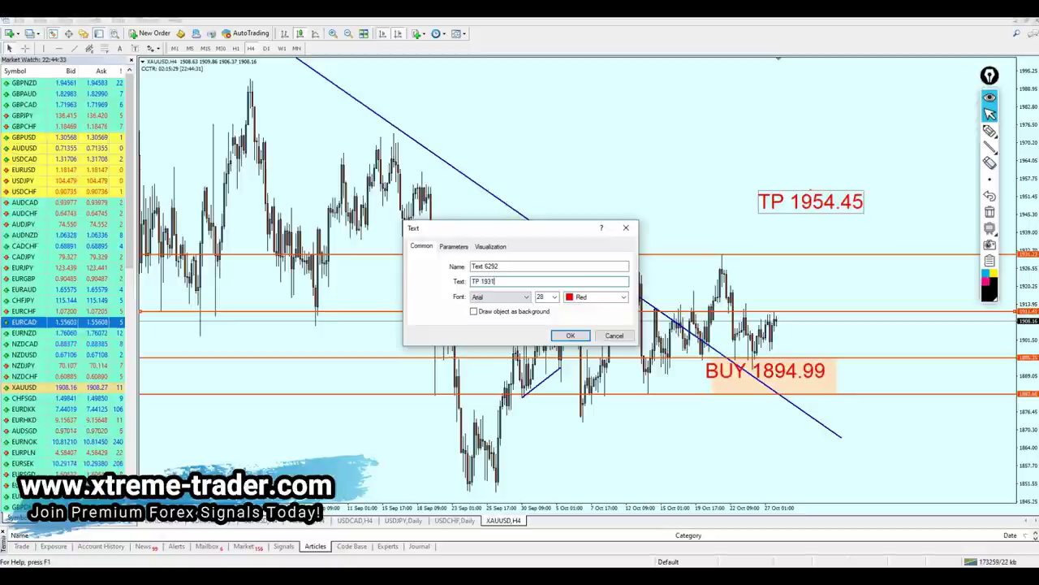
key("Return")
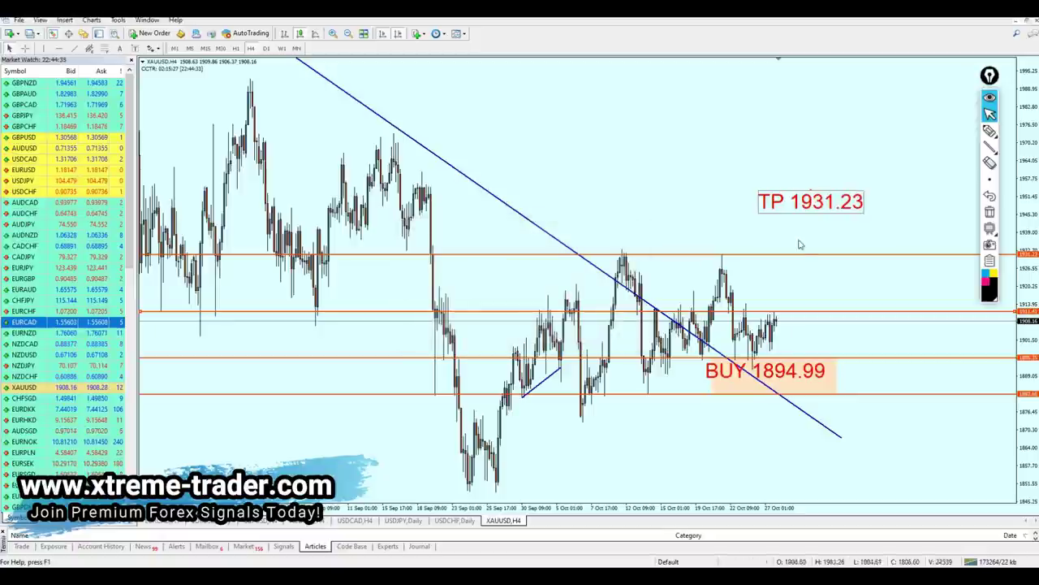
left_click_drag(811, 191, 812, 258)
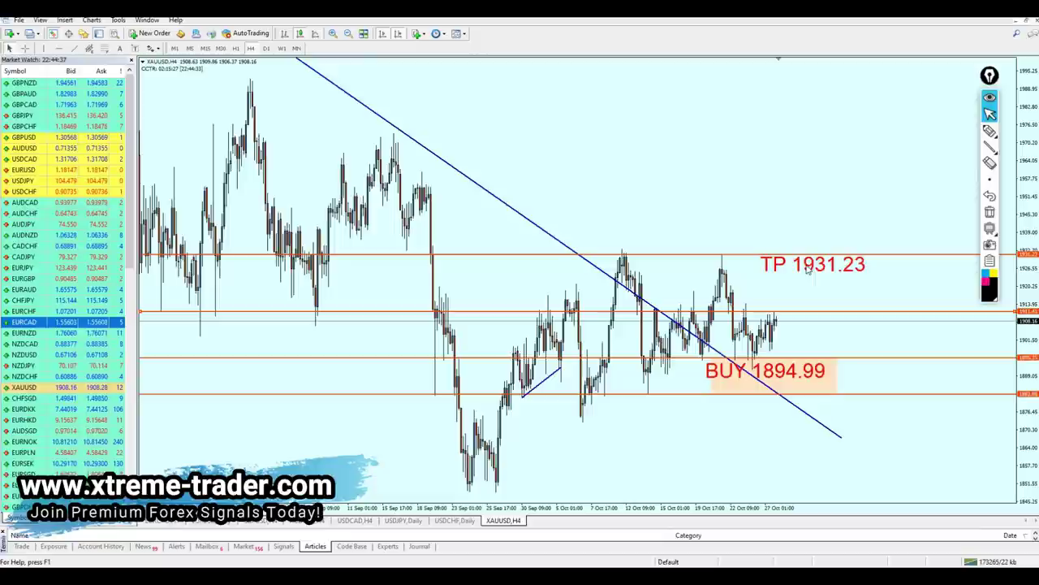
- Delete the 1911.4 horizontal line, the short rising trendline and the long descending trendline from the XAUUSD chart
double_click(781, 311)
key("Delete")
double_click(540, 381)
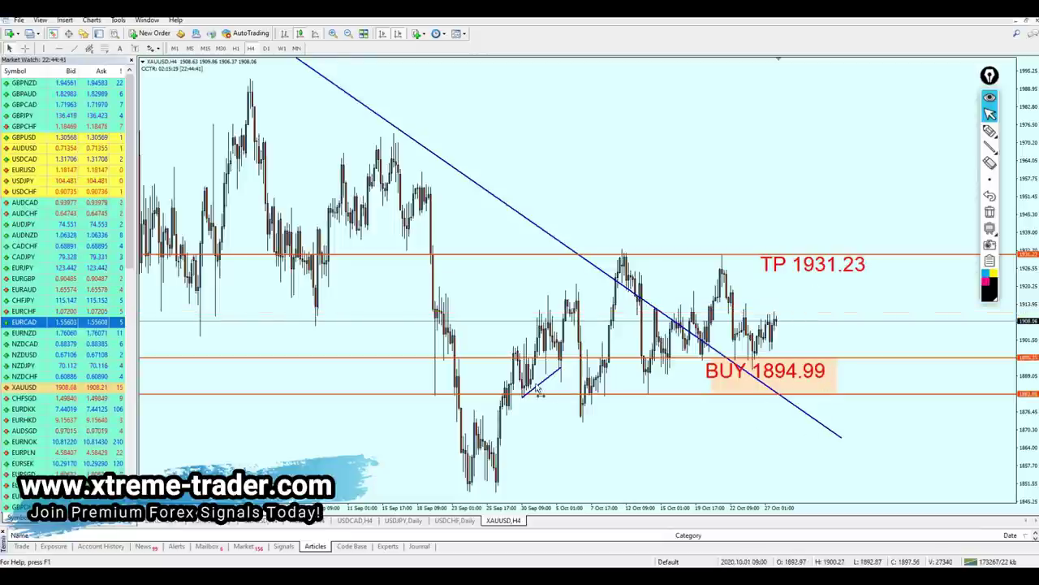
key("Delete")
double_click(673, 318)
key("Delete")
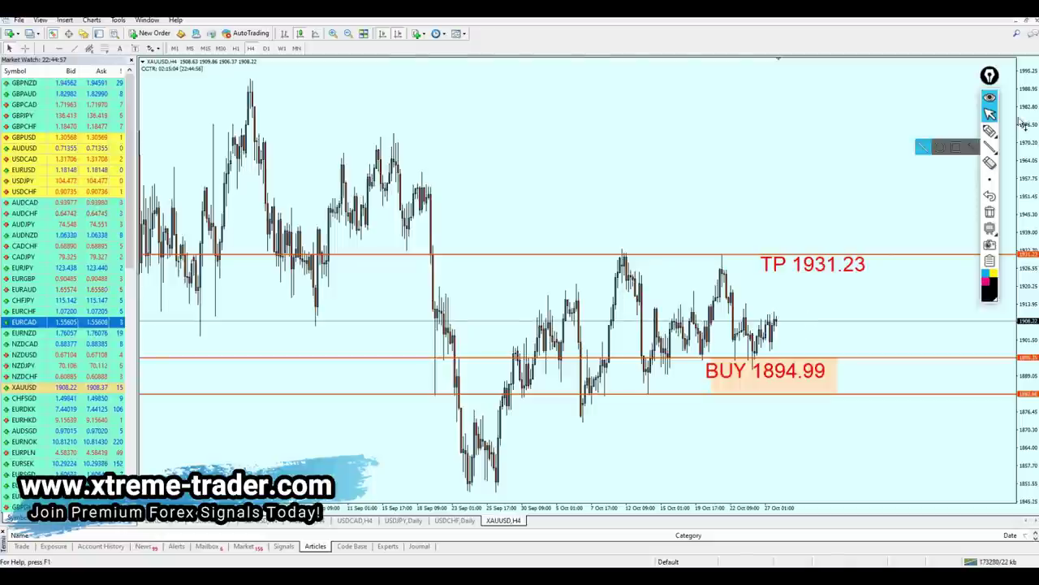
- Sketch an ink line along the tops of the latest XAUUSD candles, extending past the current price, and erase it
left_click(990, 130)
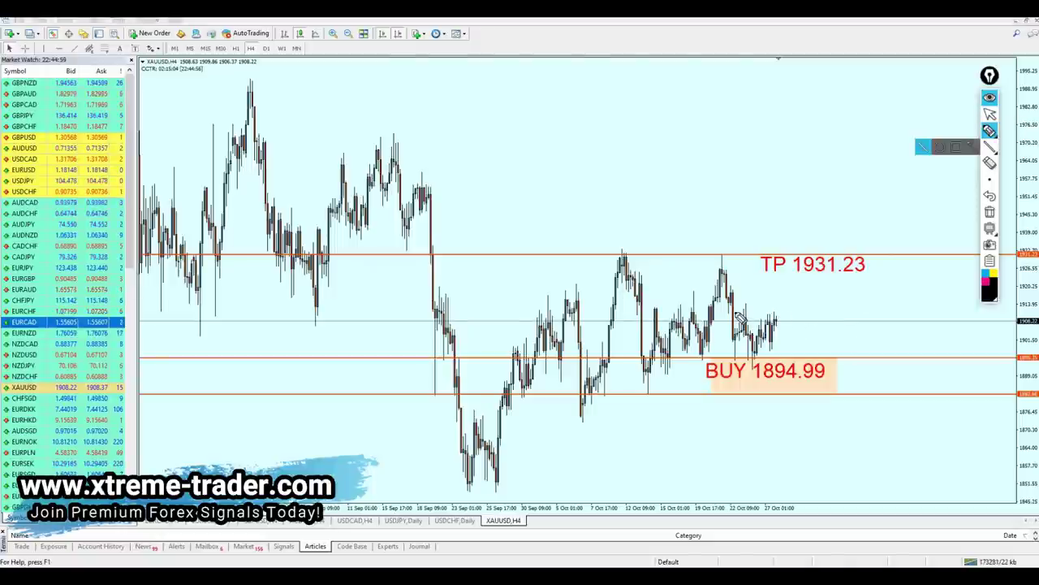
left_click_drag(738, 314, 857, 311)
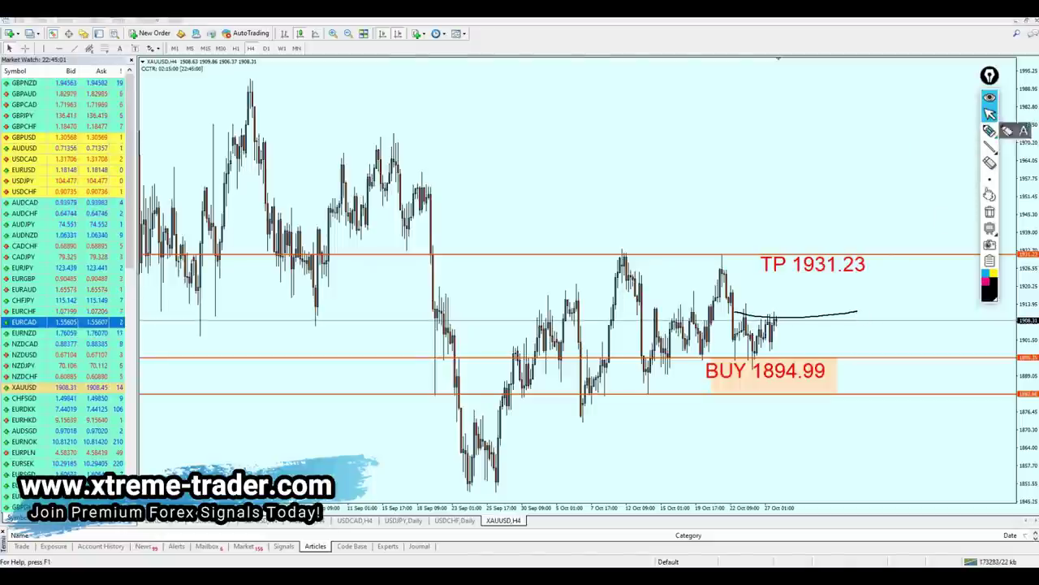
left_click(990, 195)
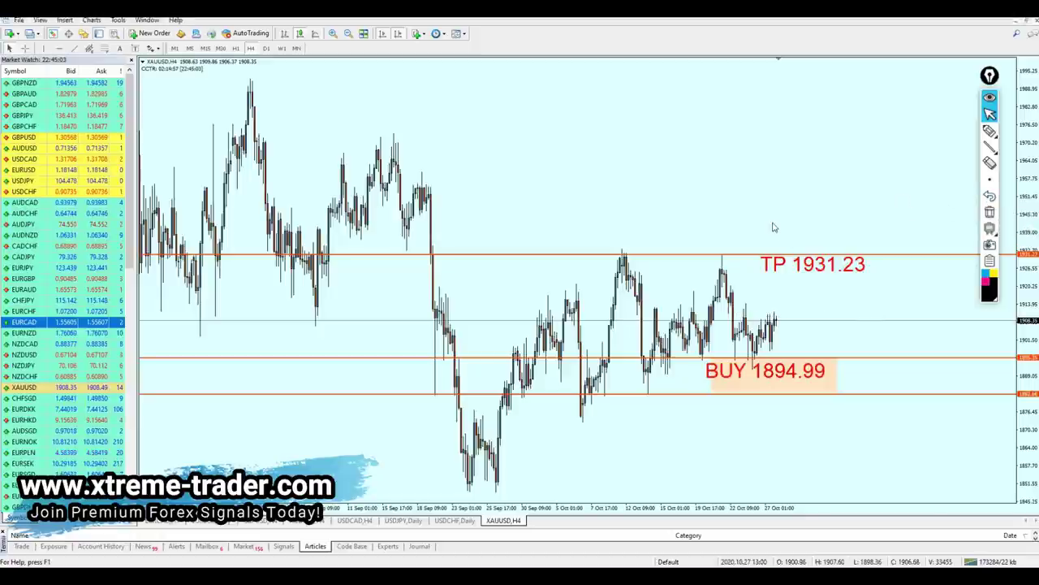